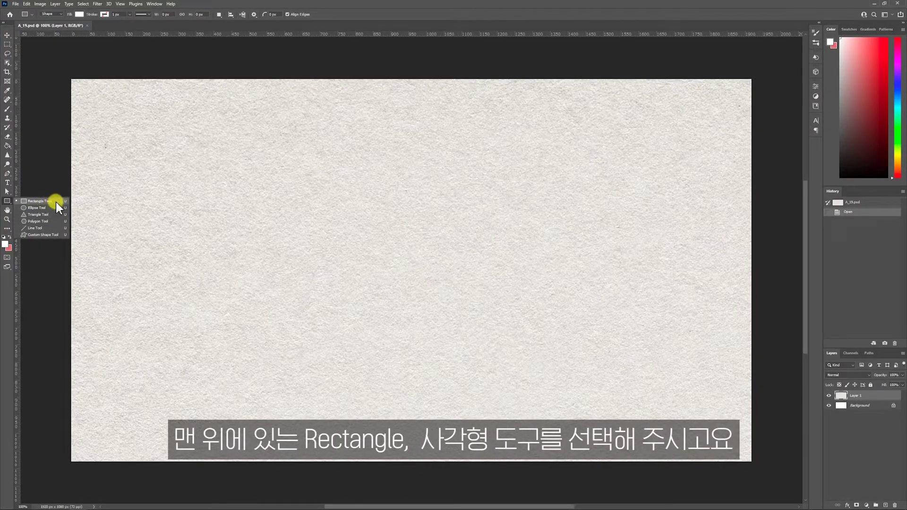
- Draw a rectangle of about 487 × 219 px near the canvas's upper centre, keeping the tool mode at Shape
click(56, 202)
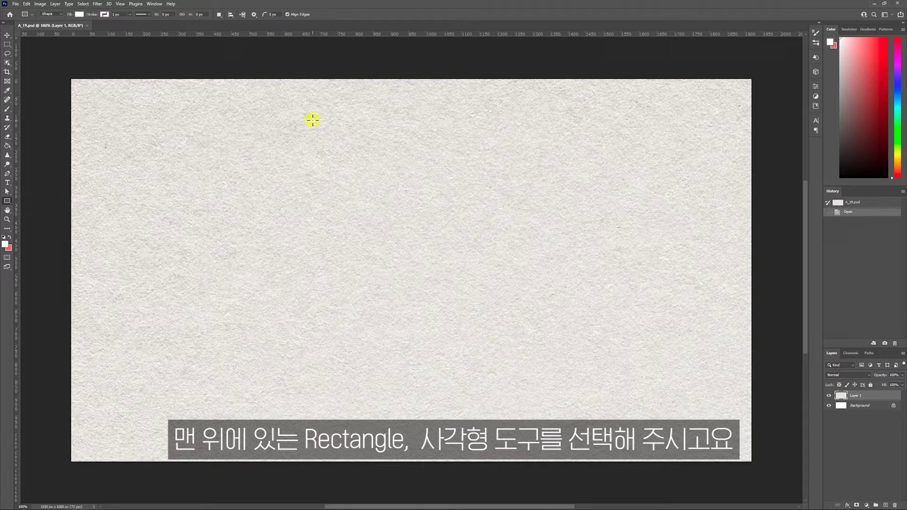
drag(312, 120, 485, 198)
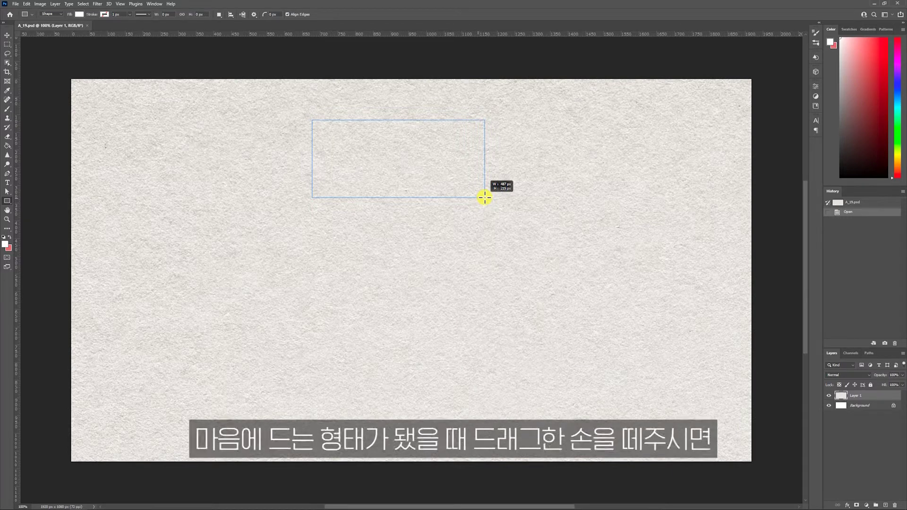
drag(484, 198, 485, 197)
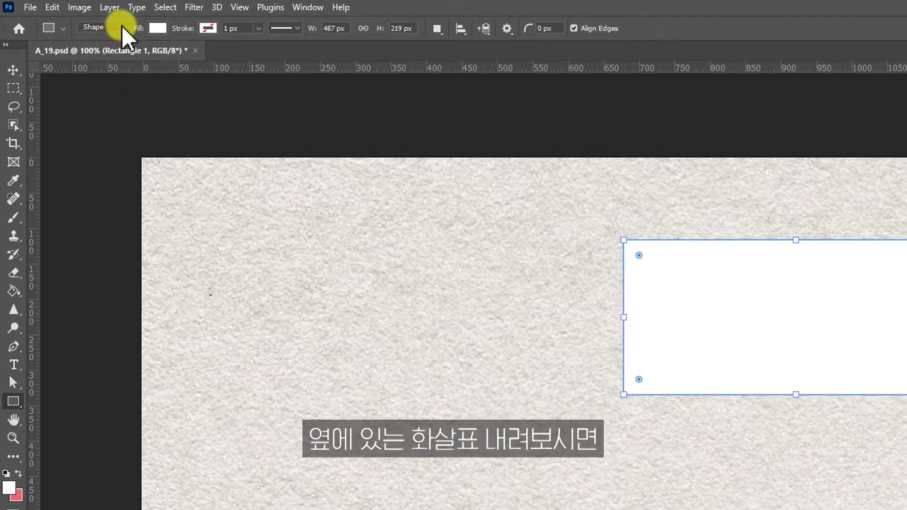
click(122, 28)
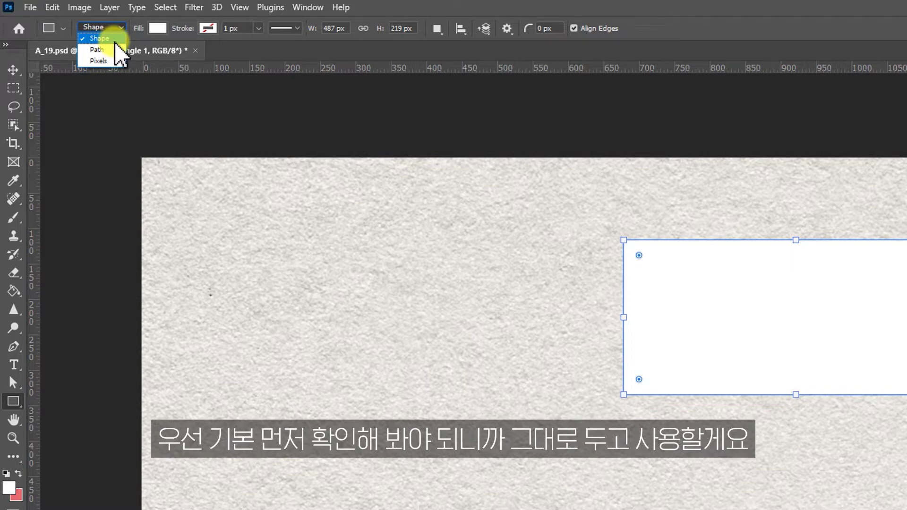
click(115, 40)
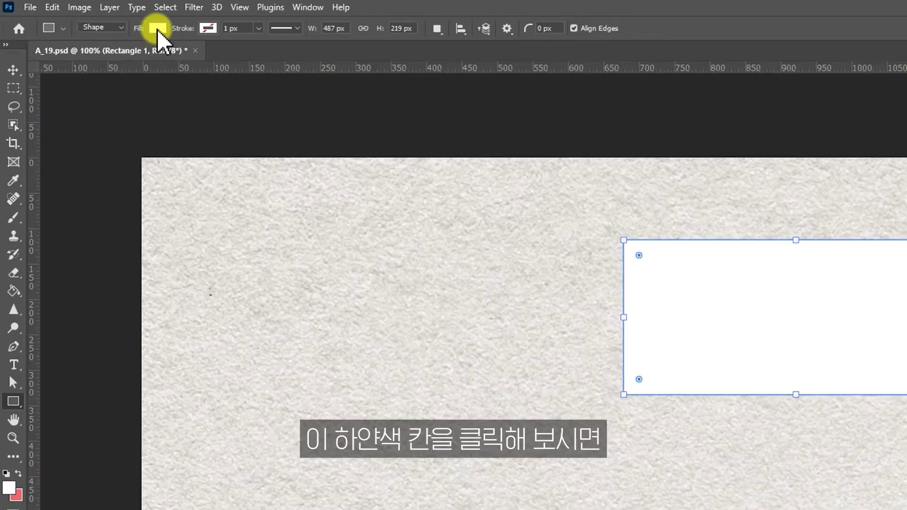
- Expand the preset swatch groups and try Pastel fill colours on the rectangle, ending with periwinkle blue
click(158, 29)
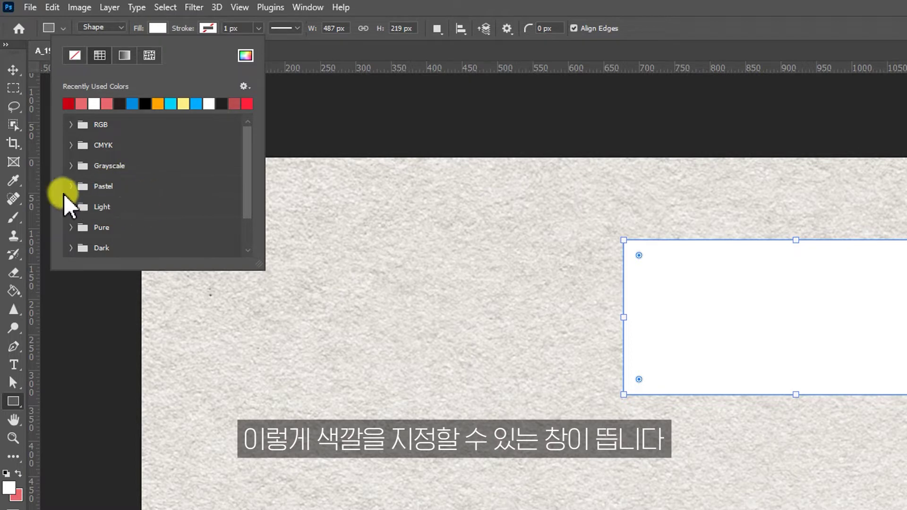
click(71, 228)
click(71, 203)
click(71, 186)
click(71, 165)
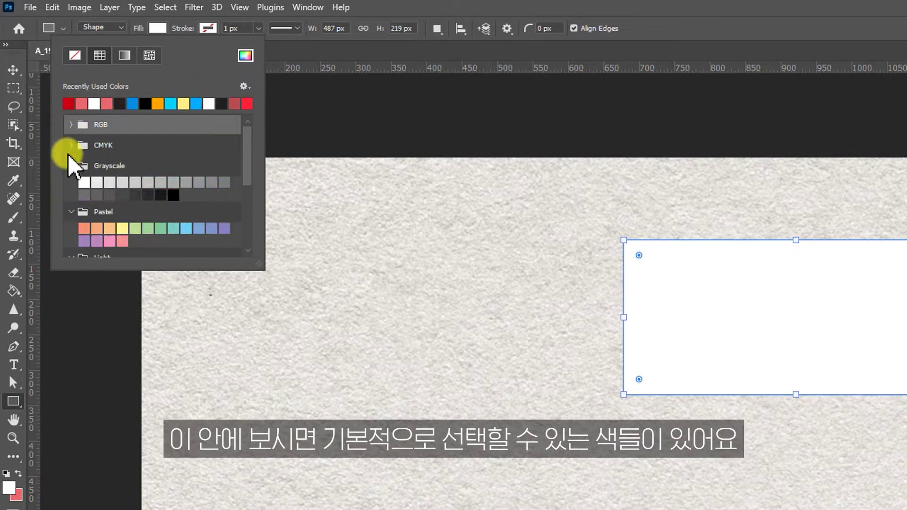
click(71, 145)
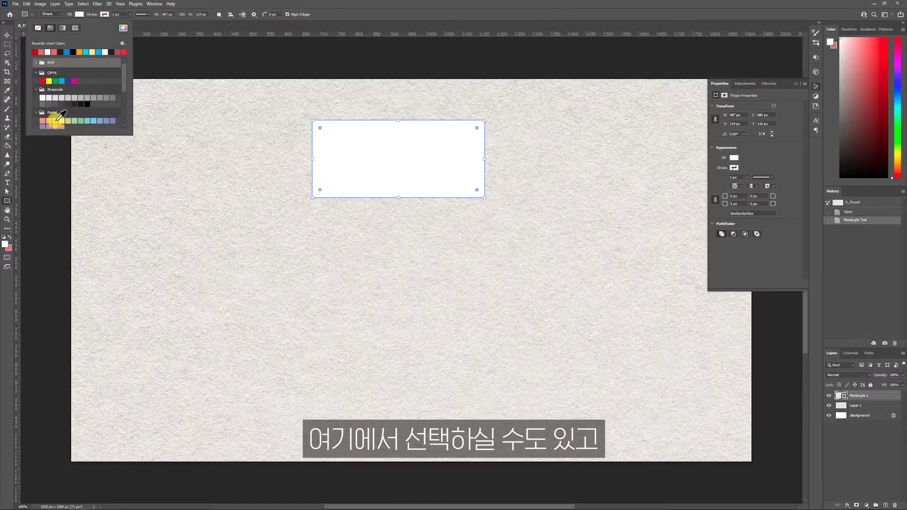
click(56, 121)
click(87, 121)
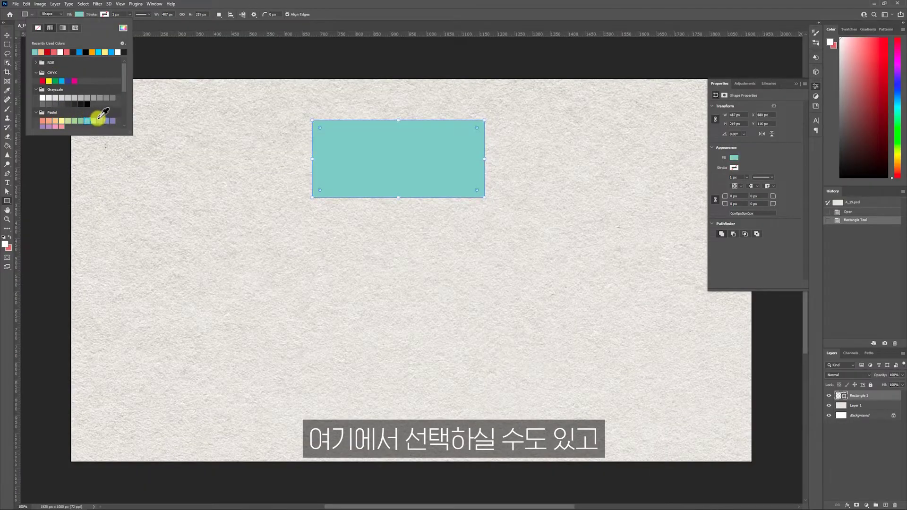
click(107, 121)
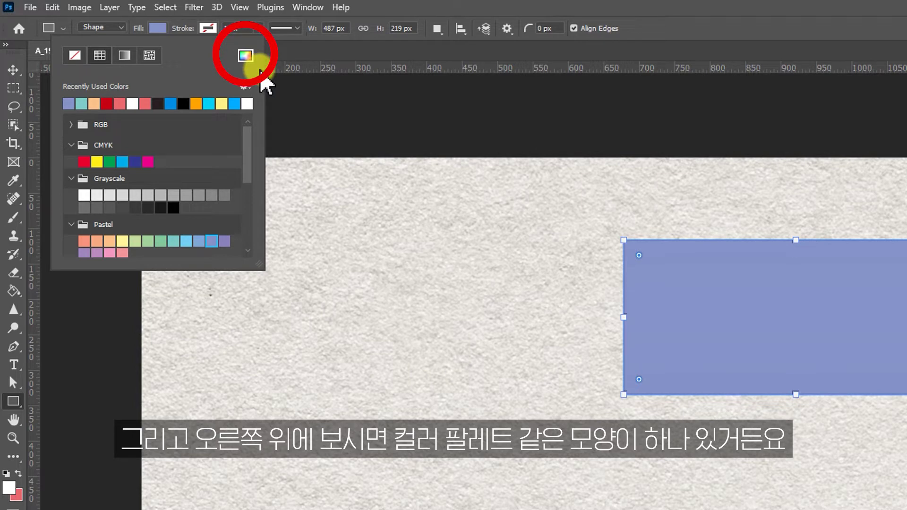
- Give the rectangle a custom dark magenta fill using the Color Picker
click(244, 55)
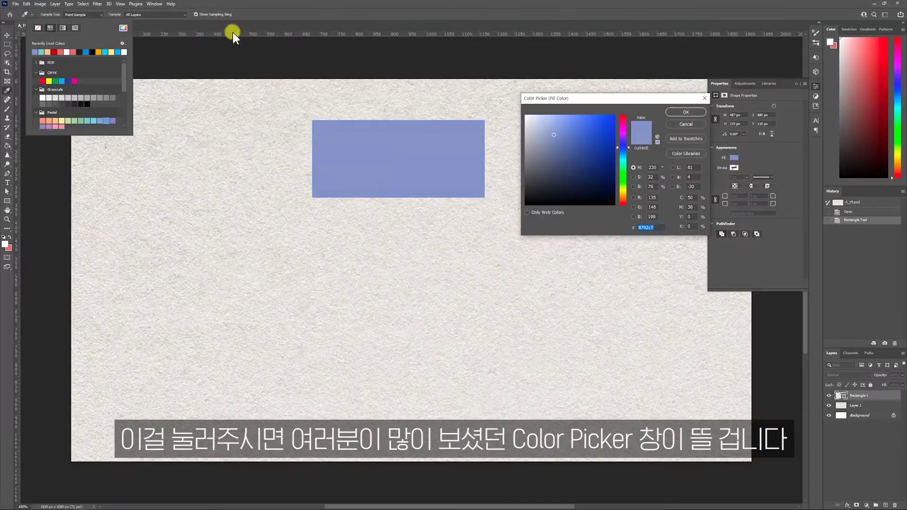
drag(579, 98, 549, 90)
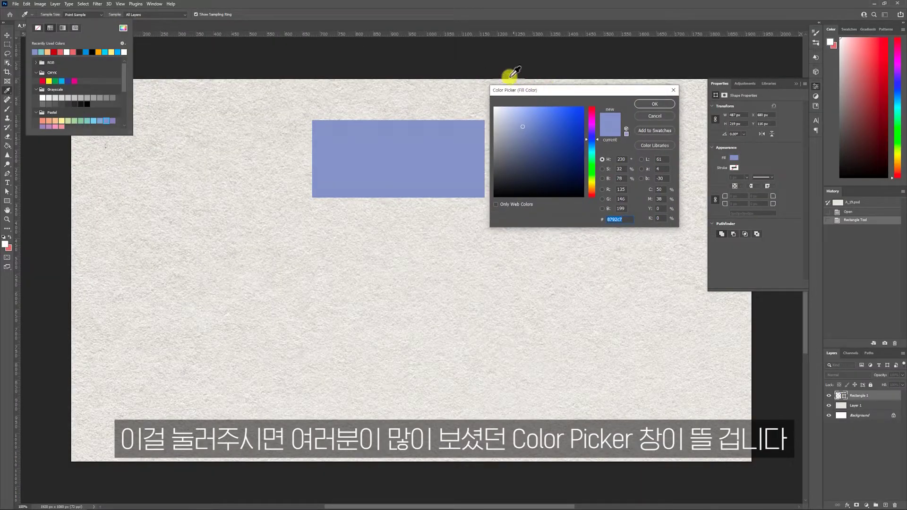
drag(592, 138, 592, 116)
click(564, 144)
click(657, 106)
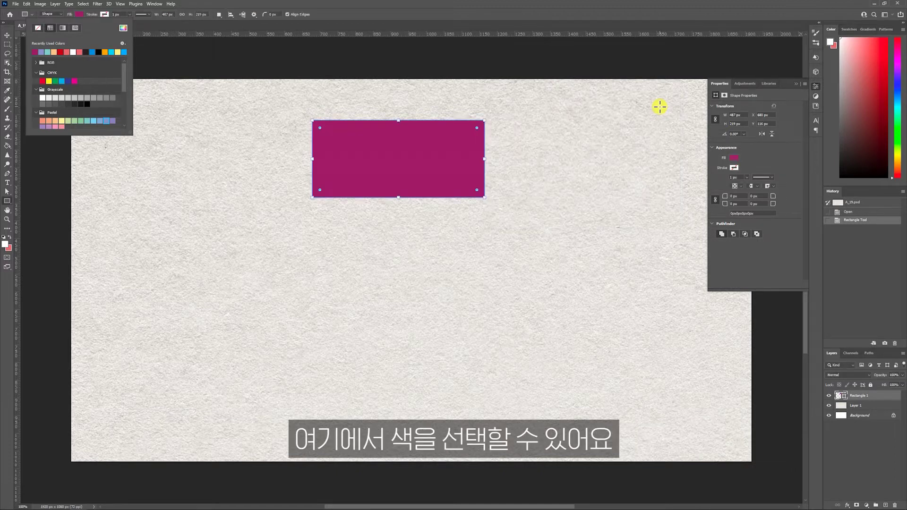
- Change the rectangle's fill to a custom light pink using the Color Picker
click(122, 28)
click(574, 102)
click(655, 103)
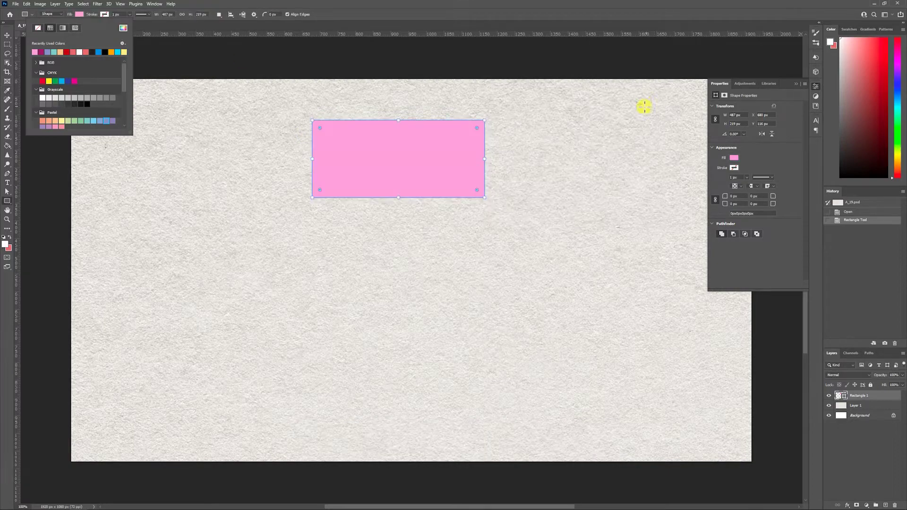
click(212, 13)
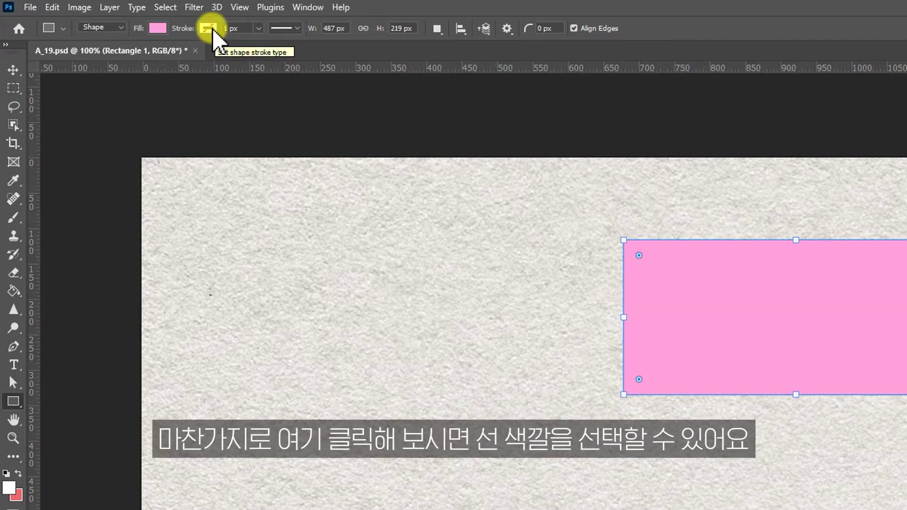
- Give the rectangle a black stroke, view it without the shape's outline handles, and return to the Rectangle tool
click(212, 30)
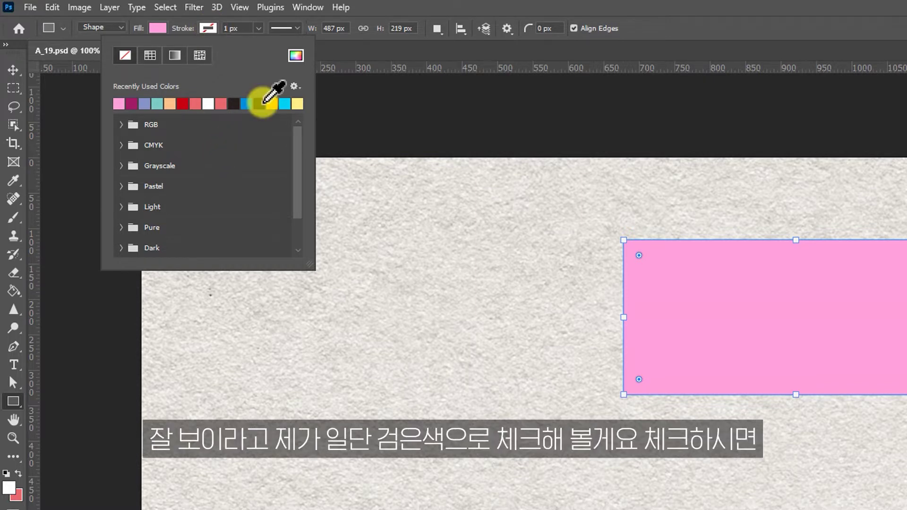
click(259, 104)
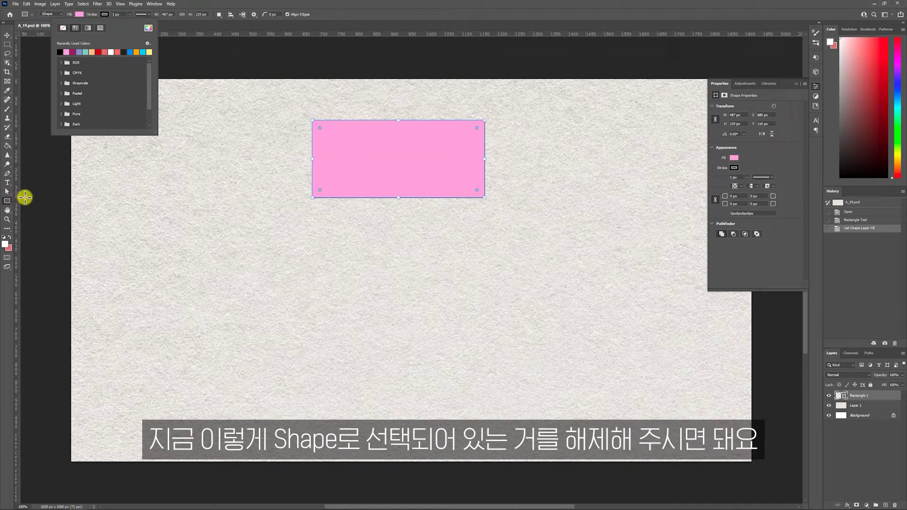
click(9, 45)
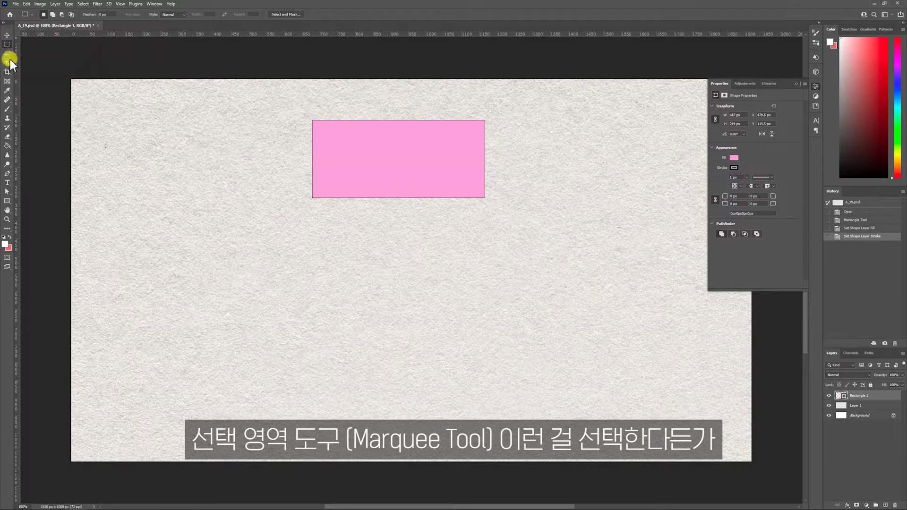
click(9, 56)
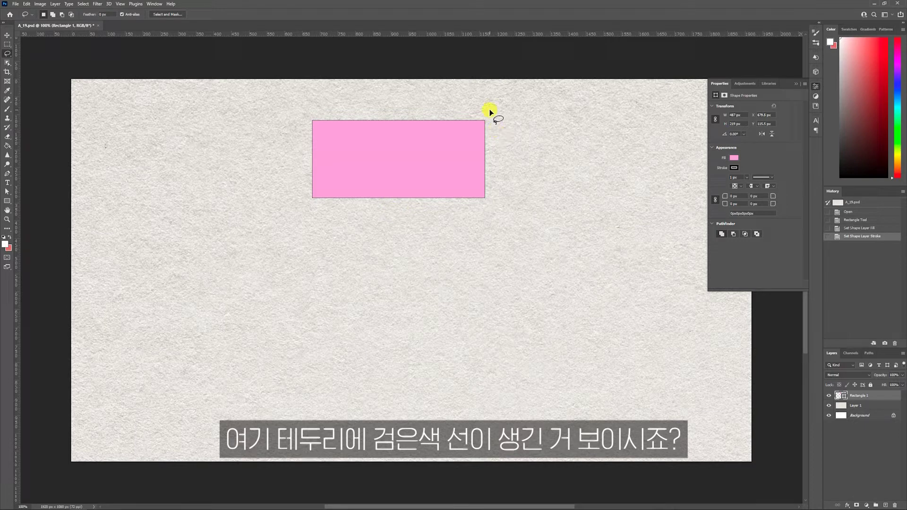
click(7, 201)
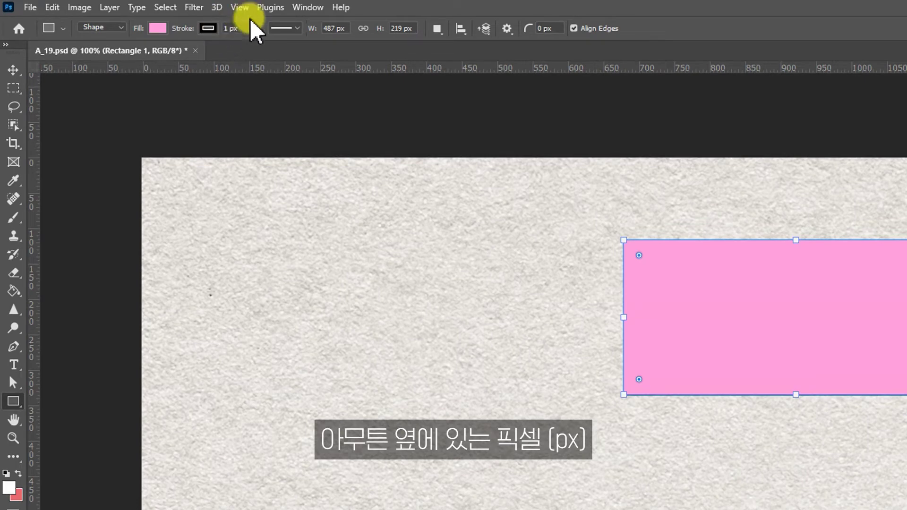
- Try a thicker and a thinner stroke on the rectangle, and set the stroke width to 1 px
click(258, 29)
drag(260, 45, 272, 45)
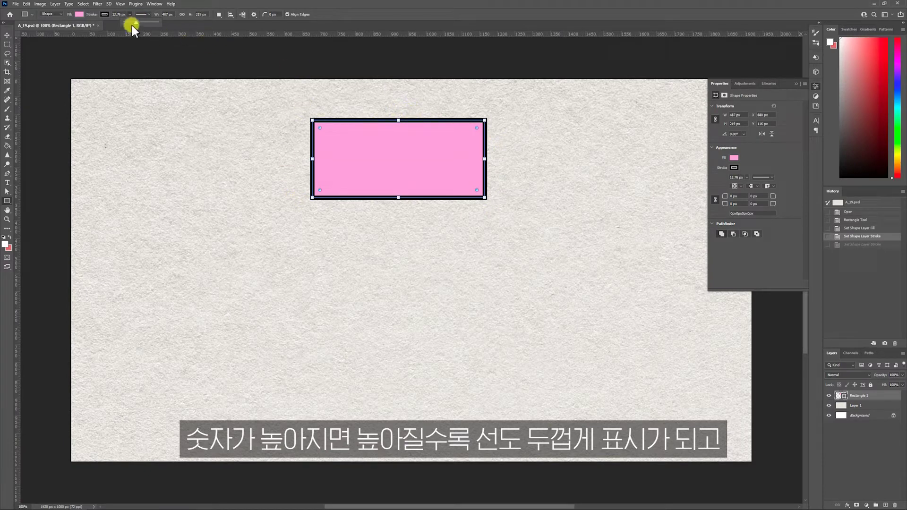
drag(134, 24, 131, 24)
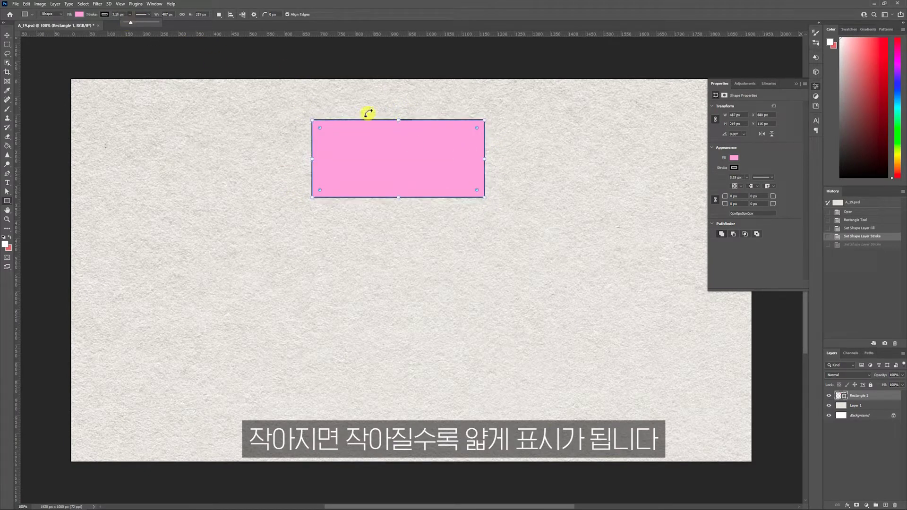
click(118, 15)
text(1)
key(Return)
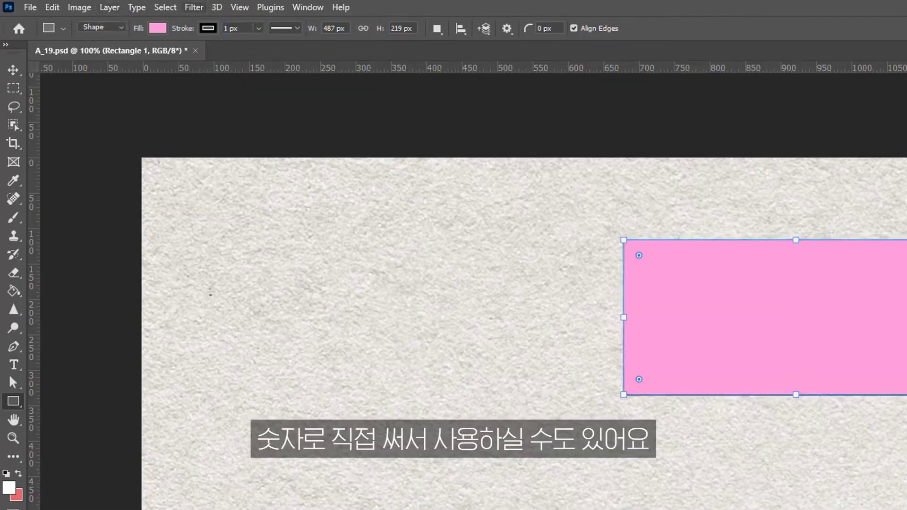
- Try the dashed stroke style, apply the dotted one, and widen the rectangle's stroke to 7.63 px
click(302, 30)
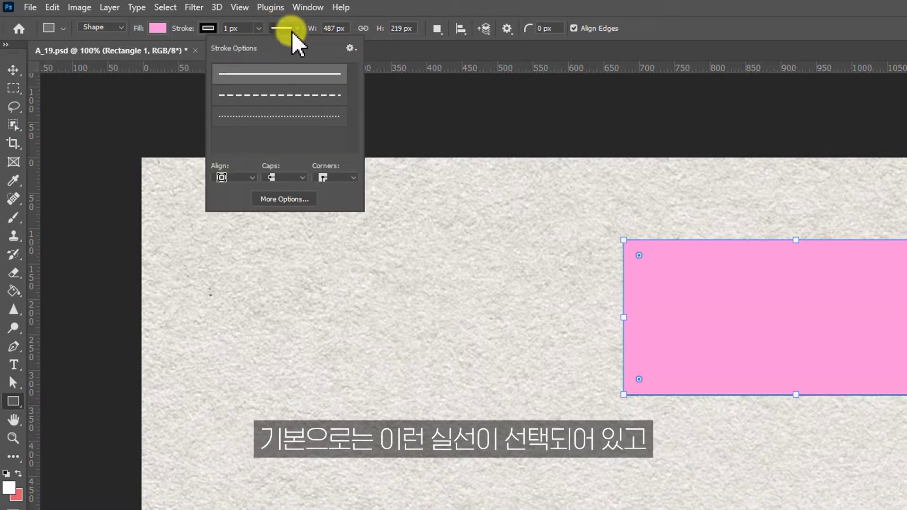
click(334, 95)
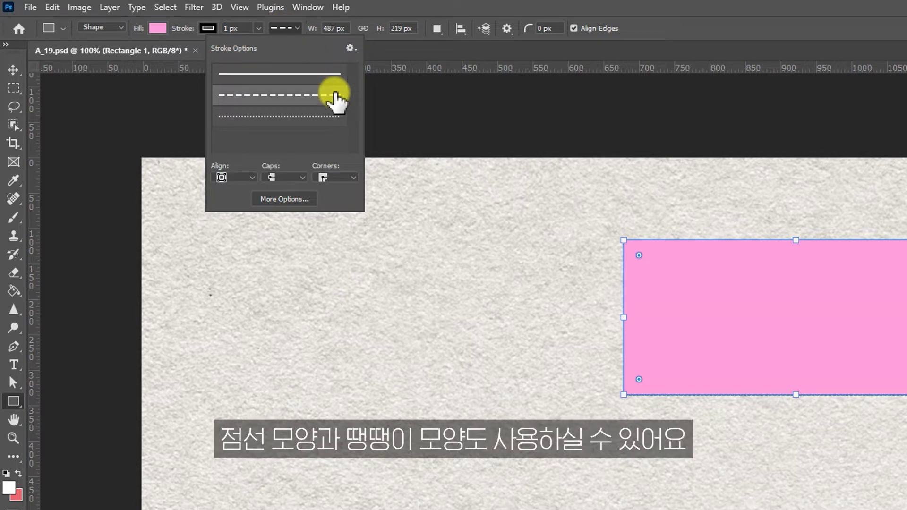
click(334, 118)
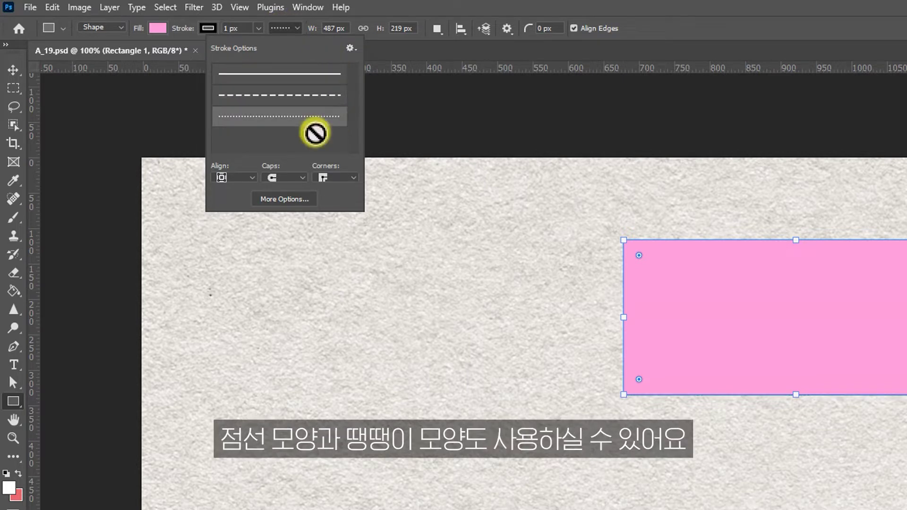
click(258, 28)
drag(253, 44, 268, 44)
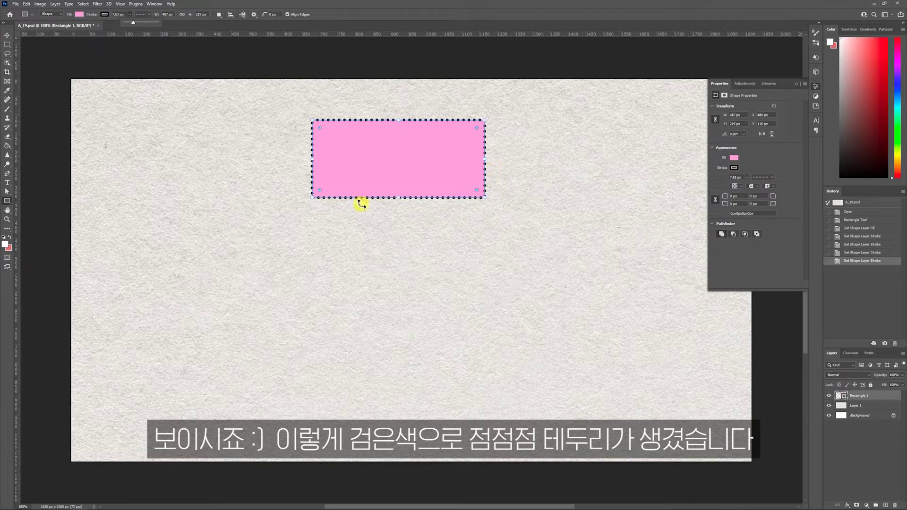
- Switch the rectangle's stroke style to dashed and finally to a solid line
click(148, 16)
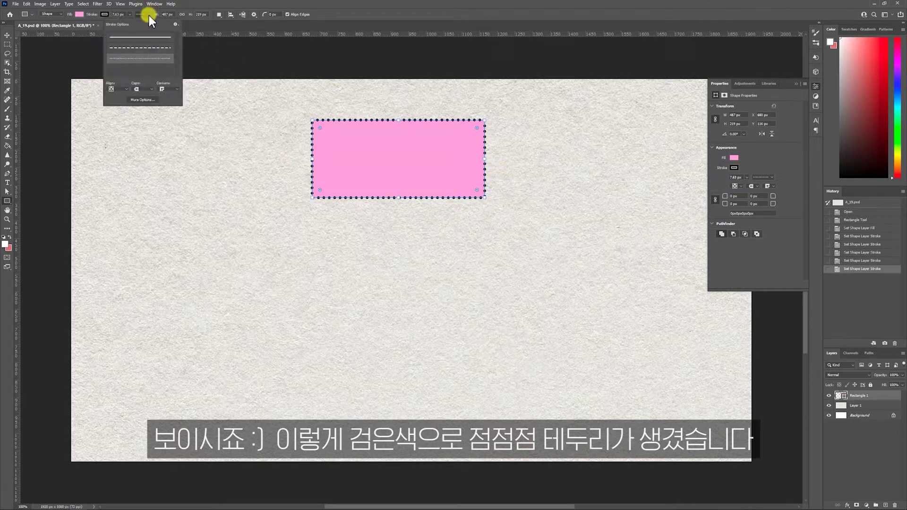
click(160, 48)
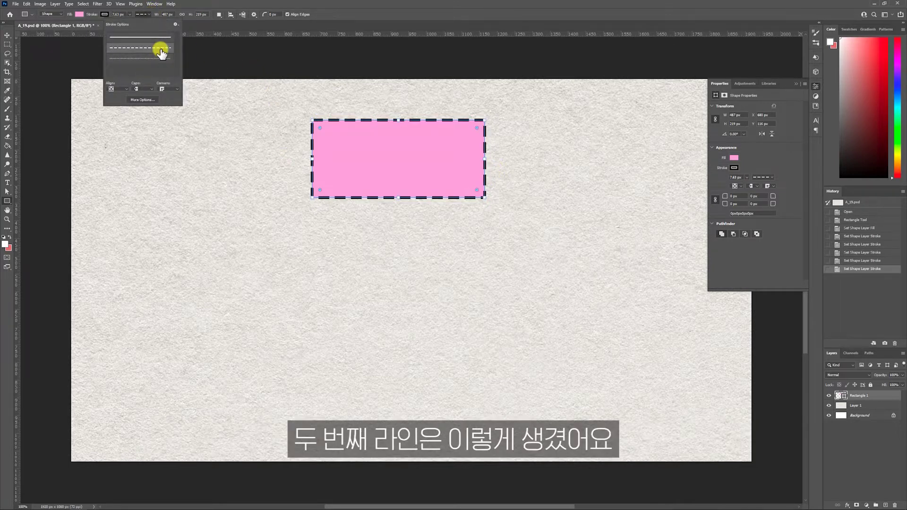
click(152, 37)
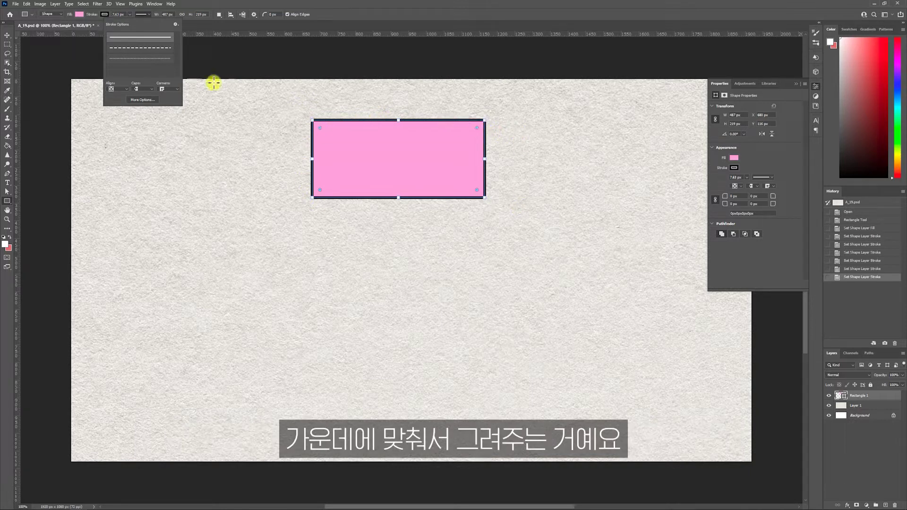
- Try the inside and outside alignments on the rectangle's stroke, and set it back to centre
click(129, 89)
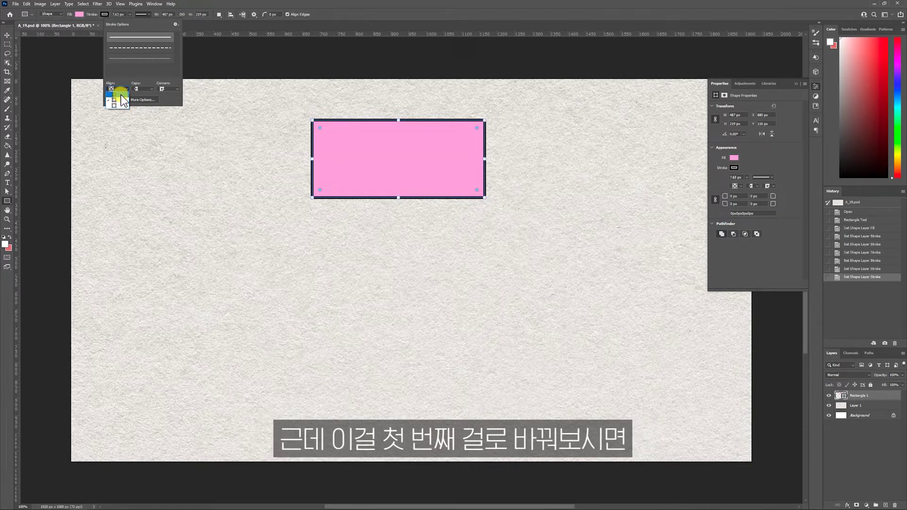
click(121, 93)
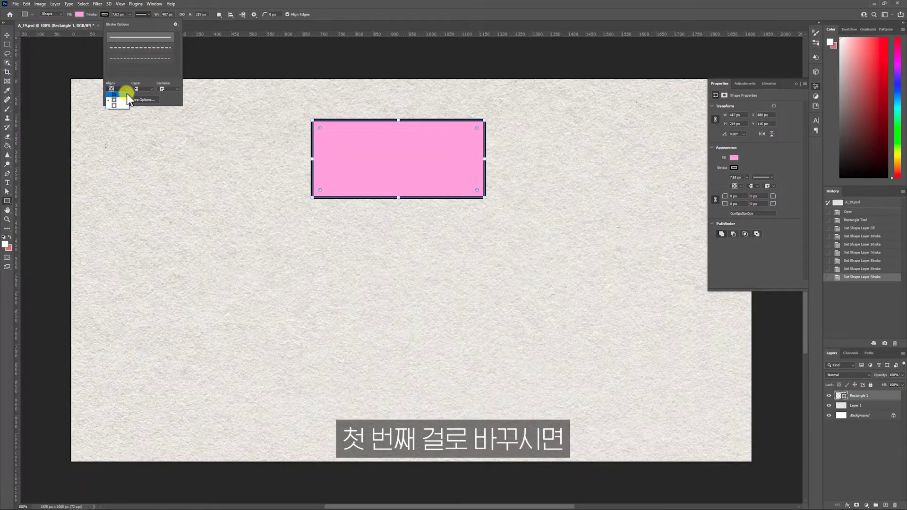
click(125, 94)
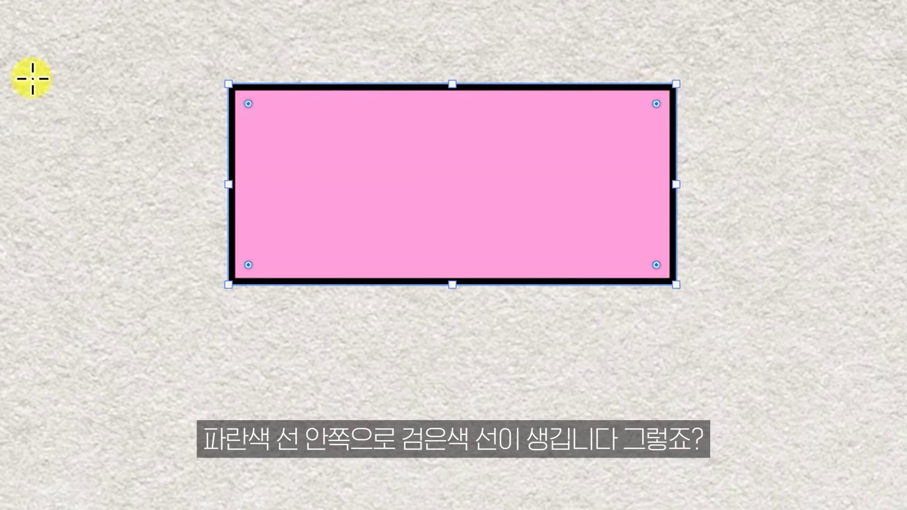
click(113, 89)
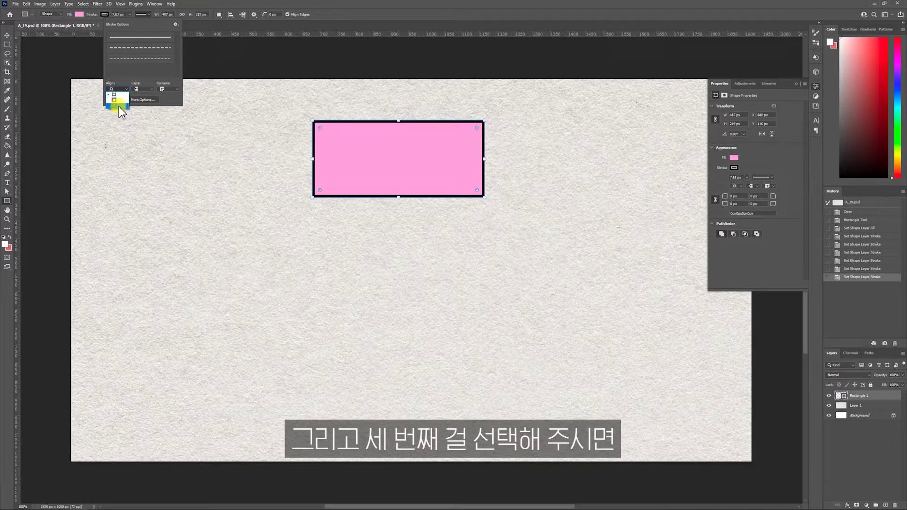
click(118, 106)
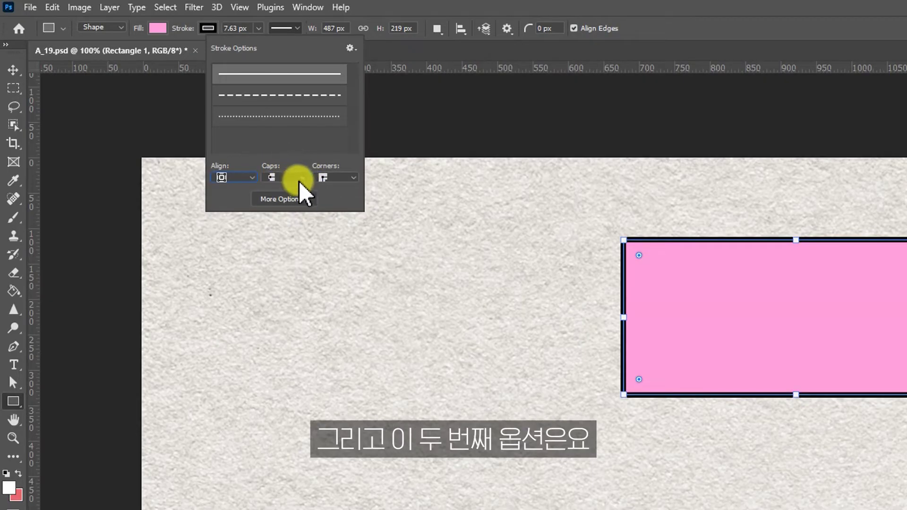
- Examine the available caps and corners options for the rectangle's stroke
click(303, 178)
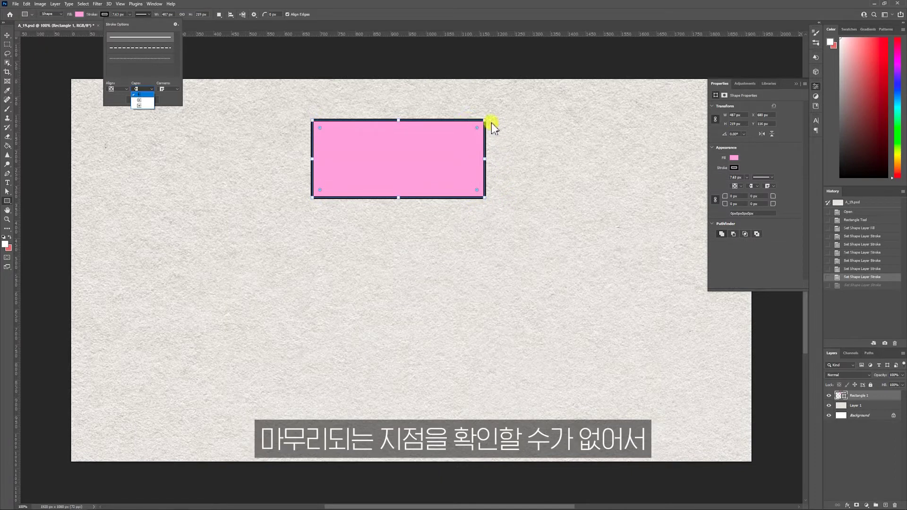
click(141, 121)
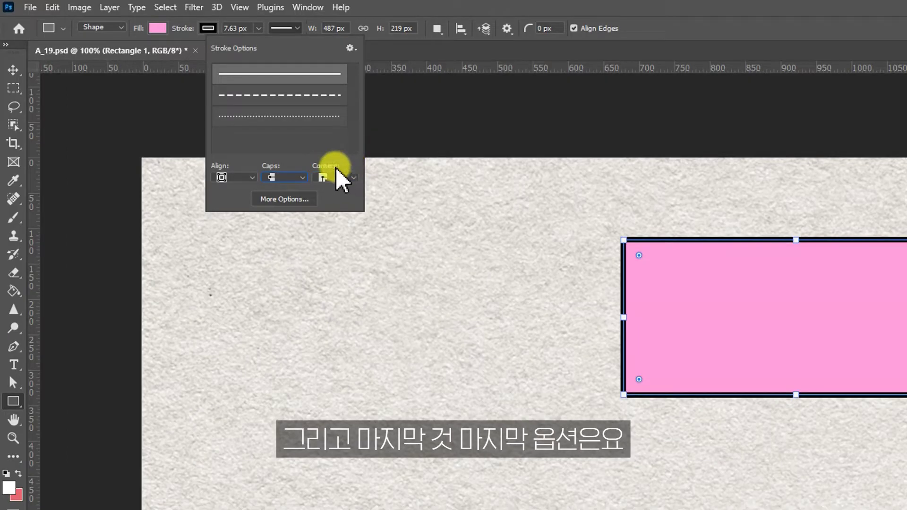
click(336, 171)
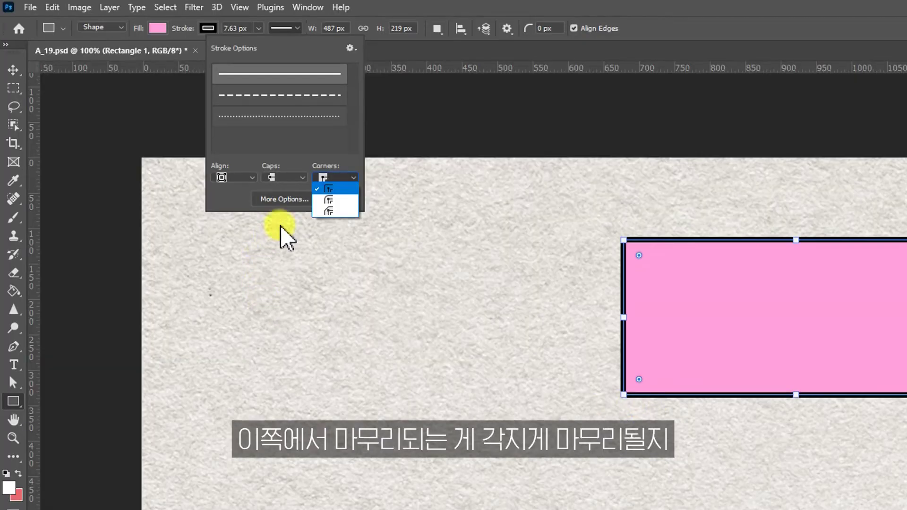
click(347, 190)
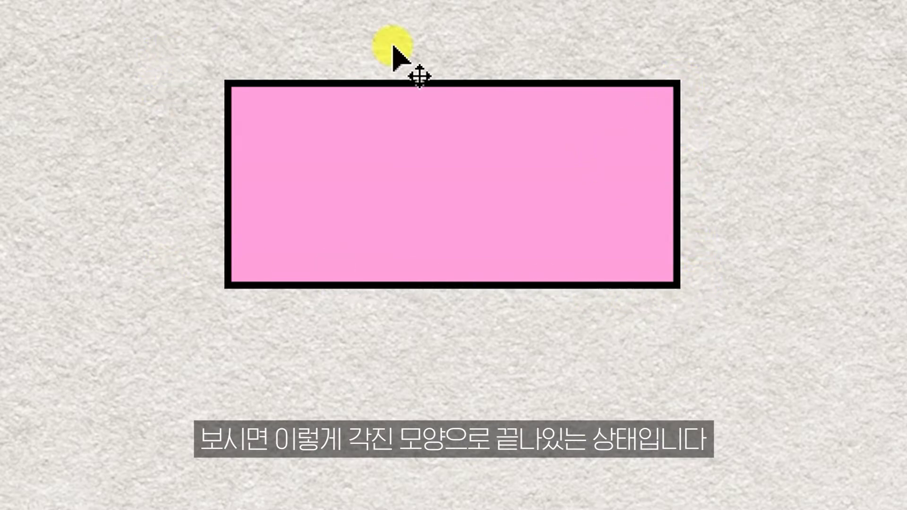
- Try the rounded and bevelled corner styles on the rectangle's stroke, and set the corners back to the first style, miter
click(165, 89)
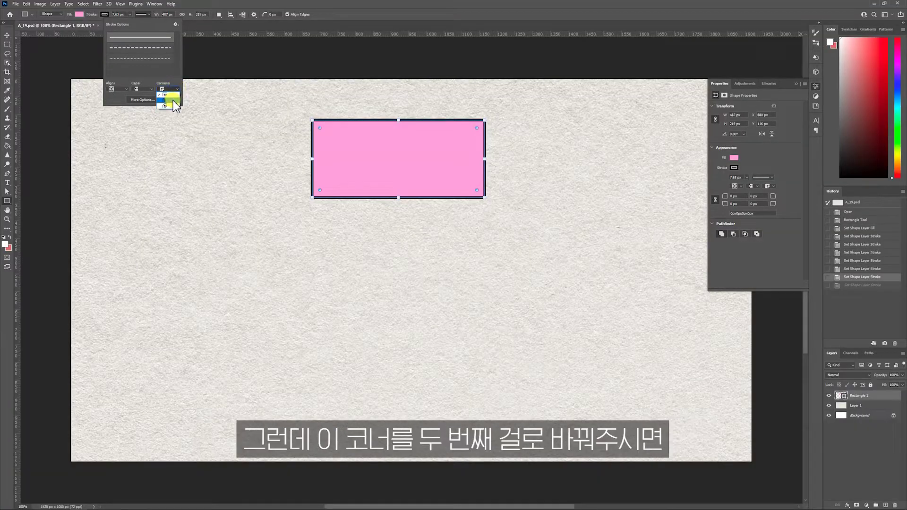
click(173, 101)
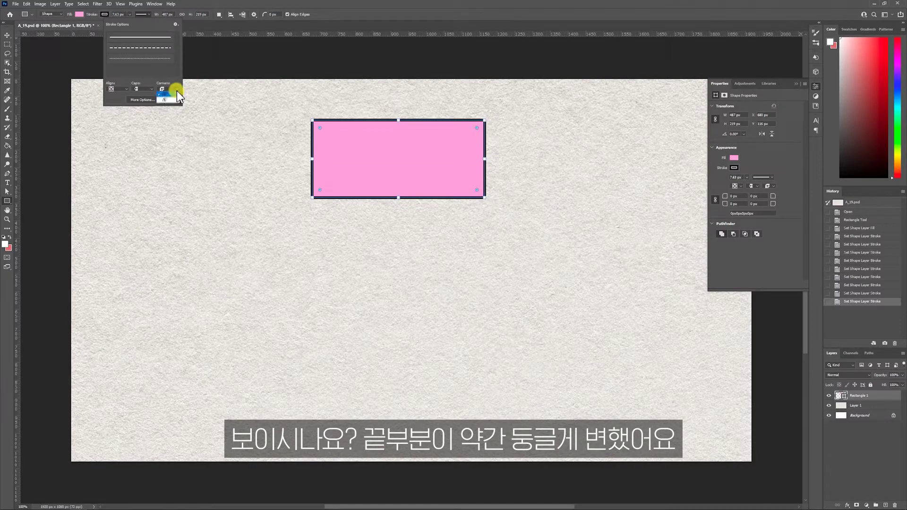
click(174, 106)
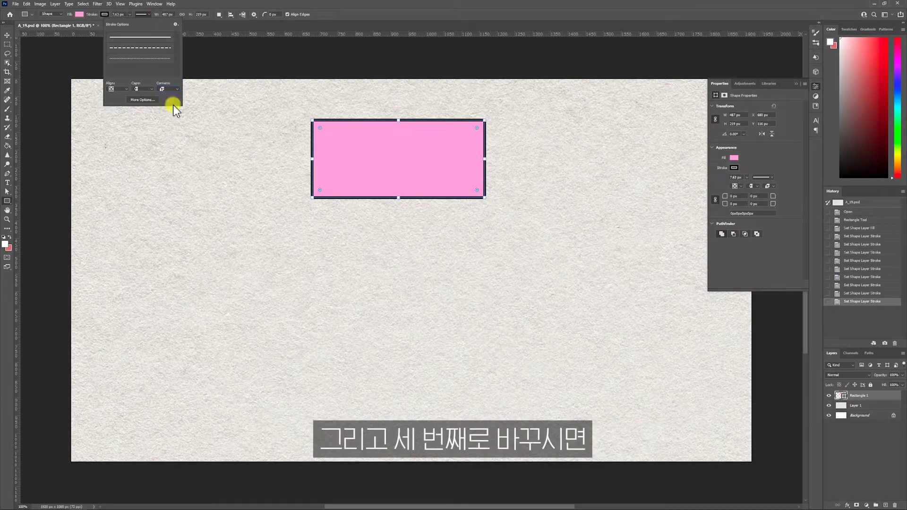
click(377, 16)
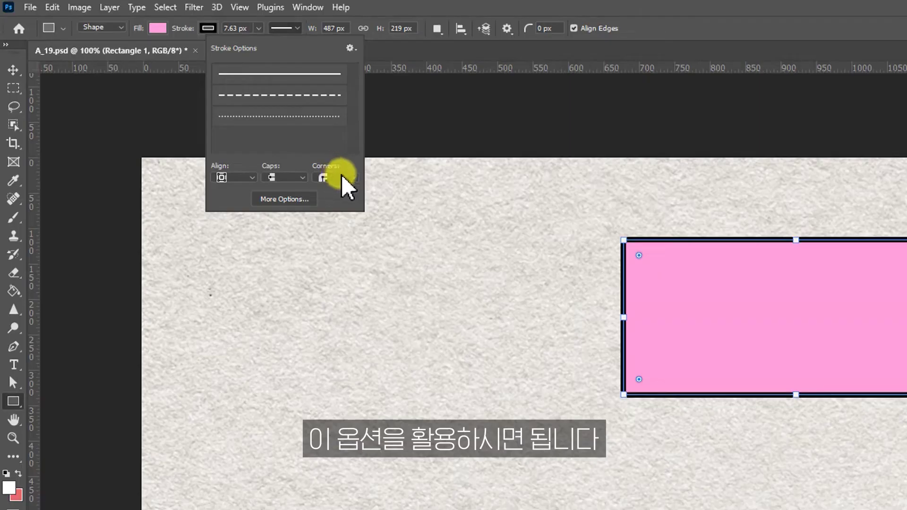
click(353, 179)
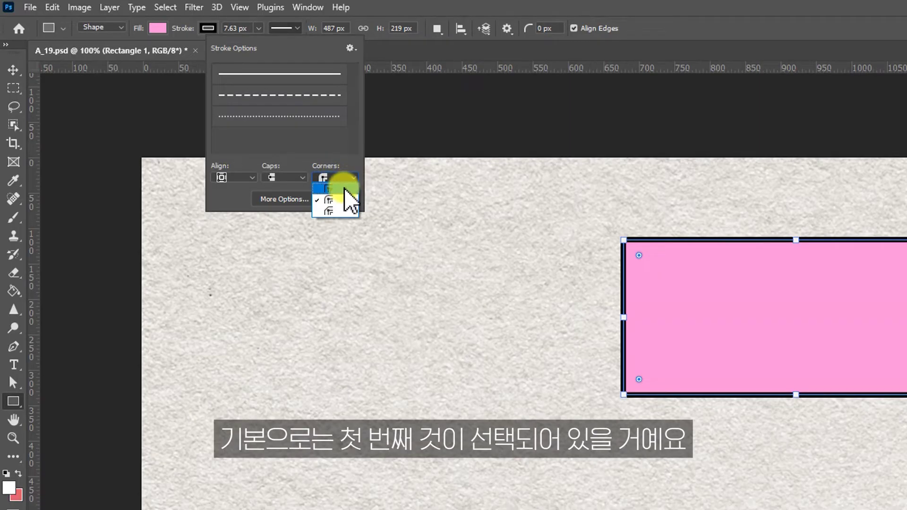
click(344, 188)
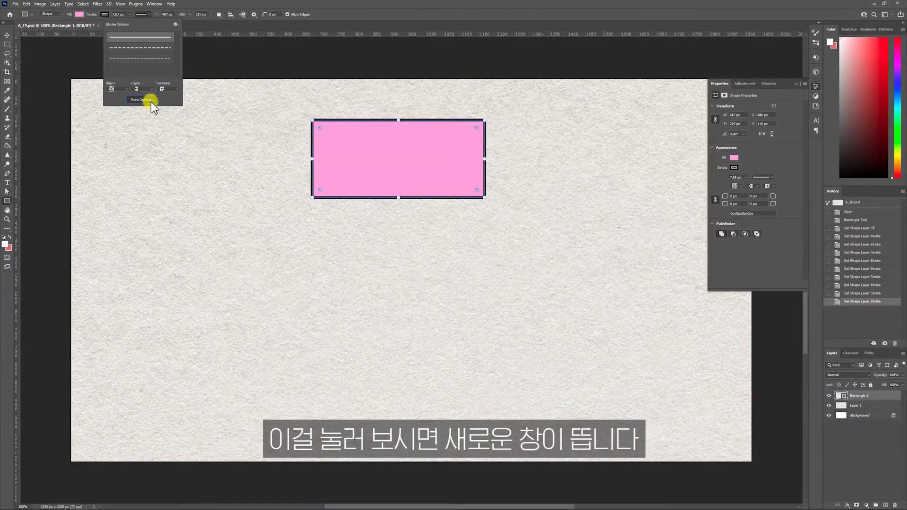
- Open the detailed stroke settings beside the rectangle and try a dashed line with dash 2 and gap 10
click(302, 203)
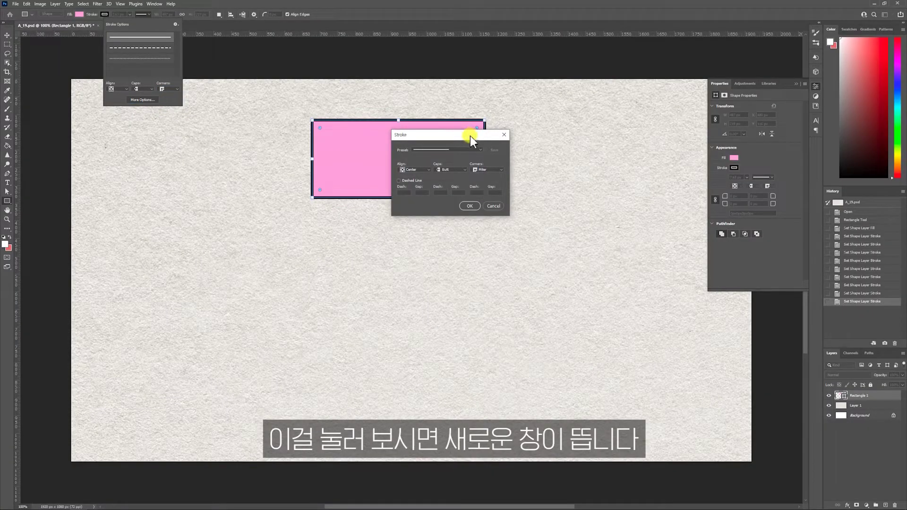
drag(470, 135, 577, 126)
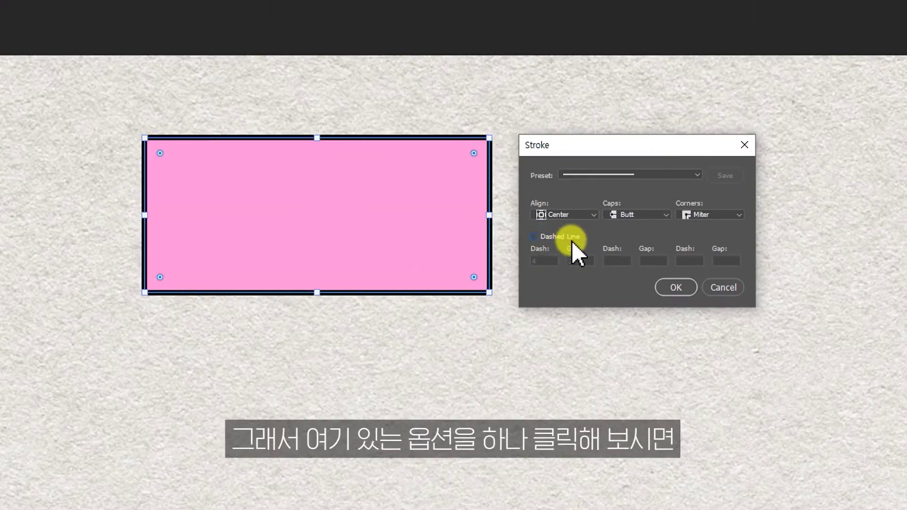
click(534, 237)
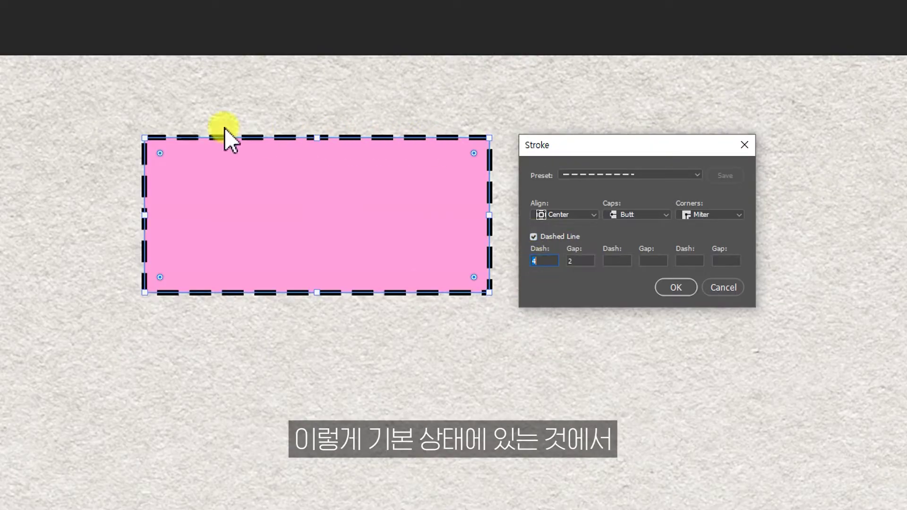
text(2)
double_click(585, 258)
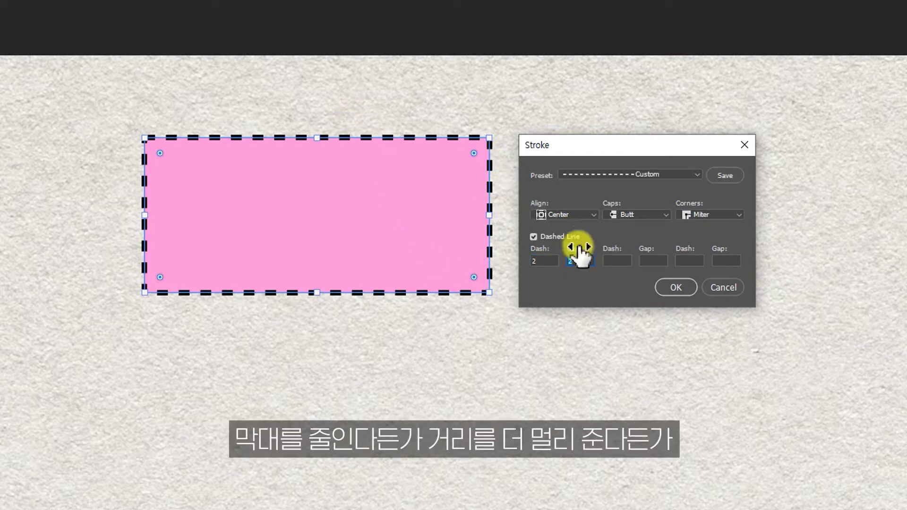
text(10)
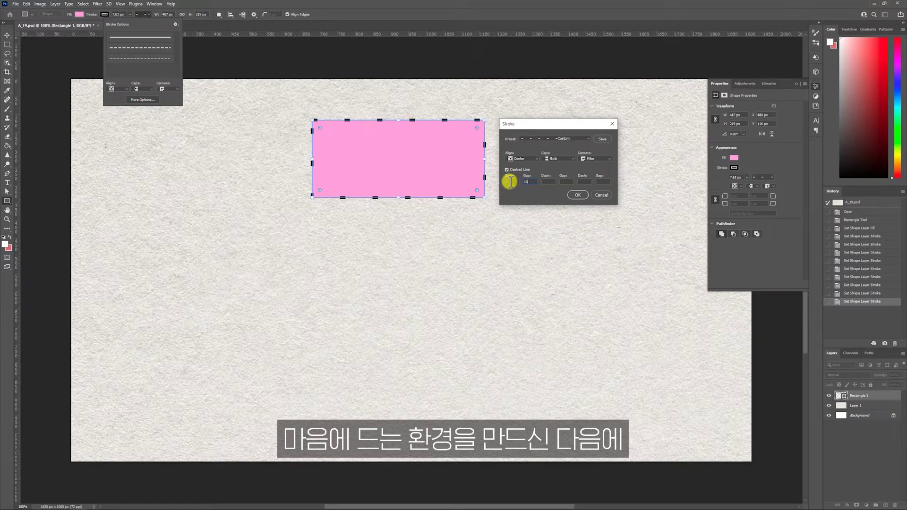
- Try a longer dash with a shorter gap for the custom dashed line, and choose to save it as a preset
double_click(509, 182)
text(6)
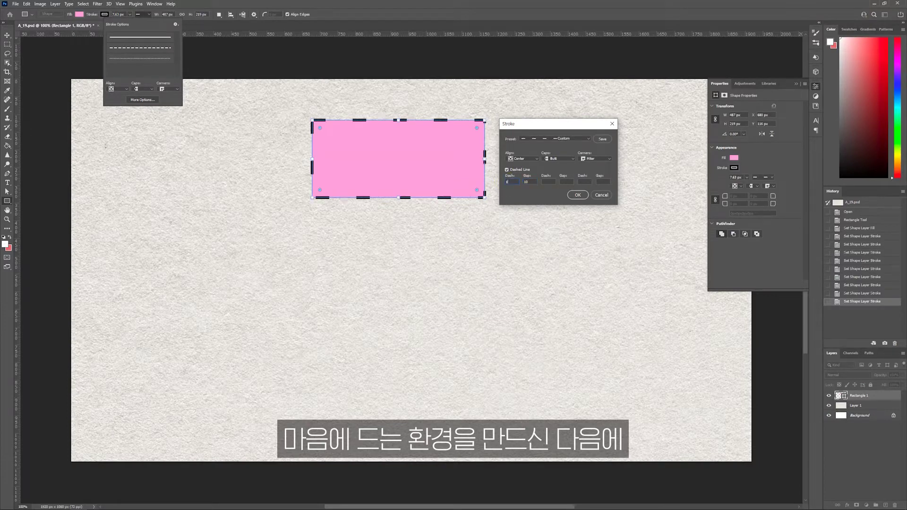
text(5)
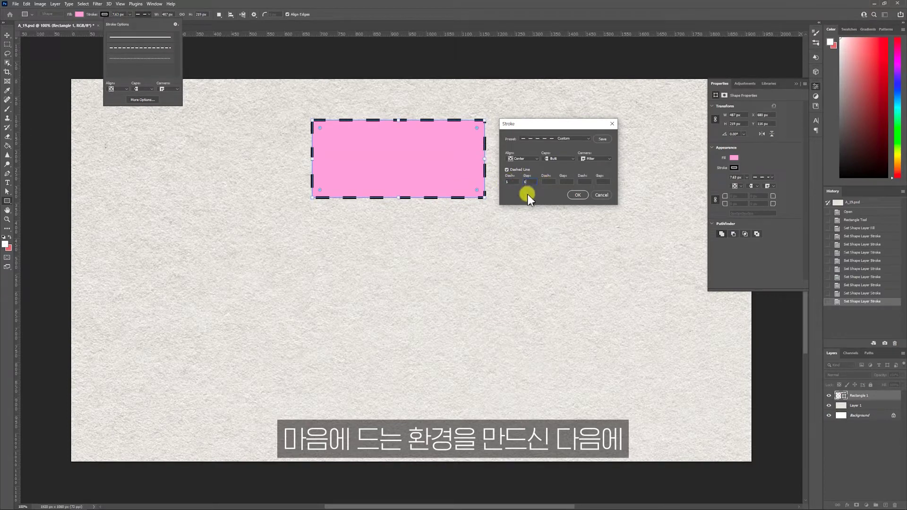
click(604, 137)
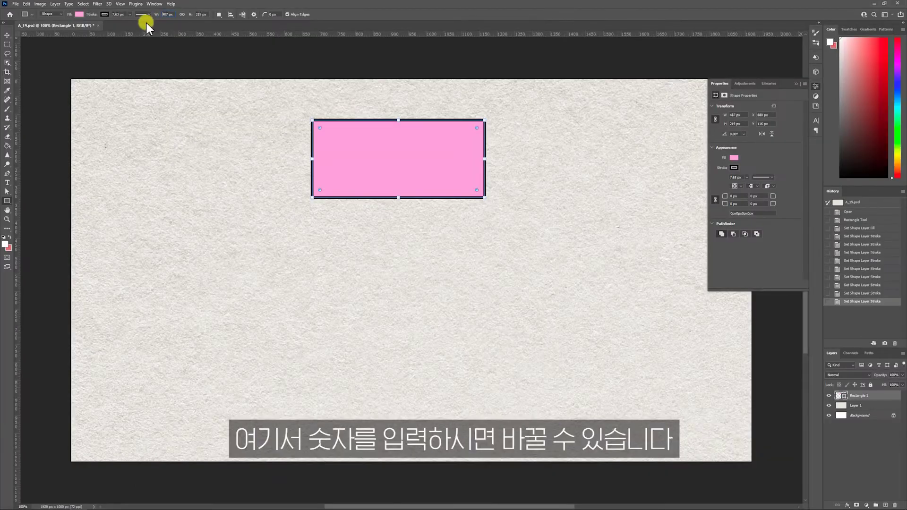
- Resize the rectangle to 500 px wide and 500 px high
text(500)
key(Tab)
text(500)
key(Return)
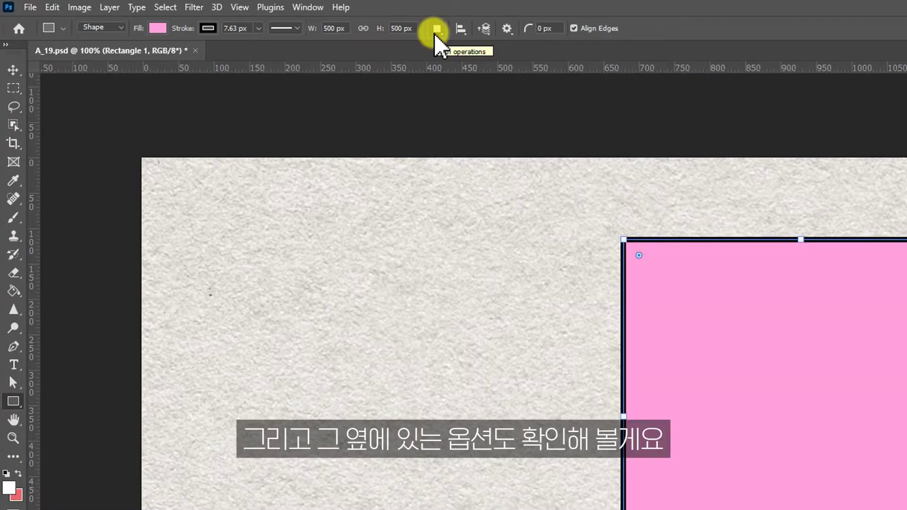
- With the New Layer path operation, draw three separate rectangles around the square, the last one about 179 × 287 px
click(435, 29)
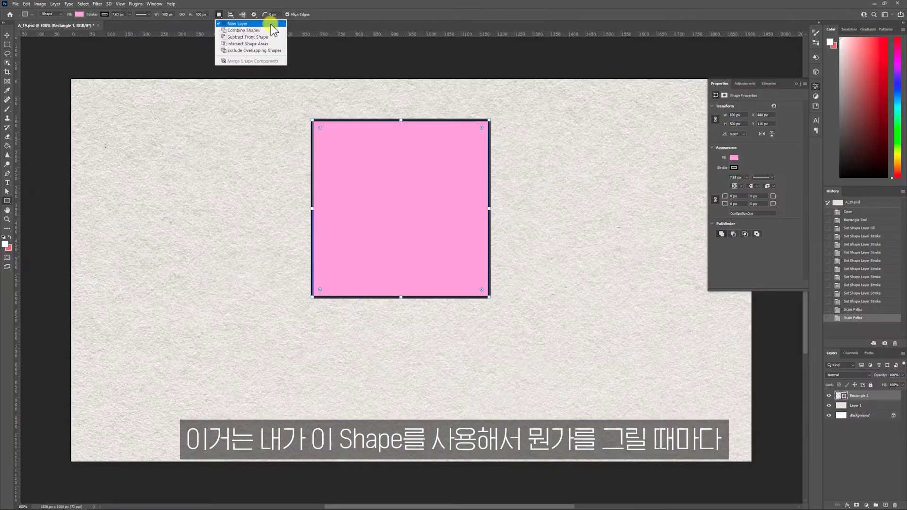
click(539, 48)
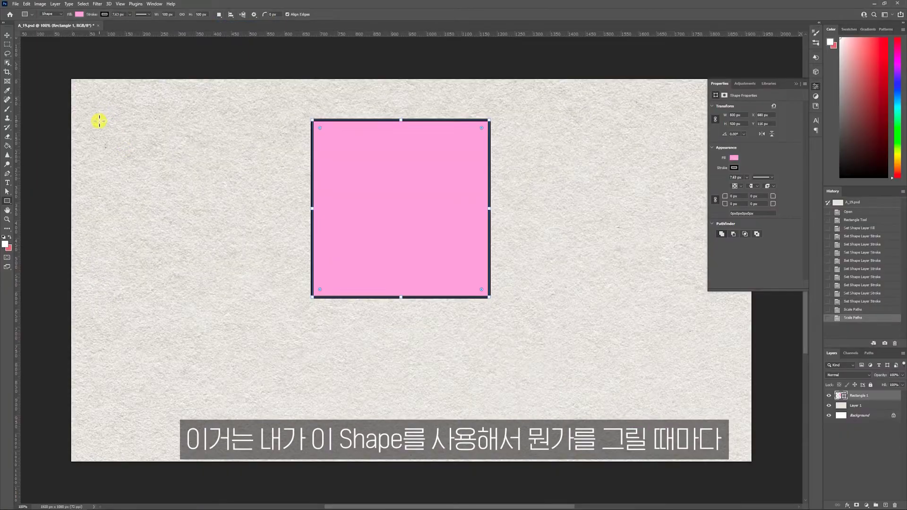
drag(115, 96, 195, 163)
drag(525, 109, 614, 190)
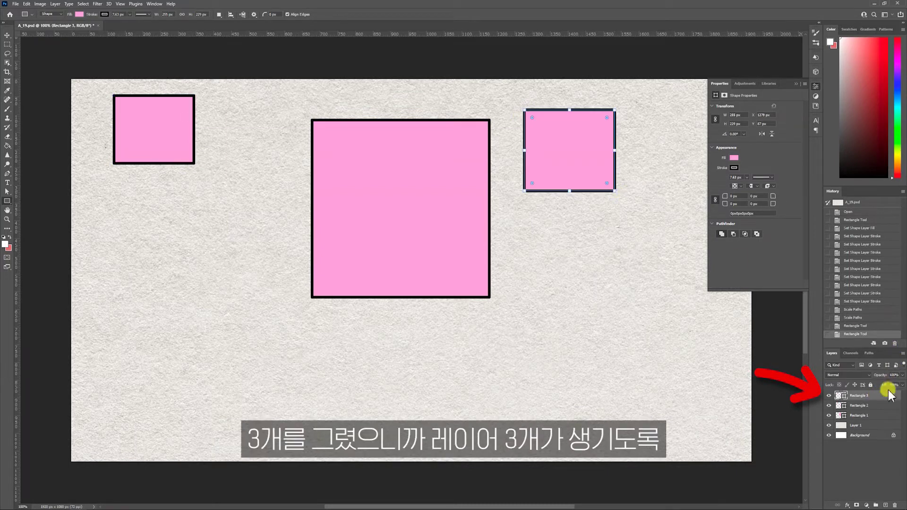
drag(213, 208, 276, 310)
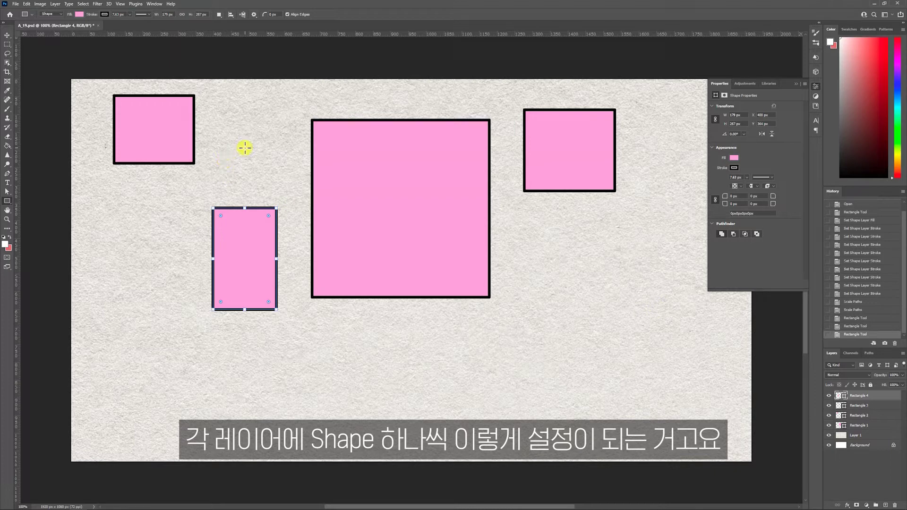
- With Combine Shapes, add two rectangles overlapping the narrow one, about 207 × 283 px and about 291 × 262 px
click(220, 14)
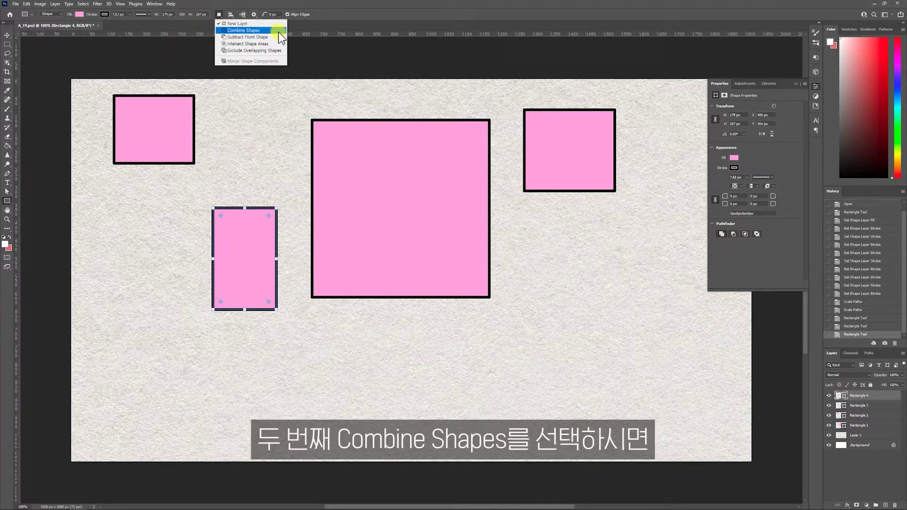
click(279, 31)
drag(318, 254, 245, 354)
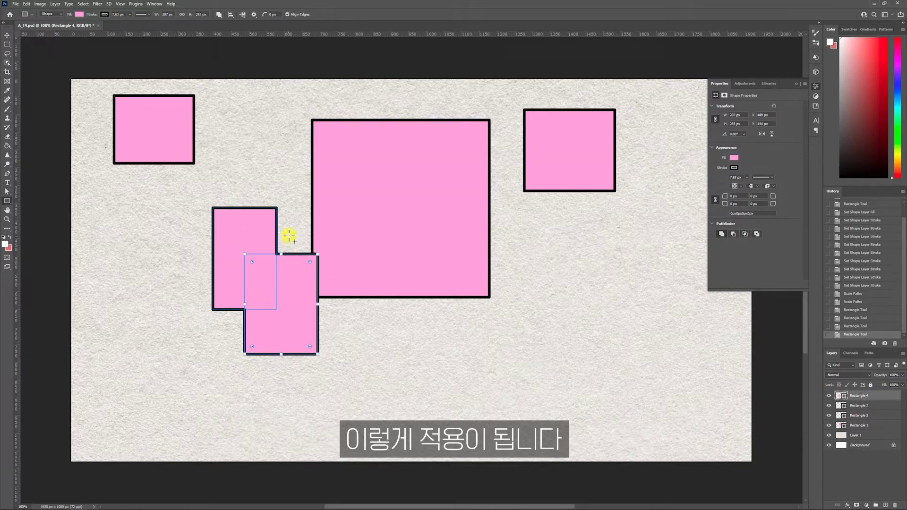
drag(169, 245, 272, 338)
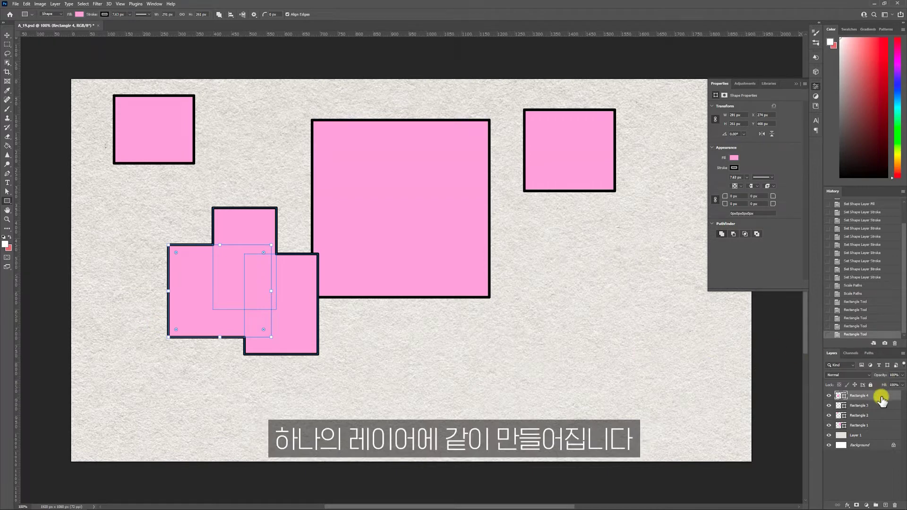
- Switch the last rectangle to Subtract Front Shape, subtract another one about 477 × 315 px from the combined shape, and deselect the layer
click(219, 14)
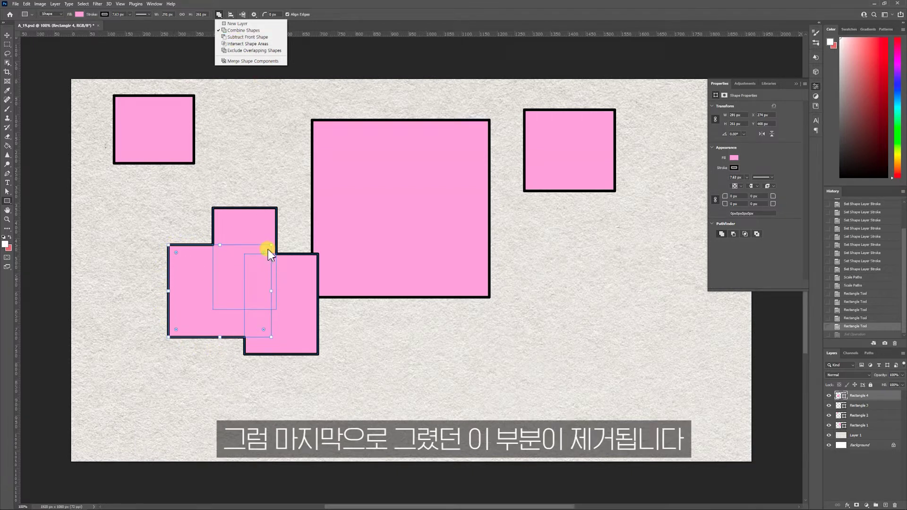
click(227, 37)
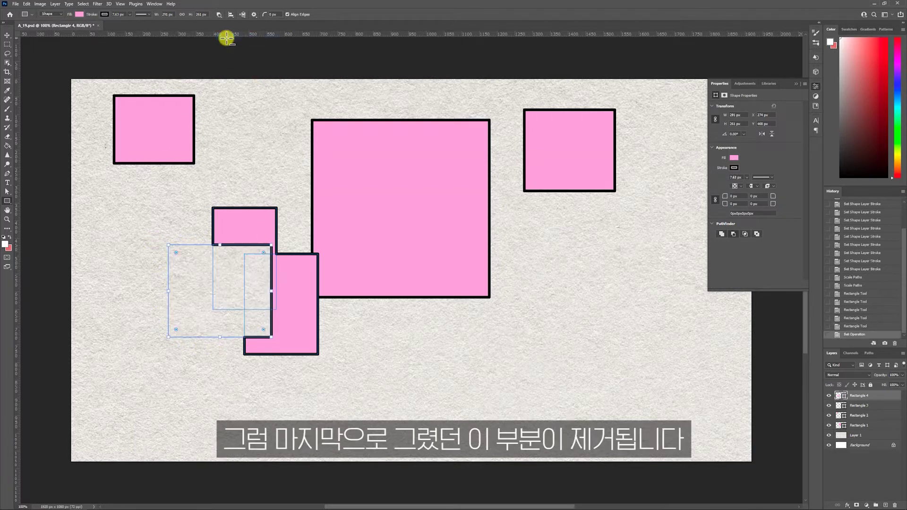
click(219, 14)
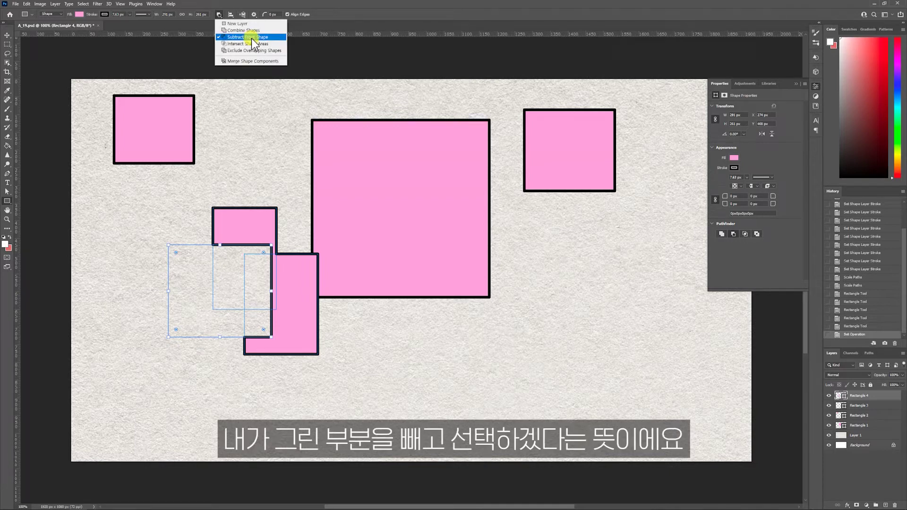
click(300, 100)
drag(349, 385, 181, 274)
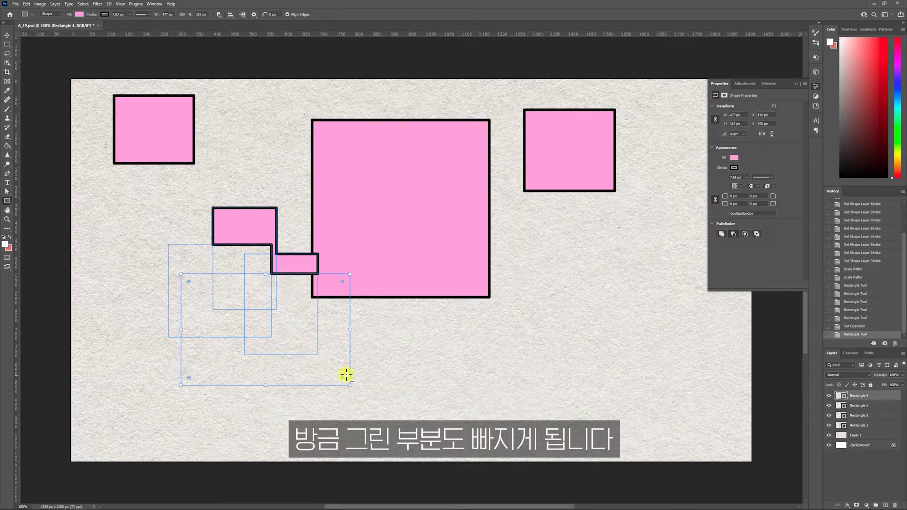
click(852, 468)
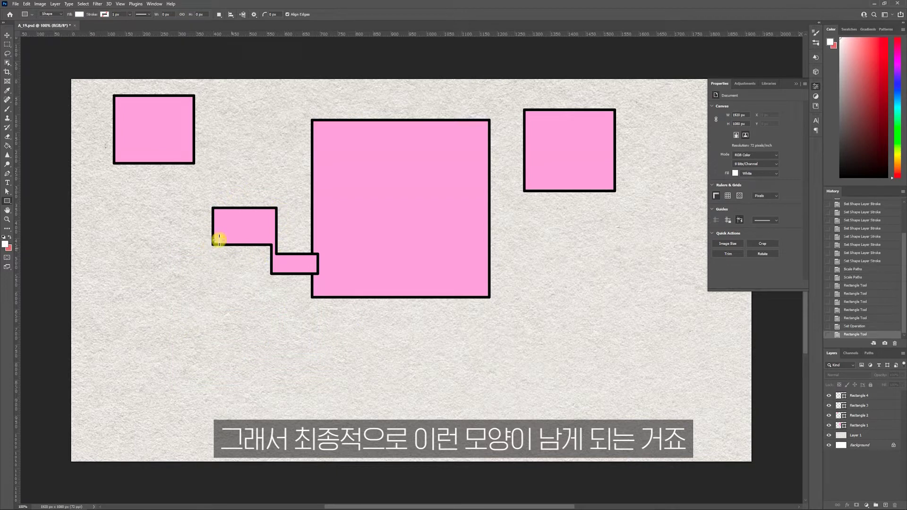
- Delete all four rectangle layers, Rectangle 1 to Rectangle 4
click(219, 14)
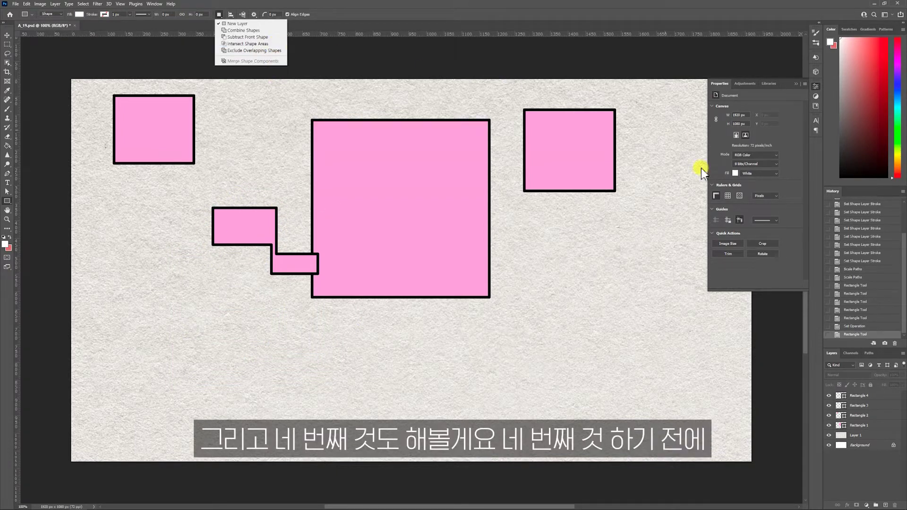
click(858, 425)
shift+click(866, 396)
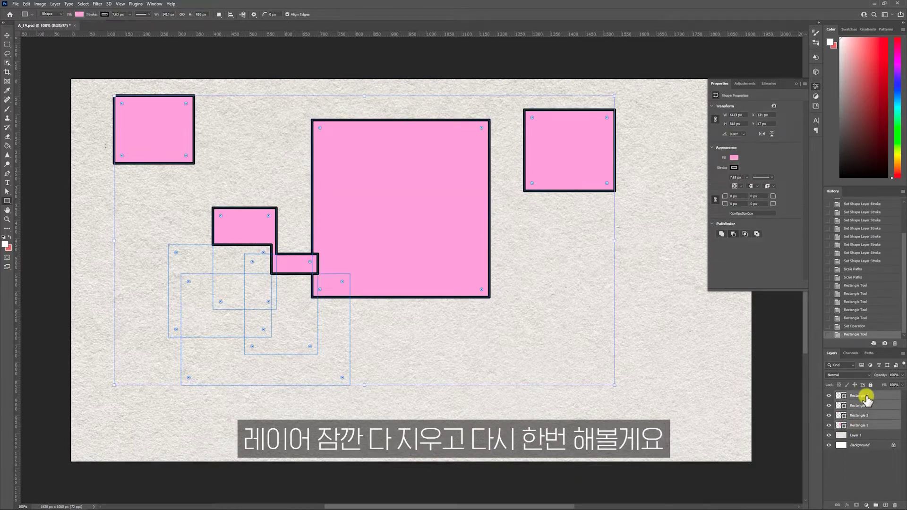
key(Delete)
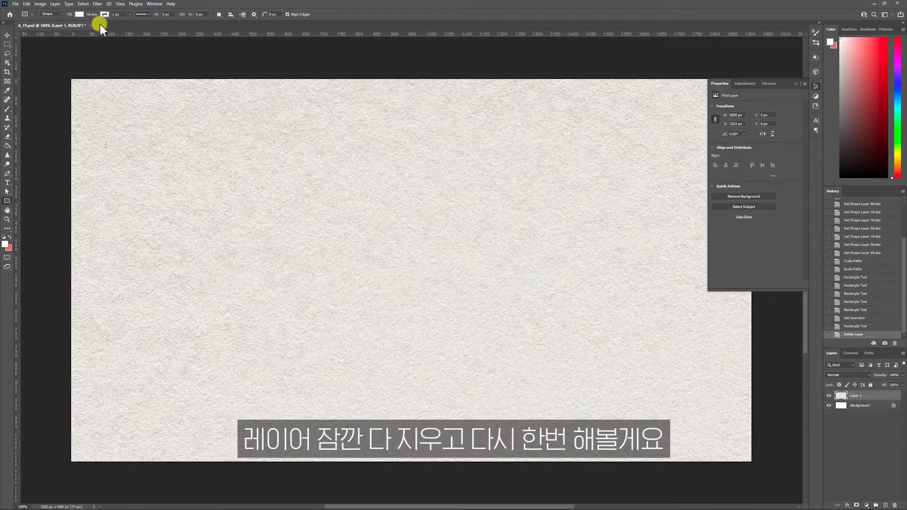
- Set the Rectangle tool to a light orange fill and a black stroke 3 px wide
click(79, 14)
click(68, 52)
click(105, 15)
click(126, 47)
click(102, 15)
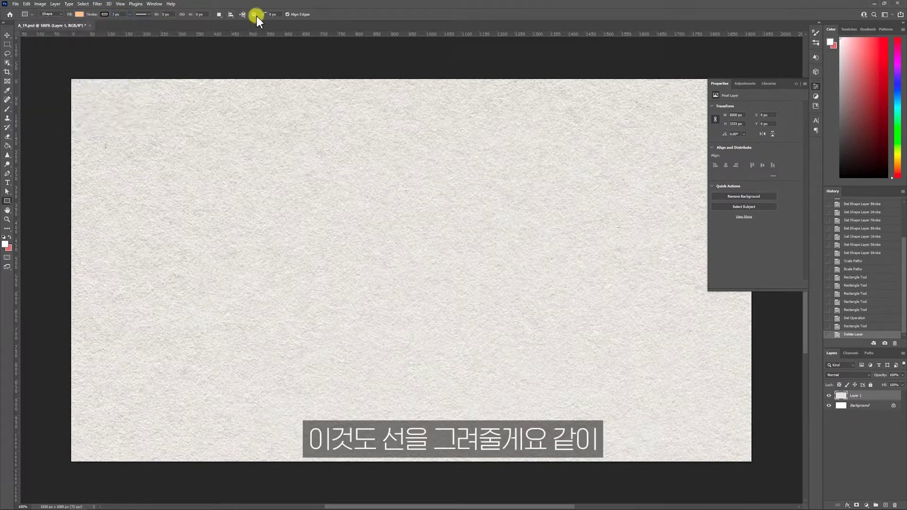
- Draw a rectangle about 501 × 468 px in the canvas's upper half and switch its path operation to Intersect Shape Areas
drag(256, 123, 433, 289)
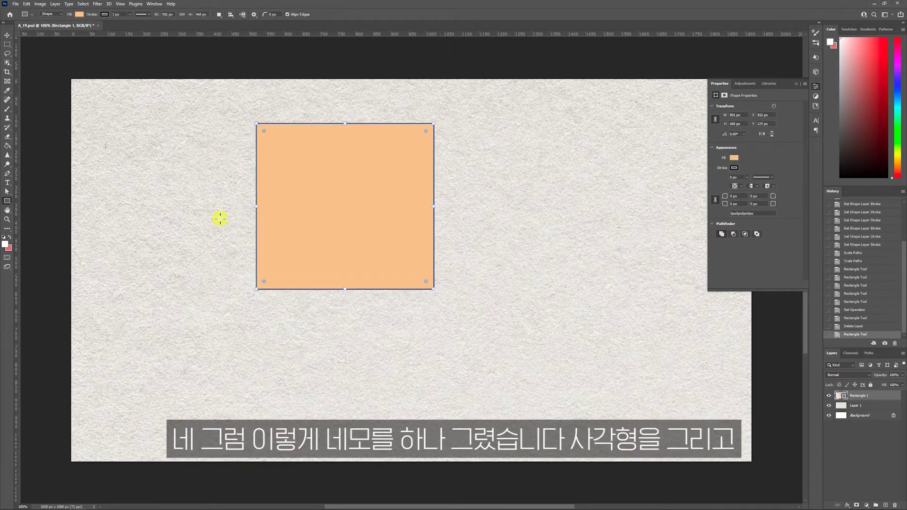
click(219, 14)
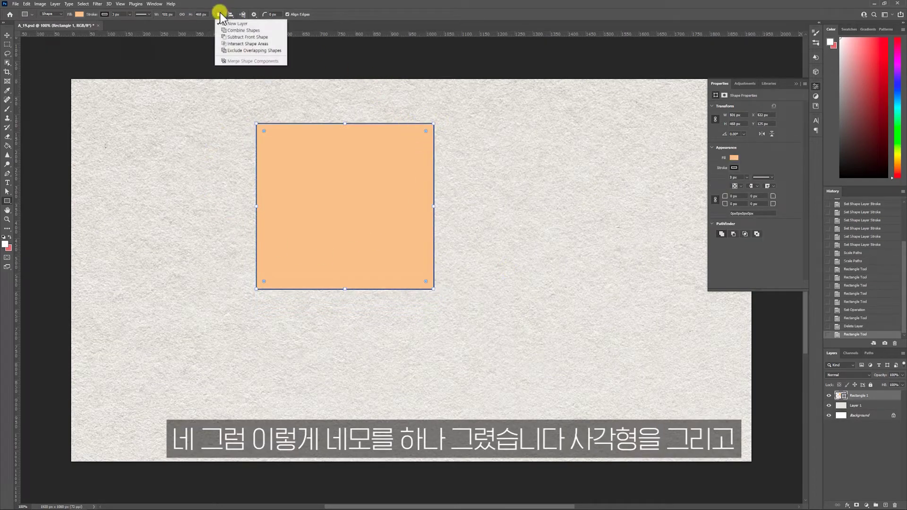
click(274, 44)
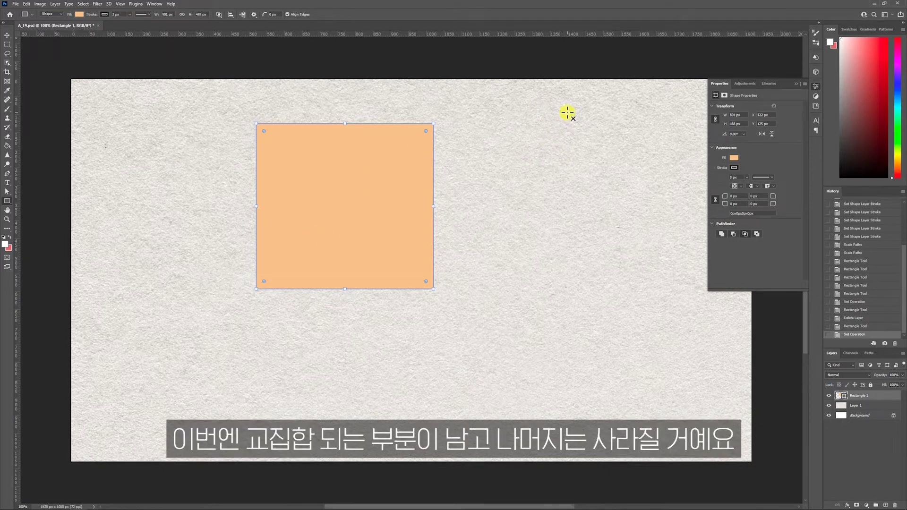
- Intersect the orange rectangle with one about 563 × 552 px over its right part and a smaller one over its lower part
drag(568, 112, 368, 308)
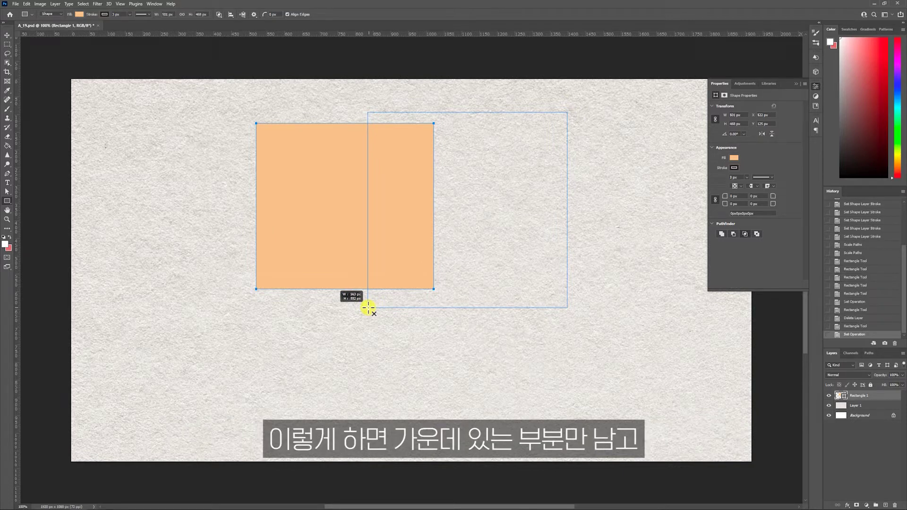
drag(368, 308, 368, 307)
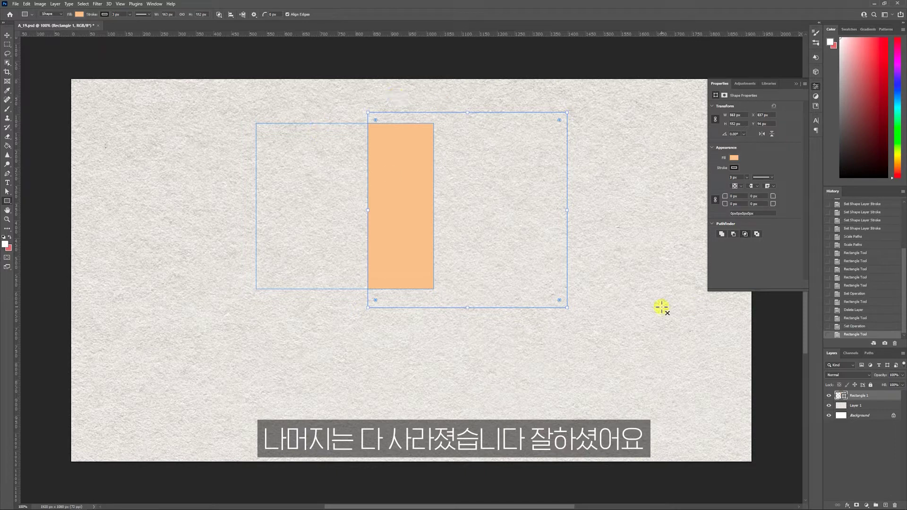
drag(457, 324, 354, 221)
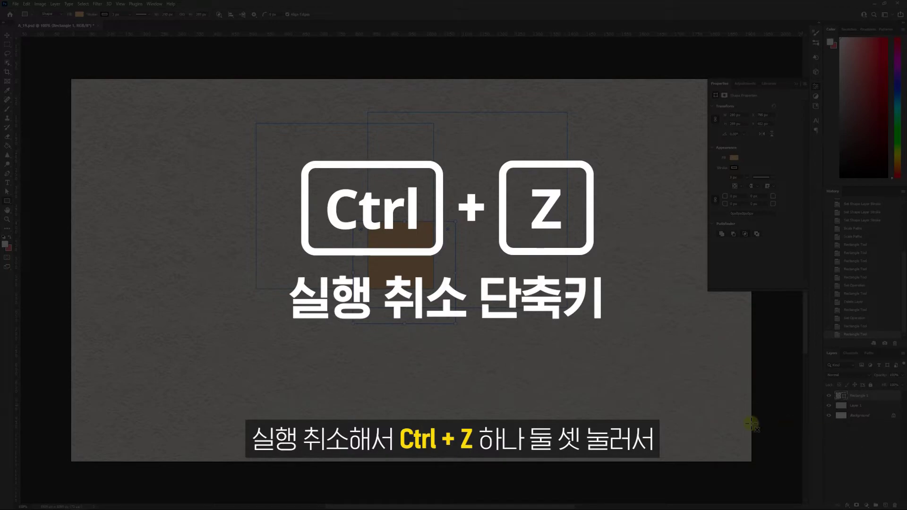
- Undo the rectangles drawn with Intersect Shape Areas
key(ctrl+z)
key(ctrl+z)
key(ctrl+z)
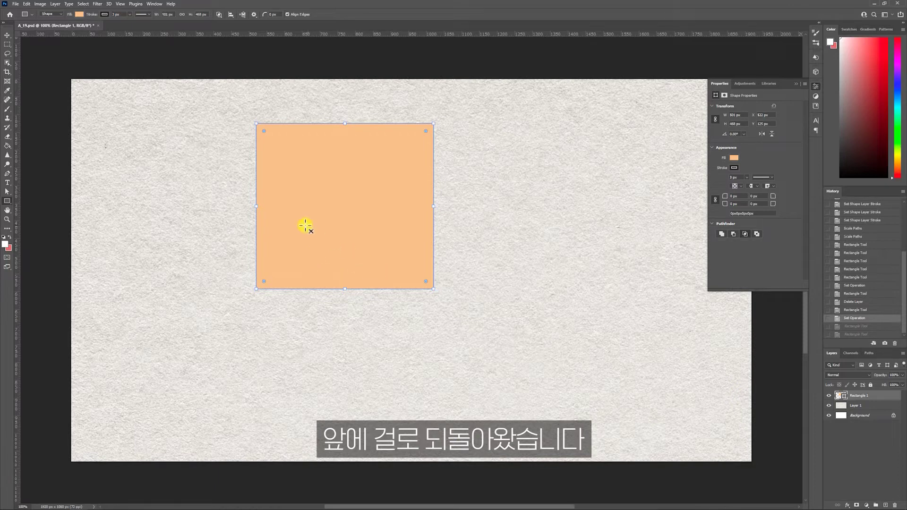
- Set the path operation to Exclude Overlapping Shapes and draw a rectangle about 464 × 253 px overlapping the orange one's right side
click(219, 14)
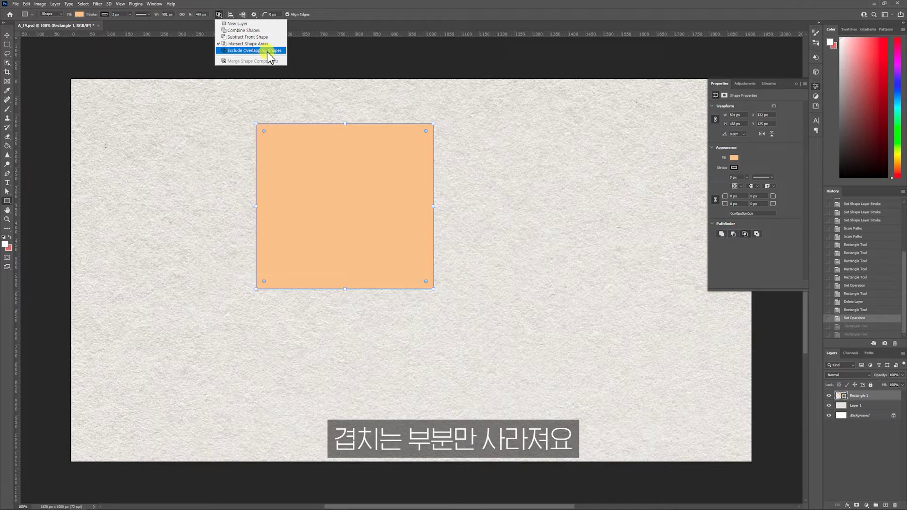
click(268, 51)
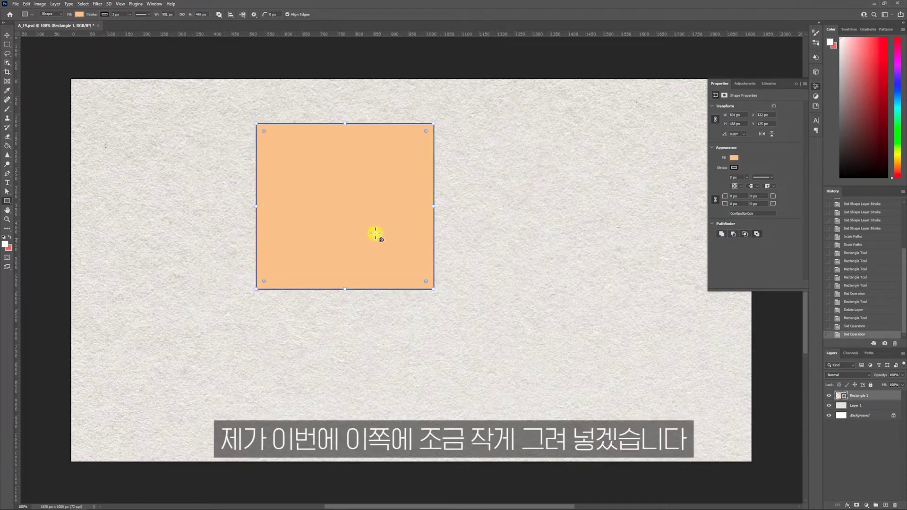
drag(509, 156, 345, 246)
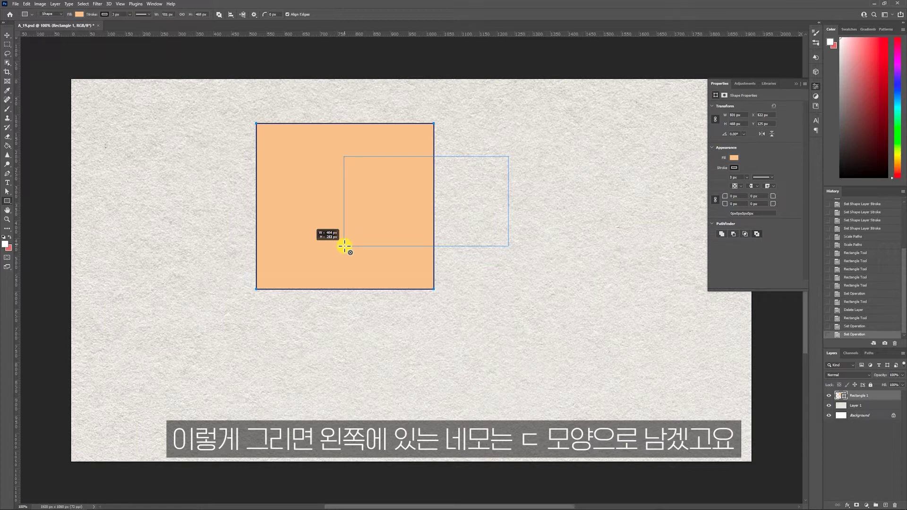
drag(345, 246, 345, 246)
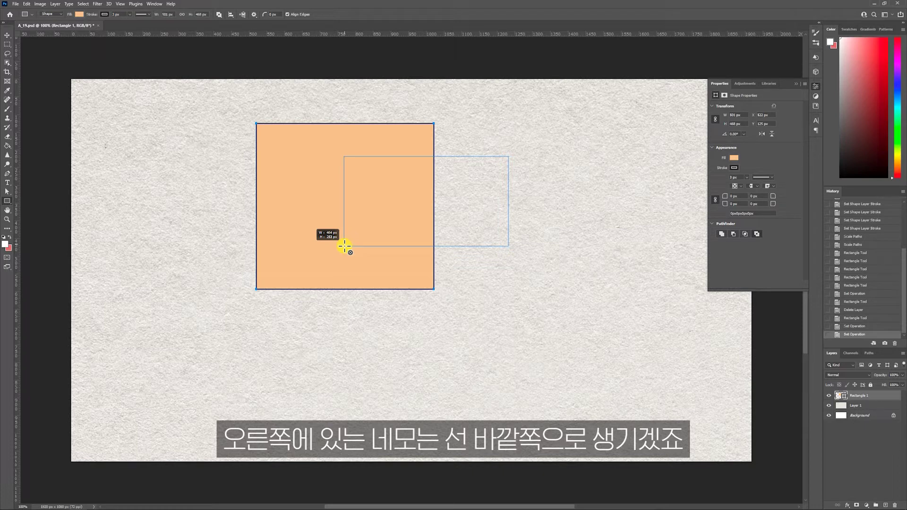
drag(344, 246, 345, 246)
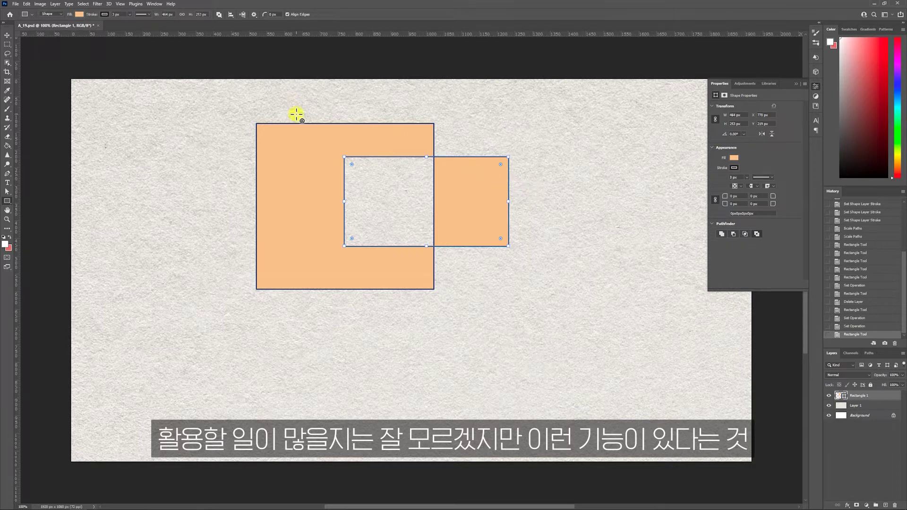
- Switch the path operation back to New Layer and draw two small separate rectangles, one on each side of the combined shape
click(219, 14)
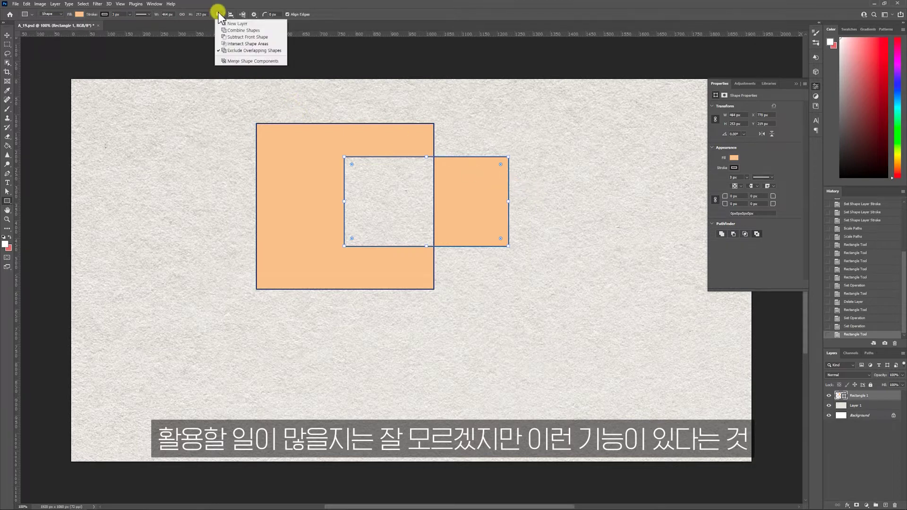
click(281, 23)
drag(137, 121, 198, 201)
drag(563, 158, 623, 236)
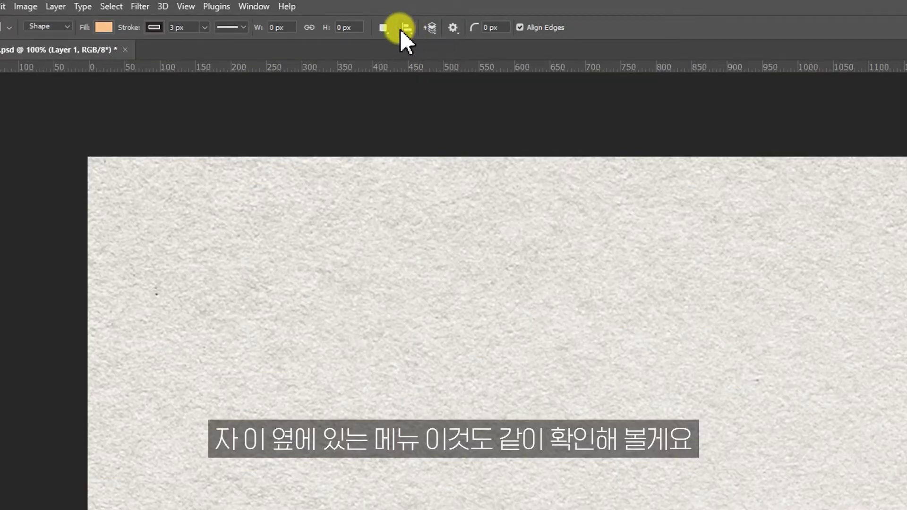
- Set Align To to Canvas and draw a rectangle about 378 × 389 px in the canvas's upper middle
click(406, 29)
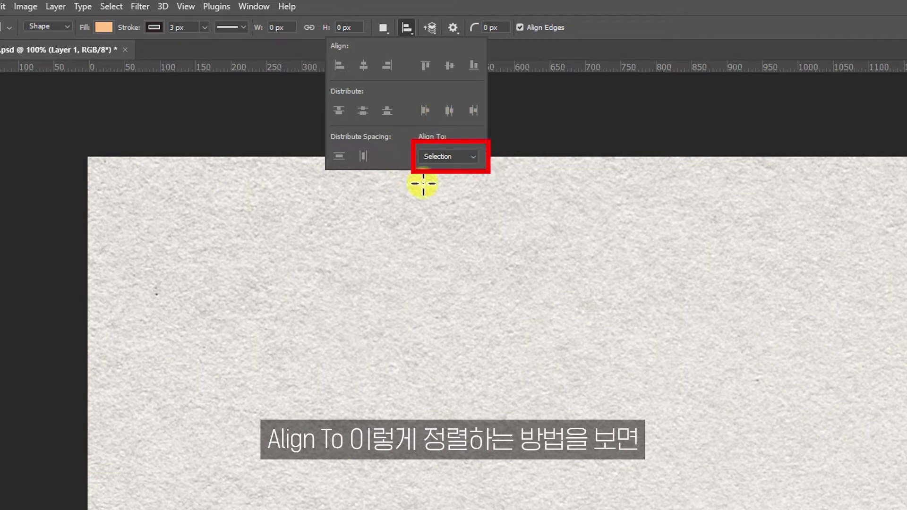
click(473, 157)
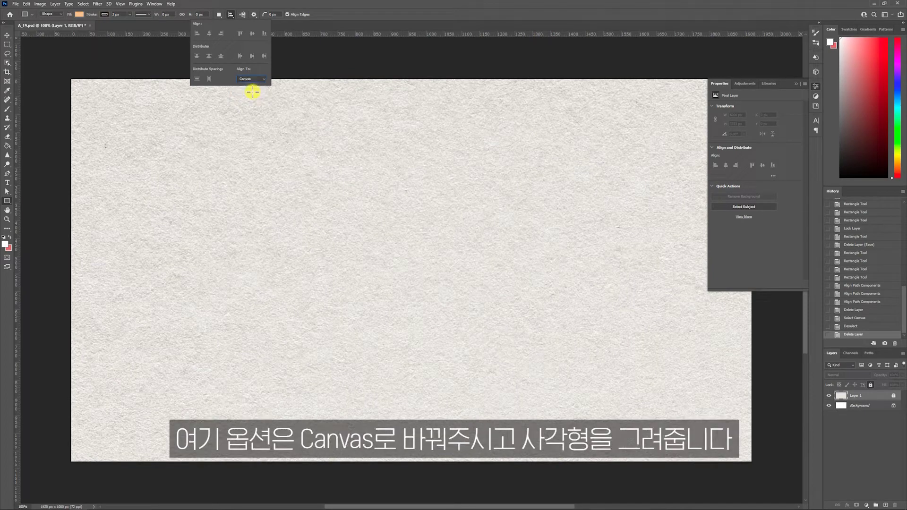
drag(320, 155, 453, 293)
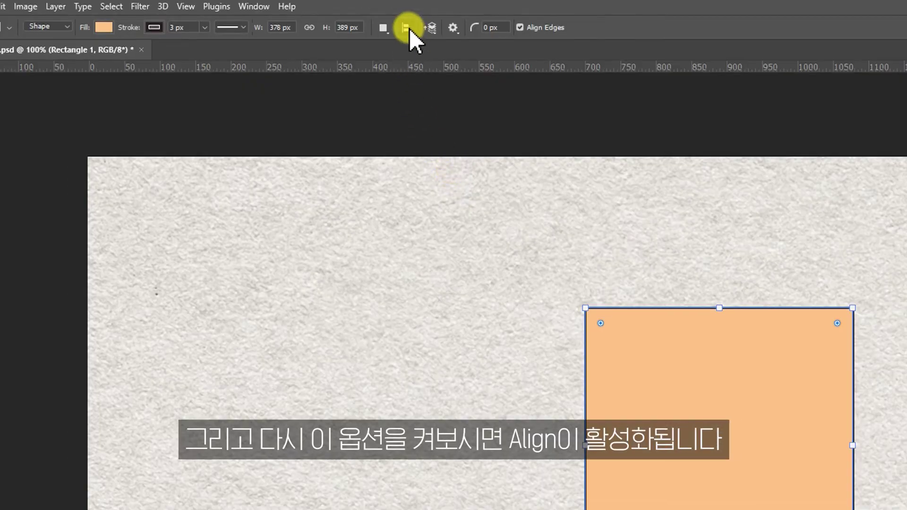
- Align the rectangle to the canvas's left edge, horizontal center and right edge, ending at the horizontal center
click(231, 14)
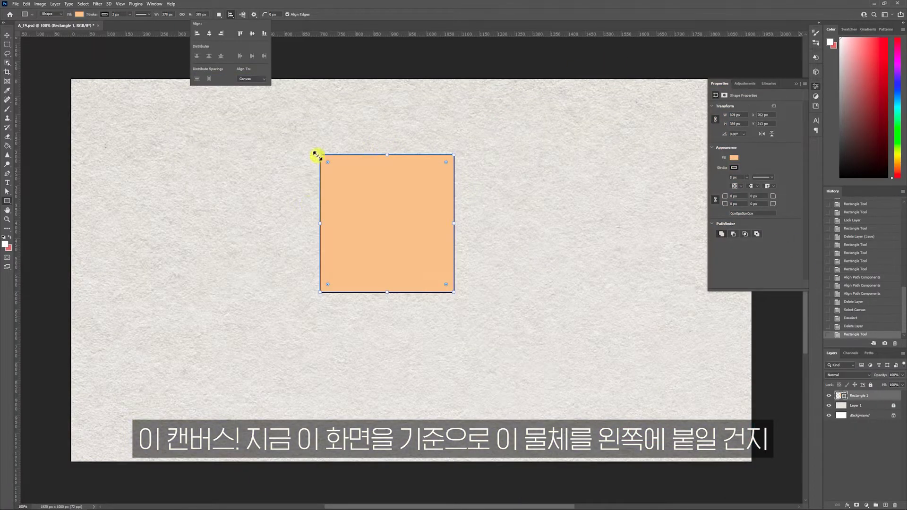
click(197, 33)
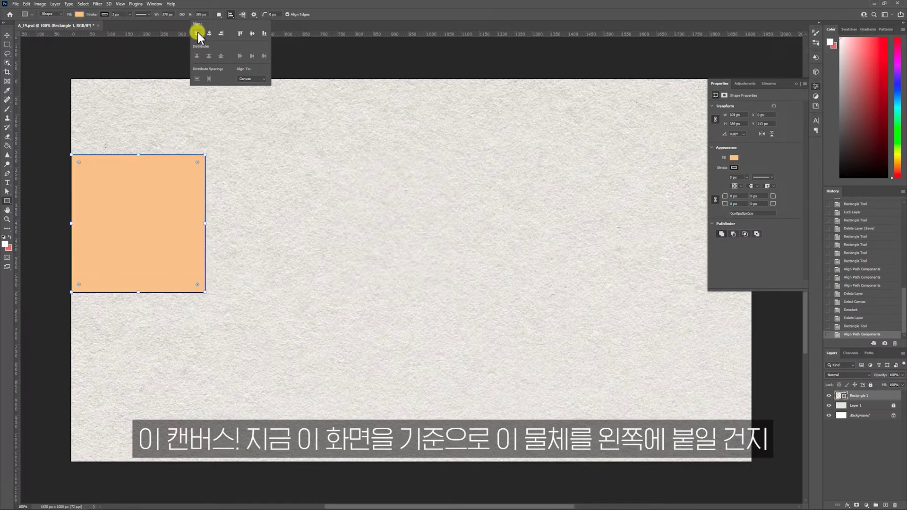
click(210, 32)
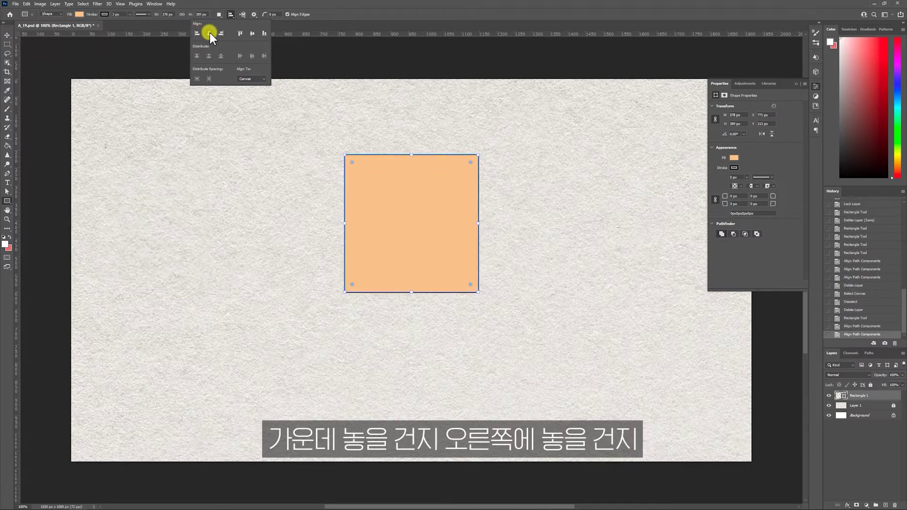
click(222, 33)
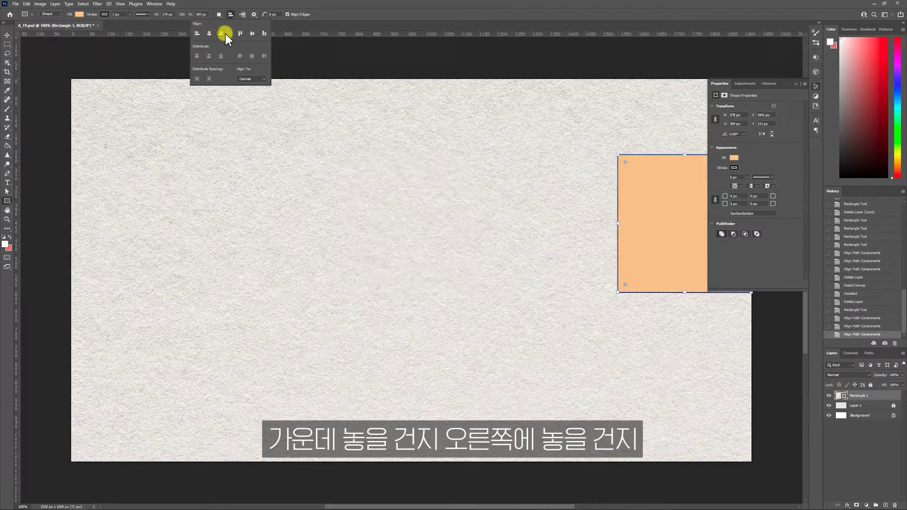
click(210, 32)
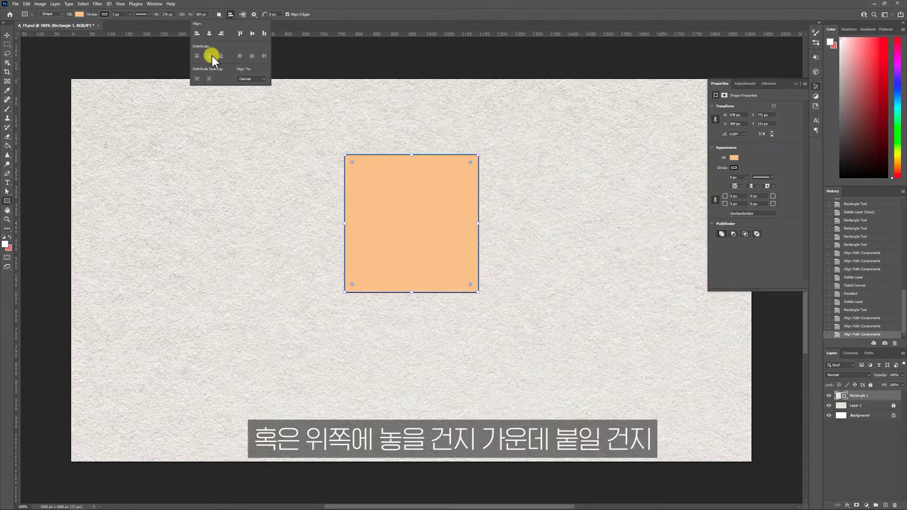
- Align the rectangle to the canvas's top edge, vertical center and bottom edge, ending centered both vertically and horizontally
click(241, 32)
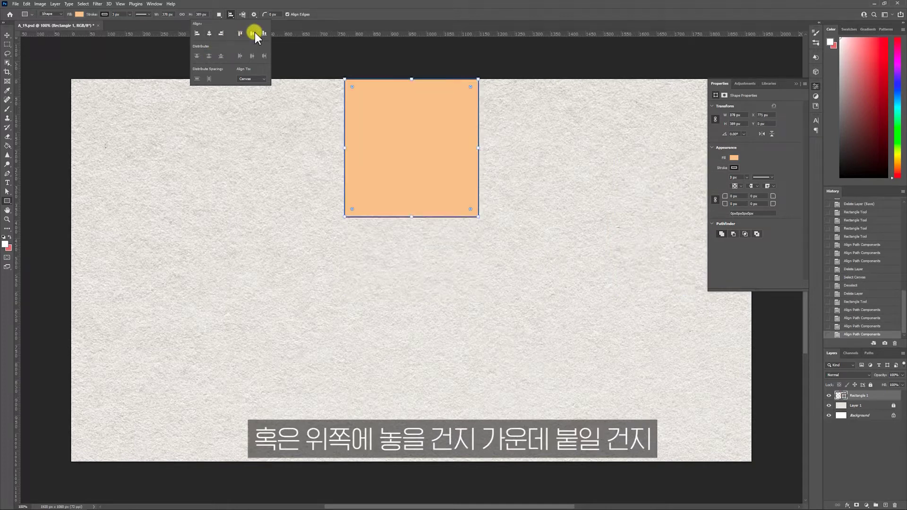
click(254, 32)
click(265, 33)
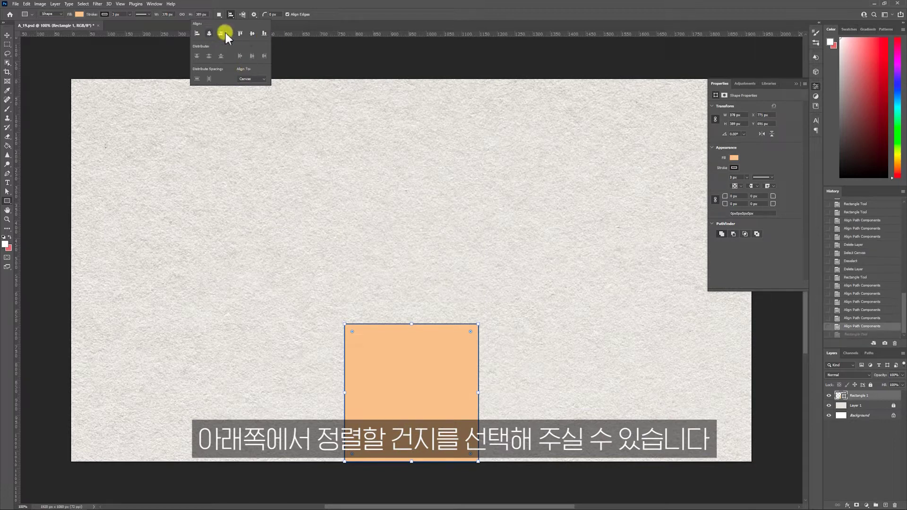
click(252, 32)
click(210, 33)
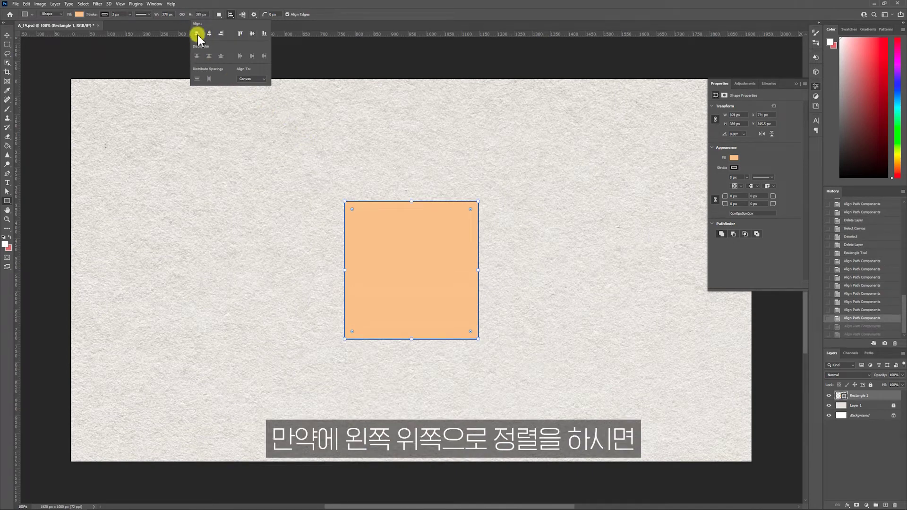
- Align the rectangle to the canvas's top-left corner, and center it again horizontally and vertically
click(197, 34)
click(240, 34)
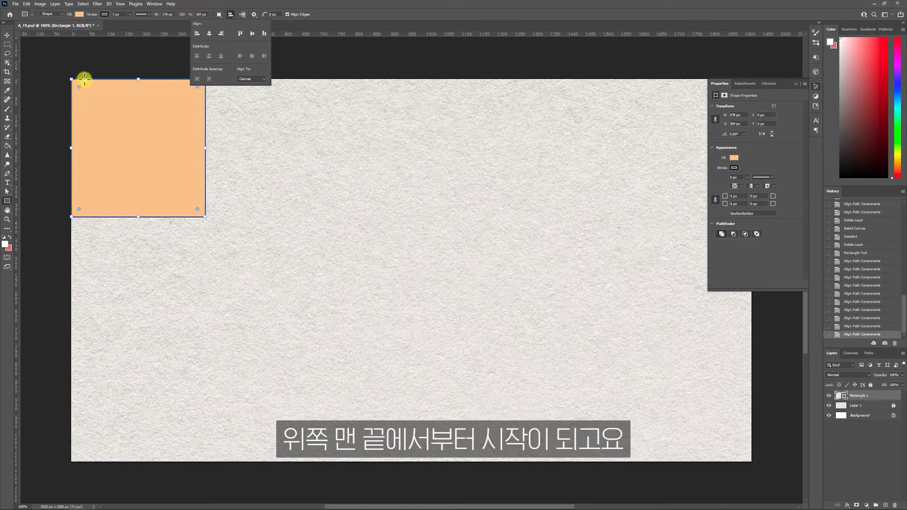
click(209, 33)
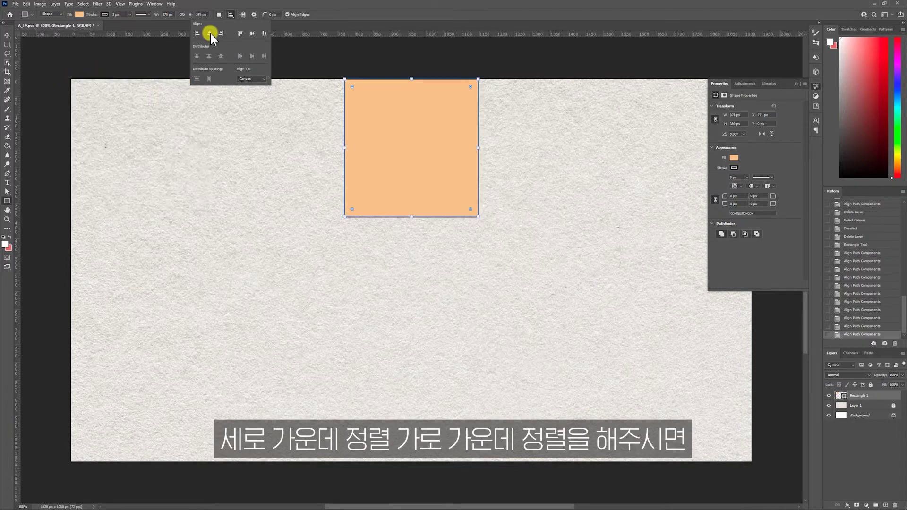
click(253, 34)
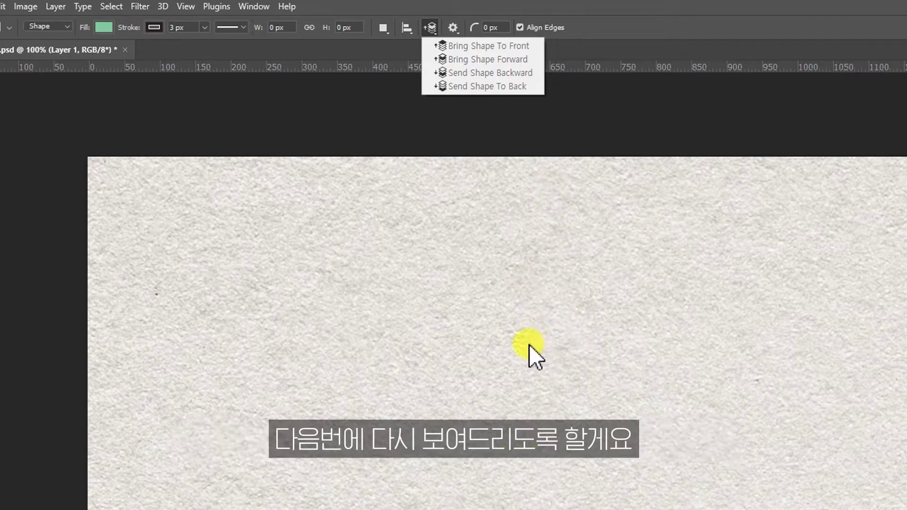
- Draw a green rectangle about 572 × 474 px in the upper middle of the canvas
click(524, 233)
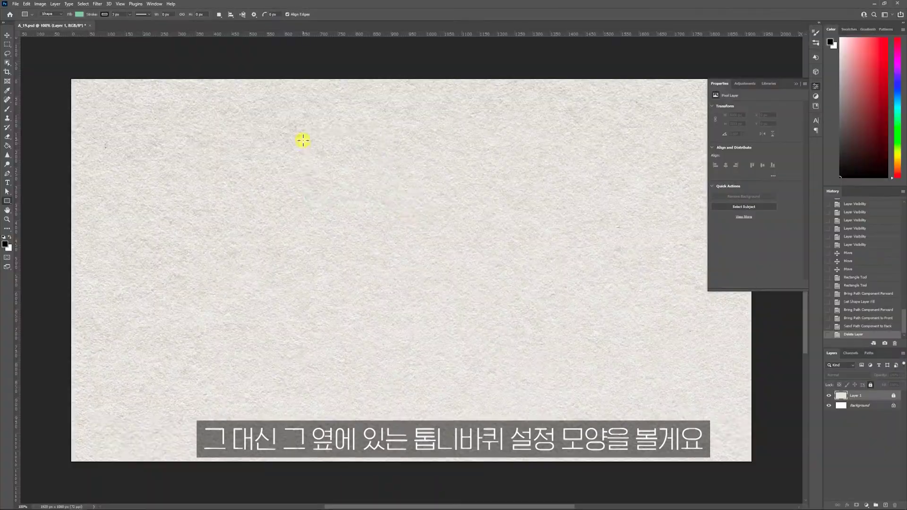
drag(554, 266, 814, 469)
drag(434, 235, 507, 301)
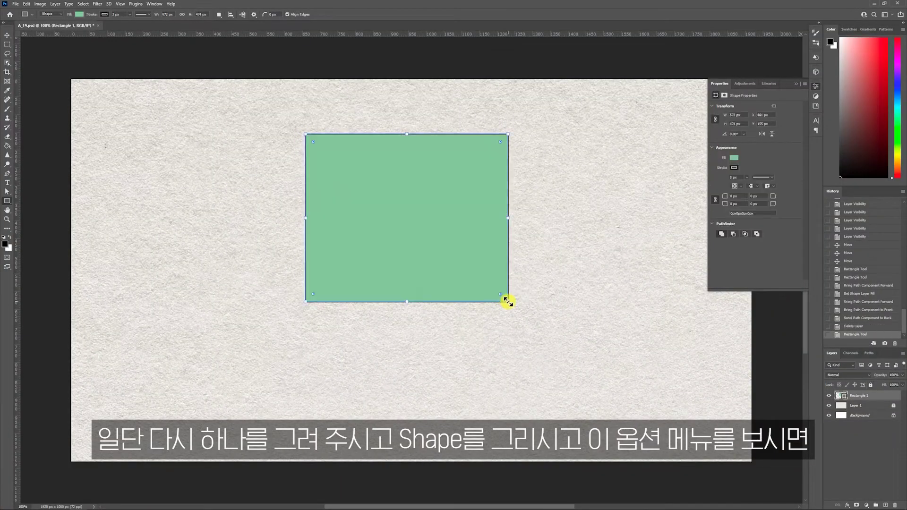
- Set the path outline thickness to 3 px in the Path Options
click(253, 15)
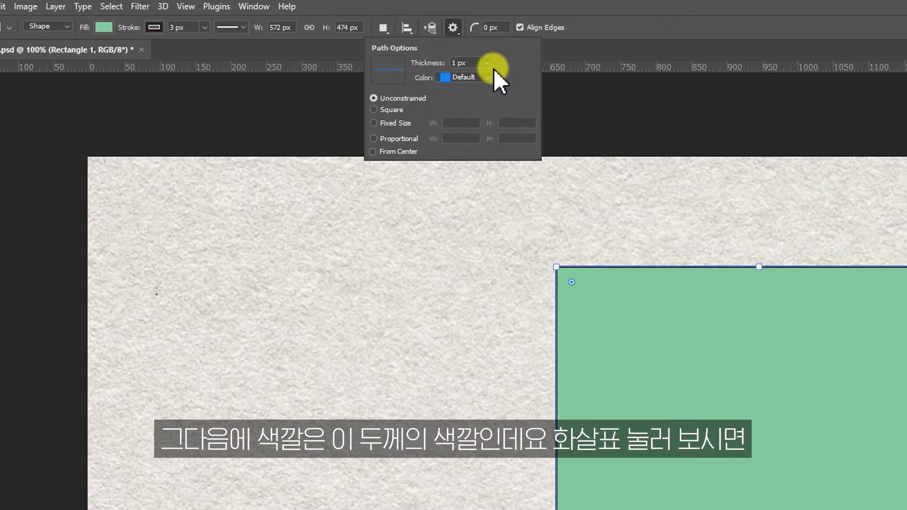
click(491, 67)
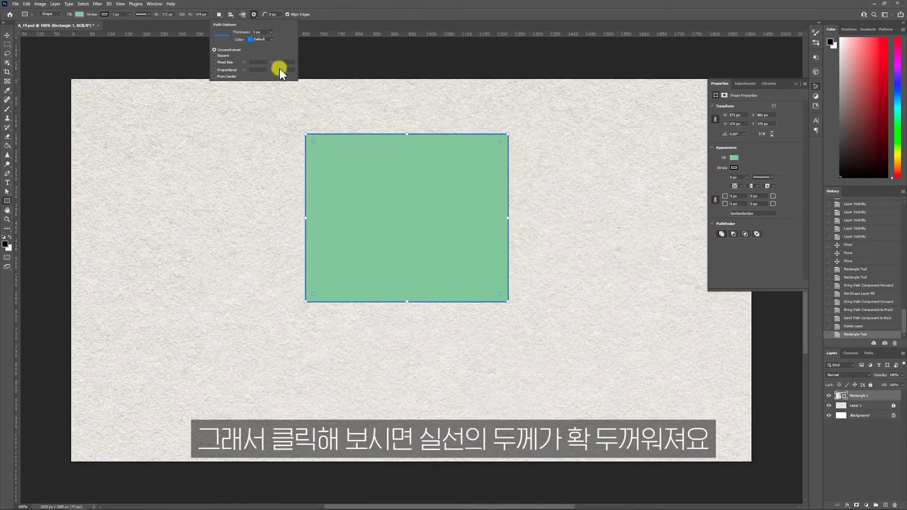
click(500, 138)
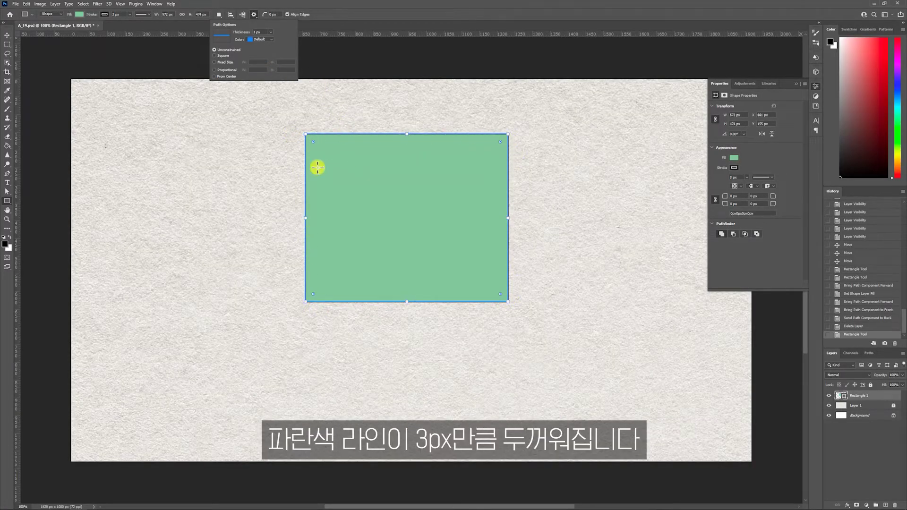
- Try Light Red and another preset as the path outline color, ending with Cyan
click(261, 39)
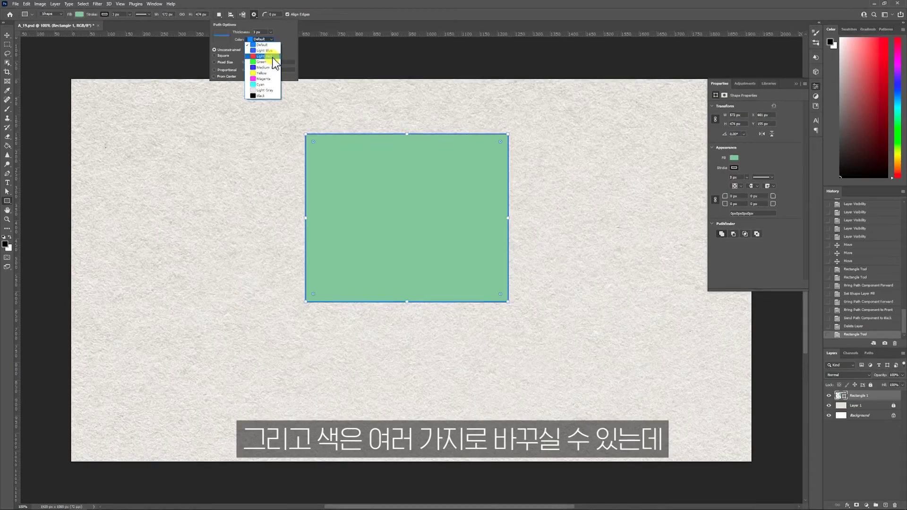
click(473, 111)
click(270, 38)
click(262, 76)
click(262, 39)
click(263, 86)
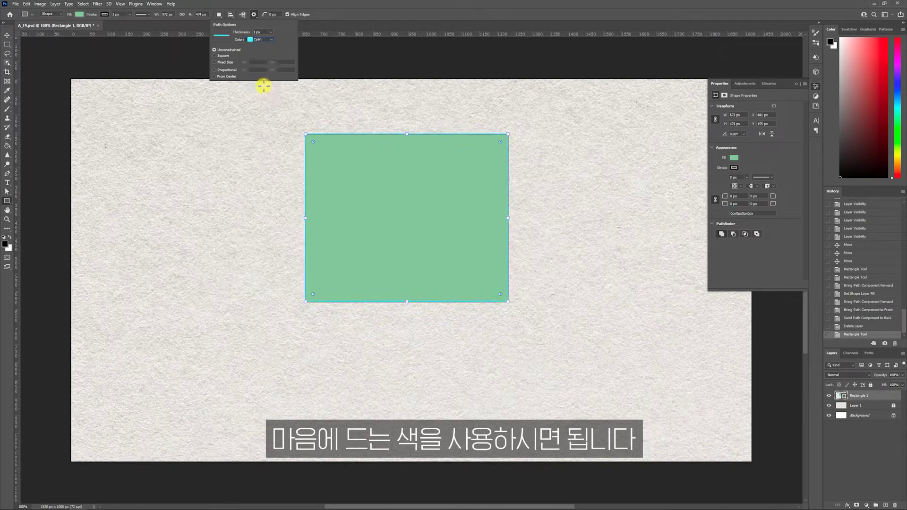
- Set the path outline color back to Default and its thickness to 1 px in the Path Options
click(269, 40)
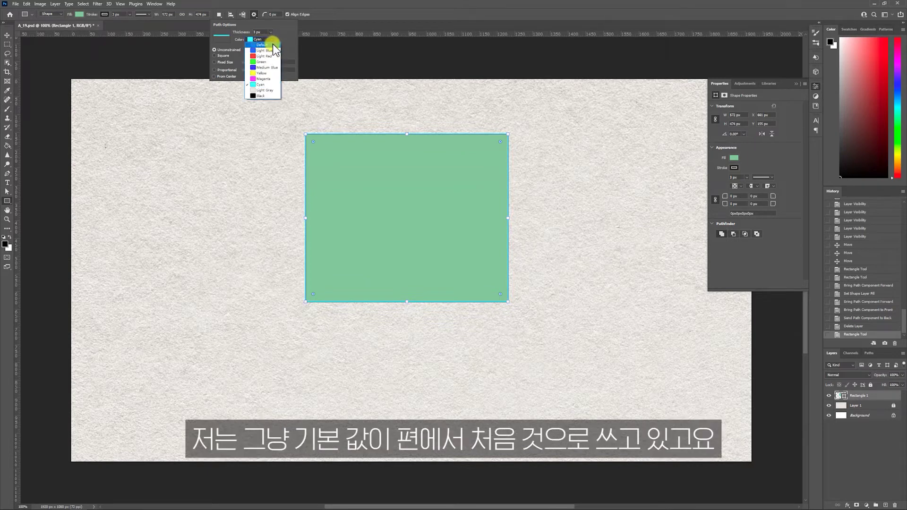
click(263, 44)
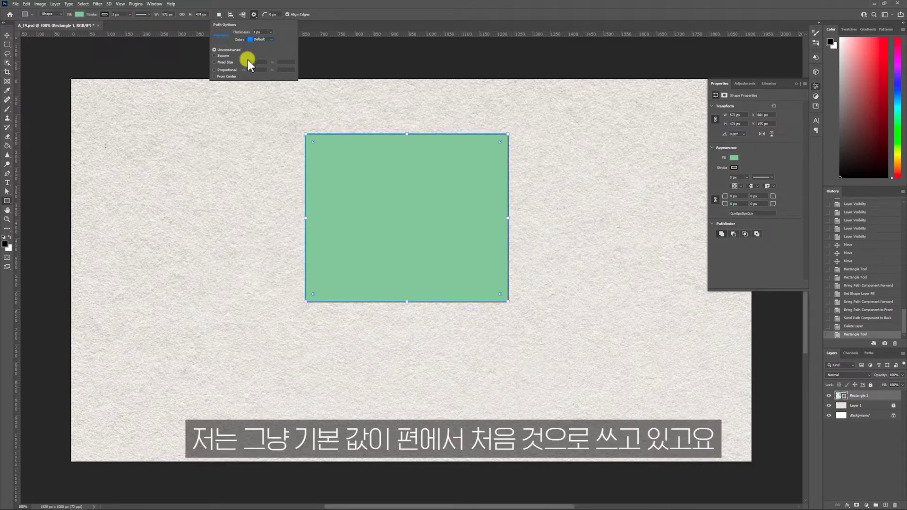
key(Escape)
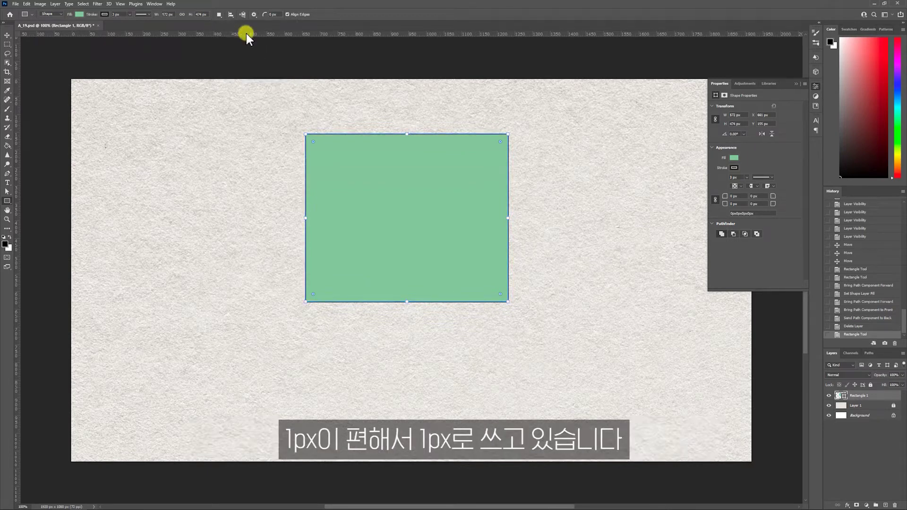
- Turn on From Center for new rectangles and delete the existing green rectangle
click(254, 14)
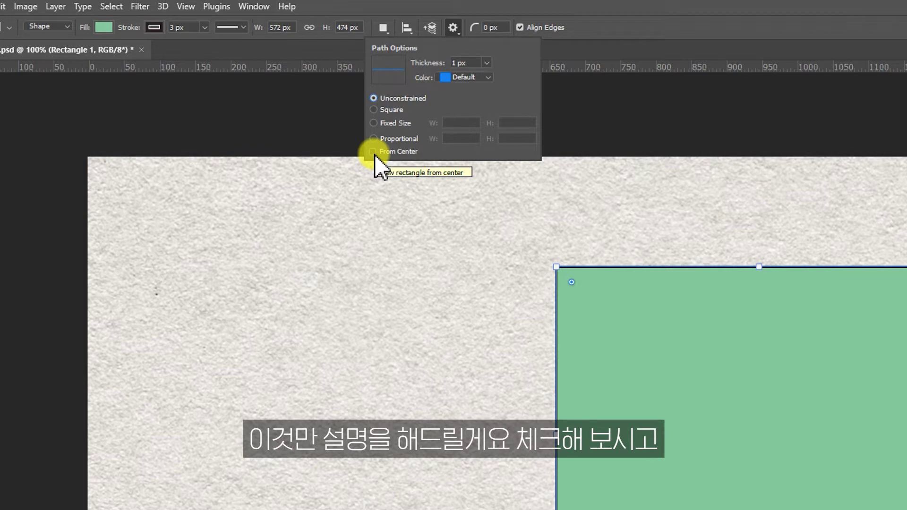
click(373, 151)
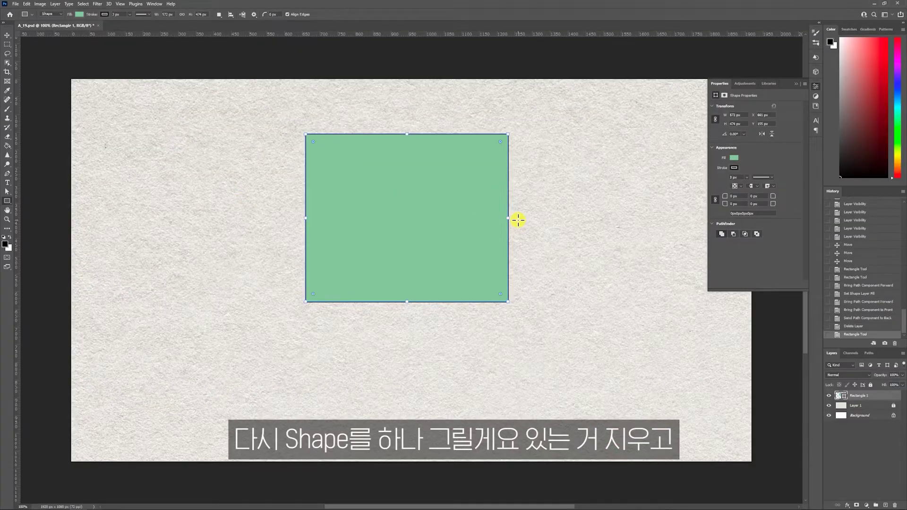
key(Delete)
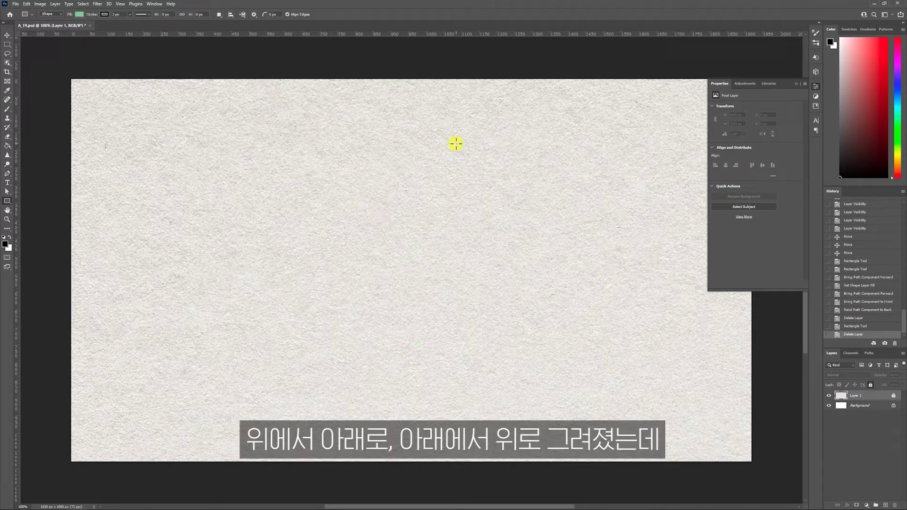
- Draw a trial rectangle outward from its center, and replace it with one about 293 × 284 px in the canvas's upper middle
click(254, 14)
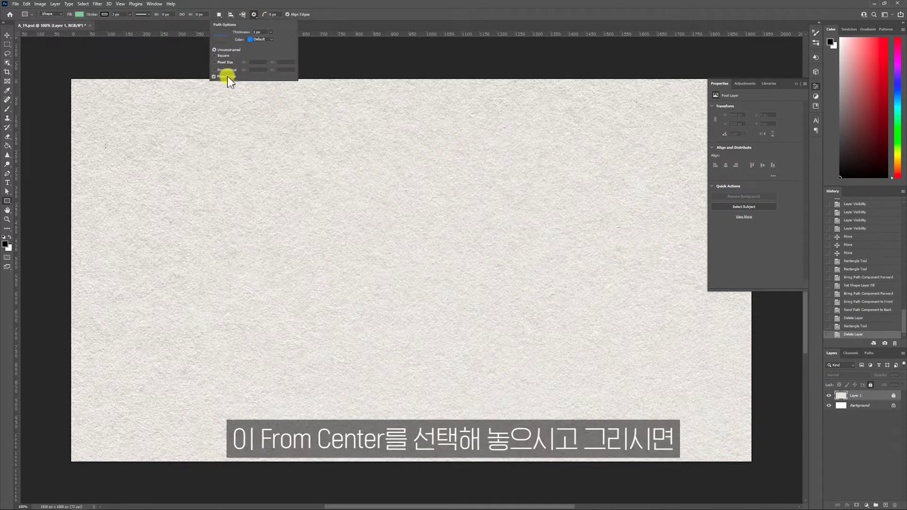
click(254, 15)
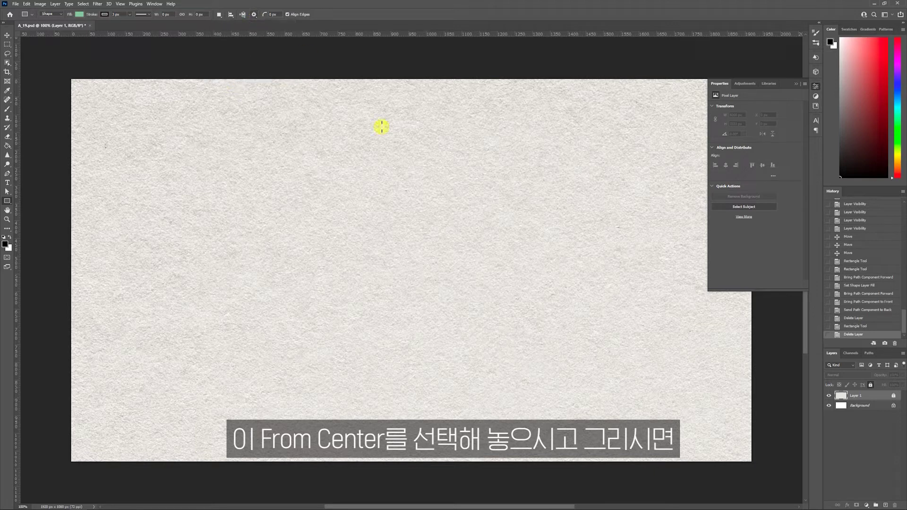
mouse_move(354, 169)
mouse_down()
mouse_move(367, 192)
mouse_move(391, 197)
mouse_move(403, 214)
mouse_move(376, 237)
mouse_move(349, 197)
mouse_move(304, 198)
mouse_move(297, 221)
mouse_up()
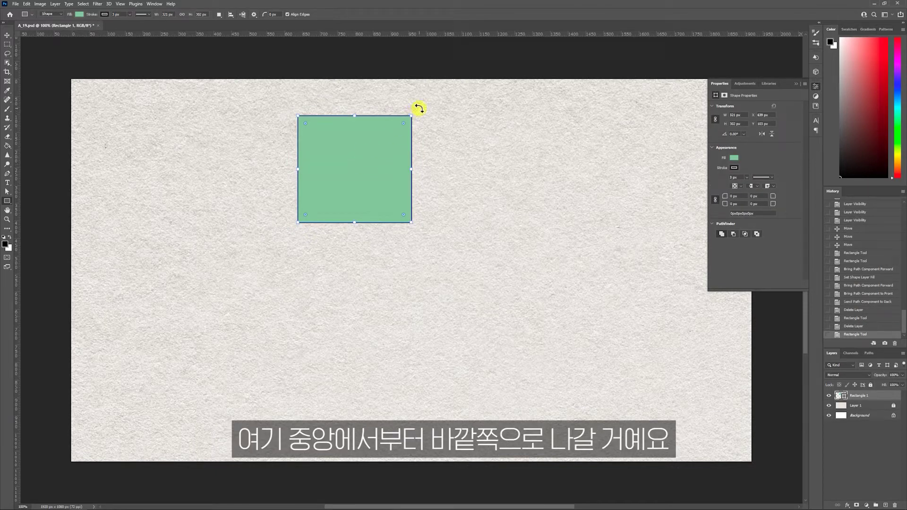
key(Delete)
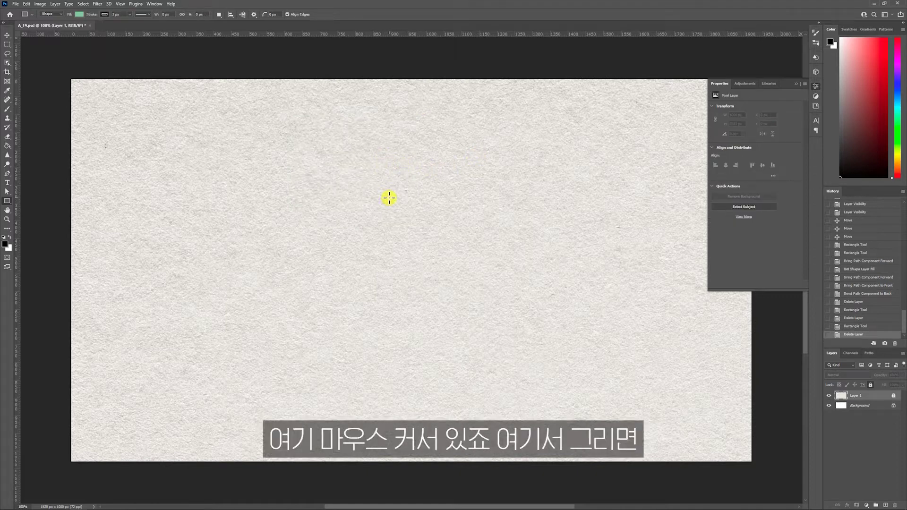
drag(389, 198, 440, 248)
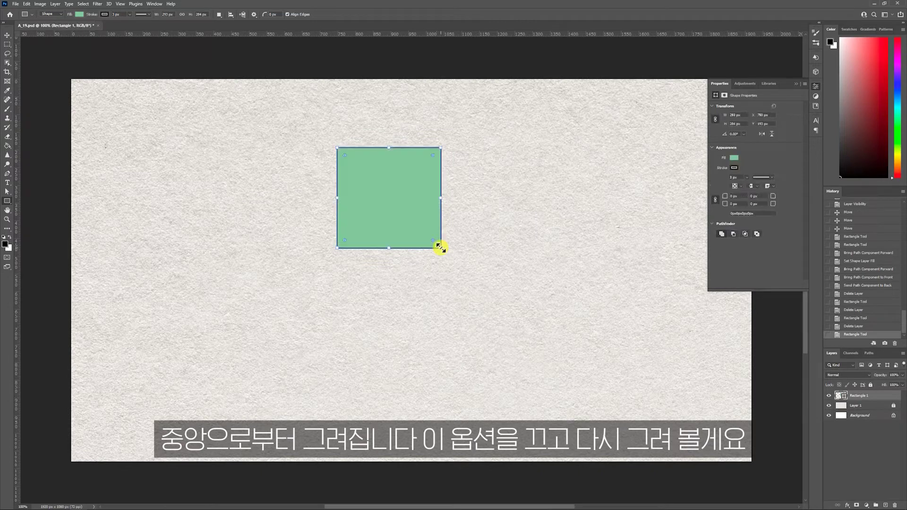
- Turn off From Center and draw a rectangle about 314 × 296 px from its corner, to the left of the existing one
click(253, 14)
click(226, 77)
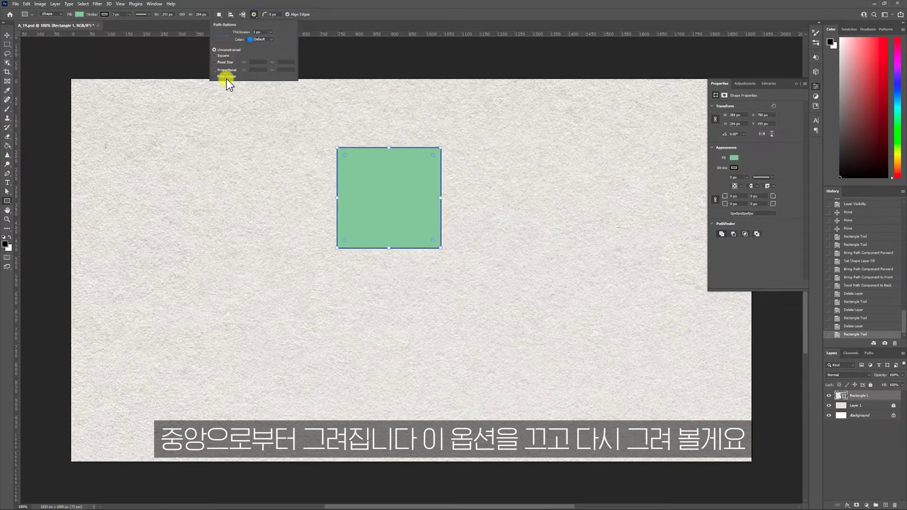
click(255, 15)
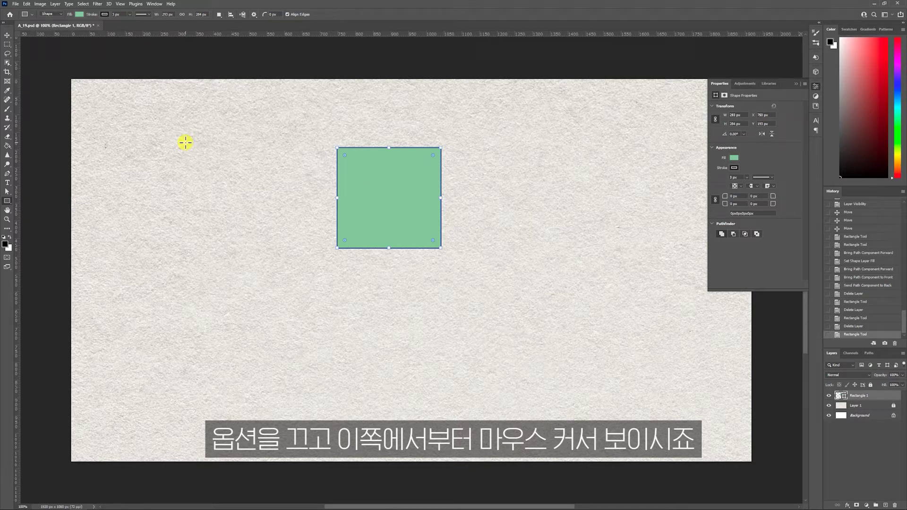
drag(185, 142, 296, 247)
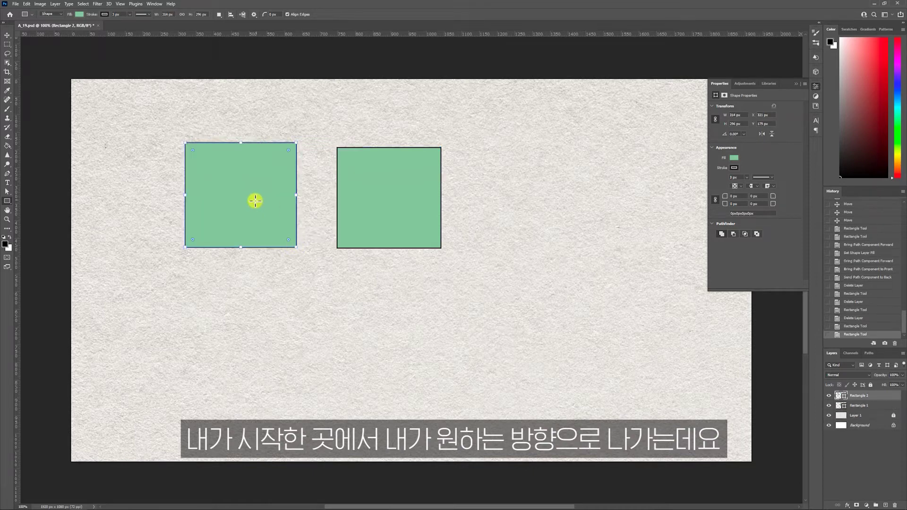
- Turn From Center back on and draw a rectangle about 207 × 198 px from its center, right of the other two
click(255, 15)
click(220, 76)
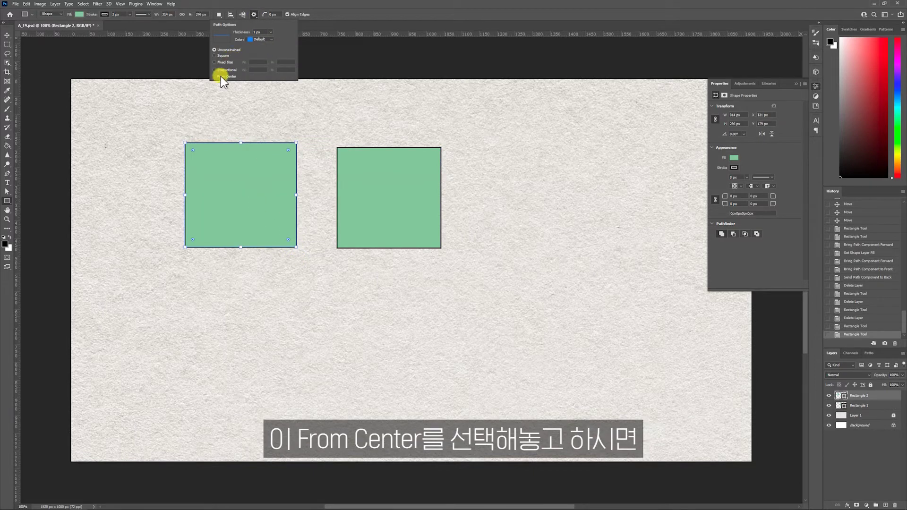
click(255, 15)
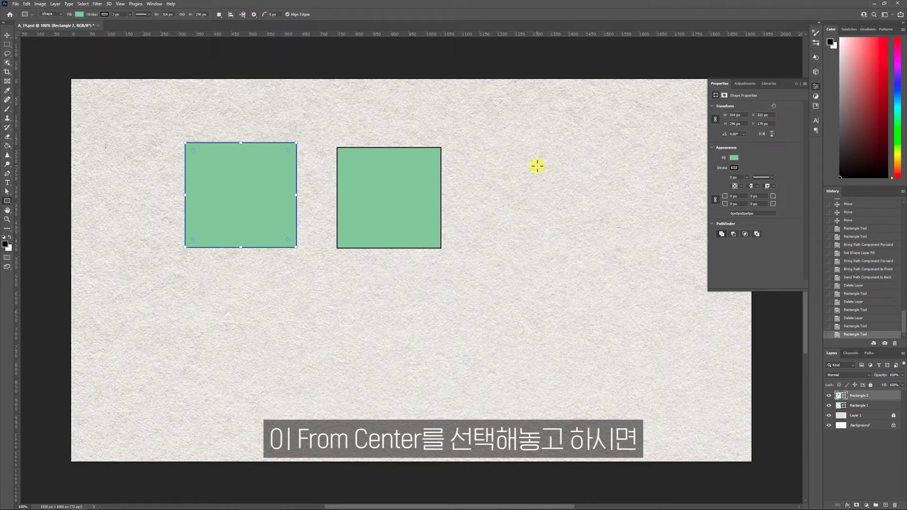
drag(537, 166, 573, 201)
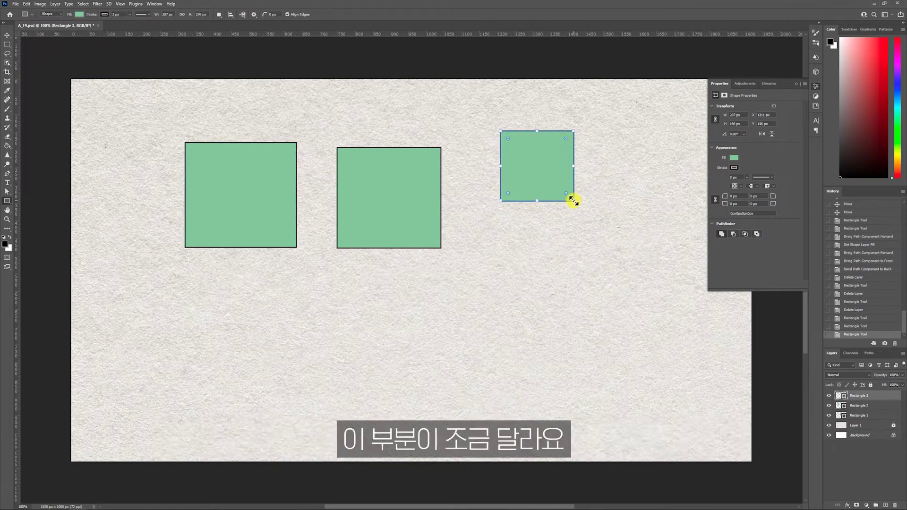
- With From Center off, replace the green rectangles with a purple square-cornered one about 362 × 317 px in the canvas's upper left
click(254, 15)
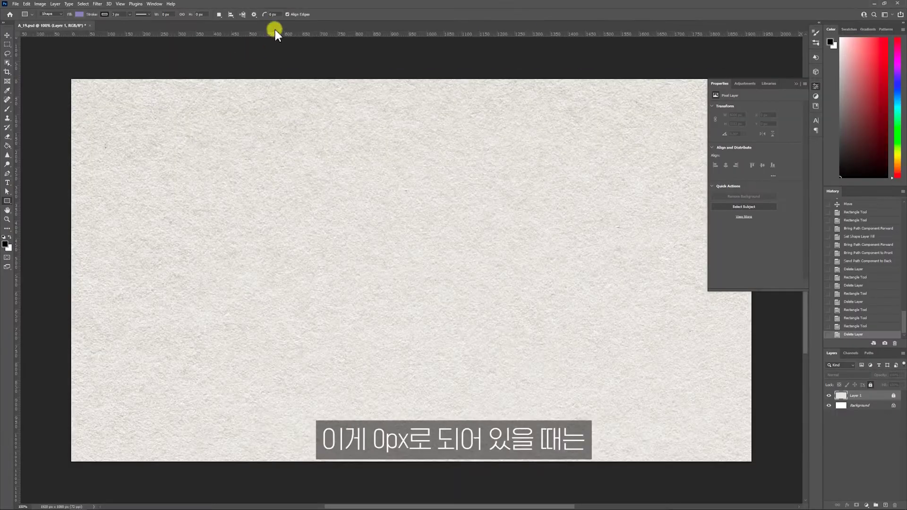
drag(150, 122, 279, 235)
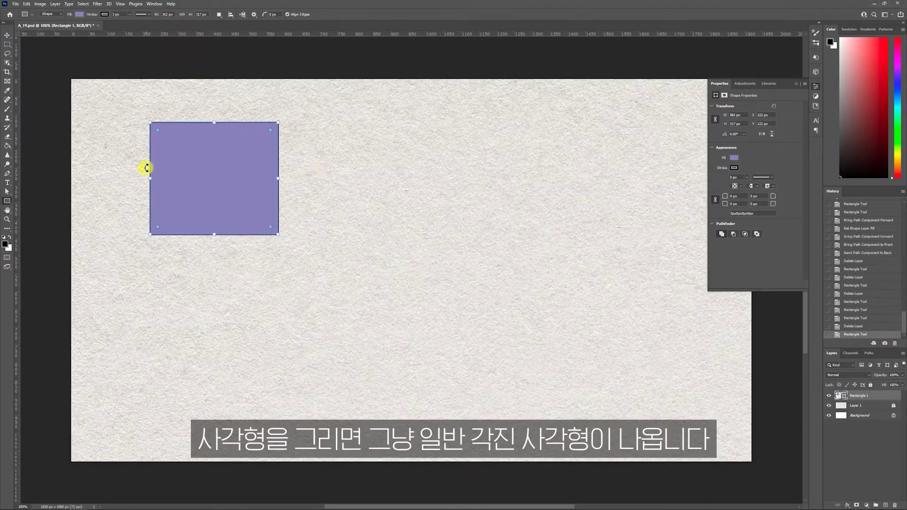
- Set the corner radius to 30 px and draw a rounded purple rectangle about 377 × 332 px beside the square-cornered one
click(263, 16)
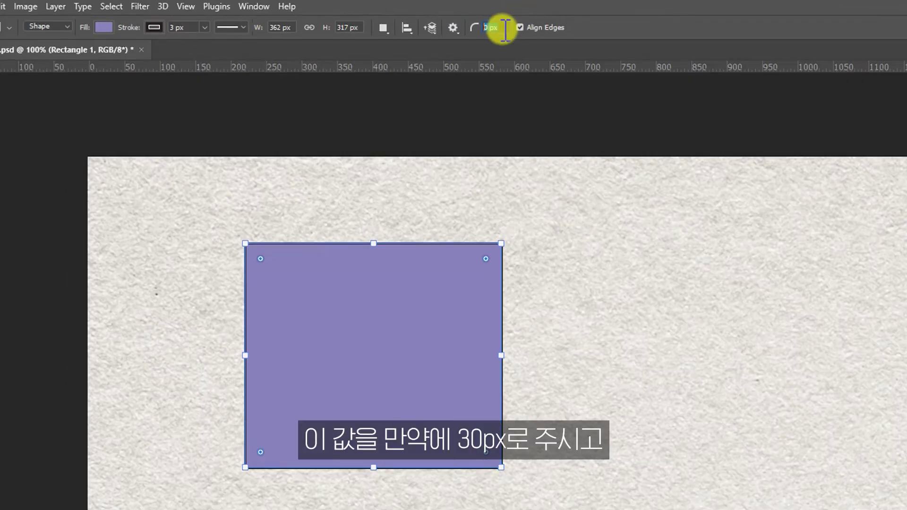
text(30)
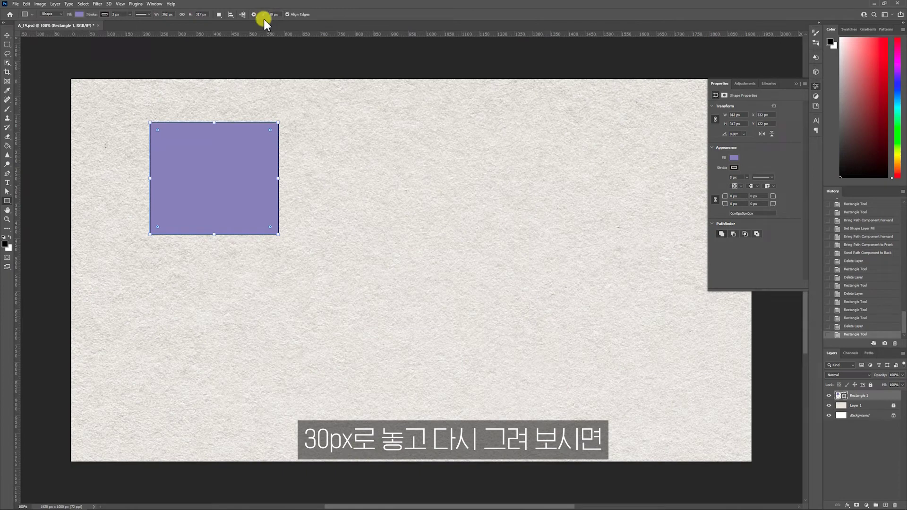
drag(369, 118, 503, 236)
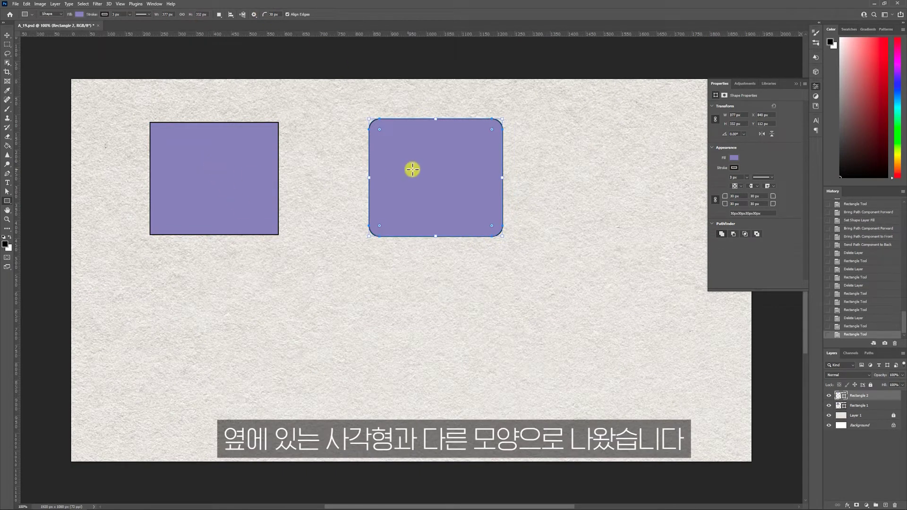
key(v)
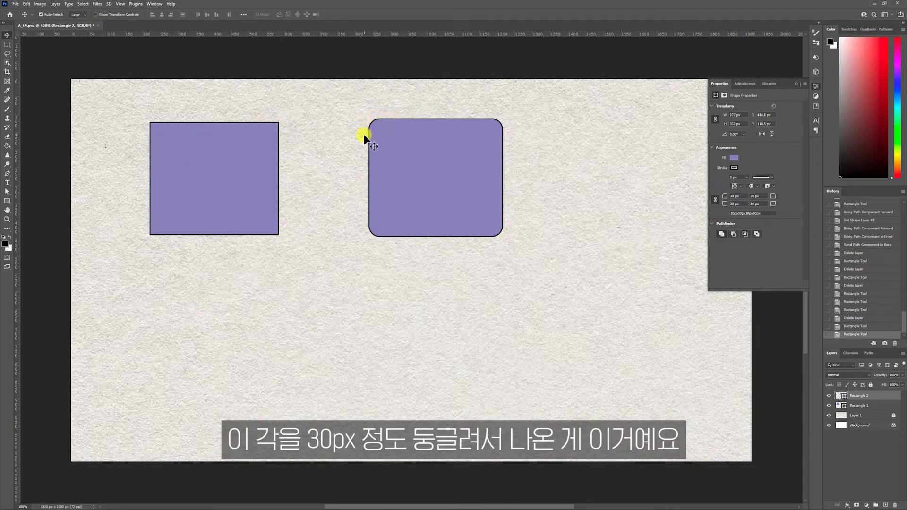
key(u)
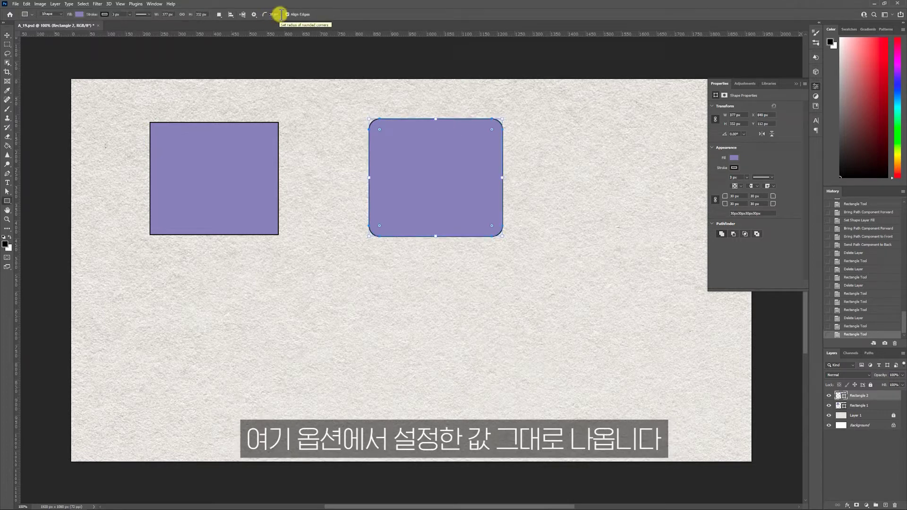
- Set the corner radius for new rectangles to 0 px
click(274, 15)
text(0)
key(Return)
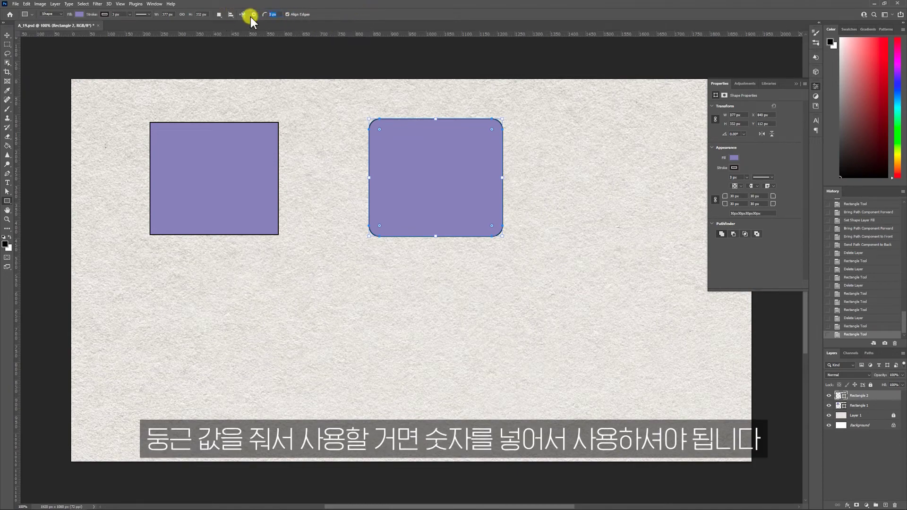
- Set the corner radius to 100 px and draw two more purple rectangles, one at the canvas's upper right and one at its lower left
text(100)
key(Return)
drag(540, 128, 634, 223)
drag(180, 246, 277, 339)
- Lower the corner radius and draw two more purple rectangles in the lower middle of the canvas
drag(259, 14, 236, 14)
drag(324, 262, 408, 356)
drag(463, 261, 600, 379)
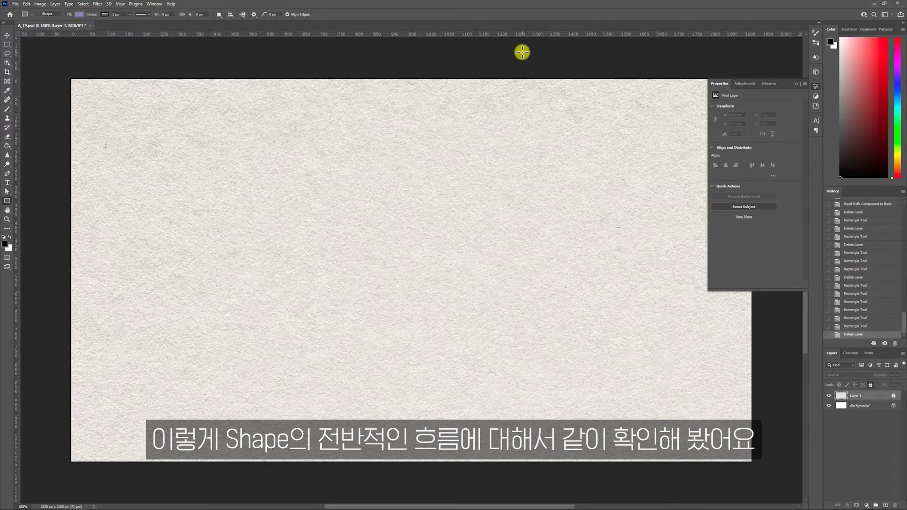
- Draw a purple rectangle about 475 × 461 px on the cleared canvas and review its fill, stroke, path operation, alignment and path options
drag(266, 119, 434, 283)
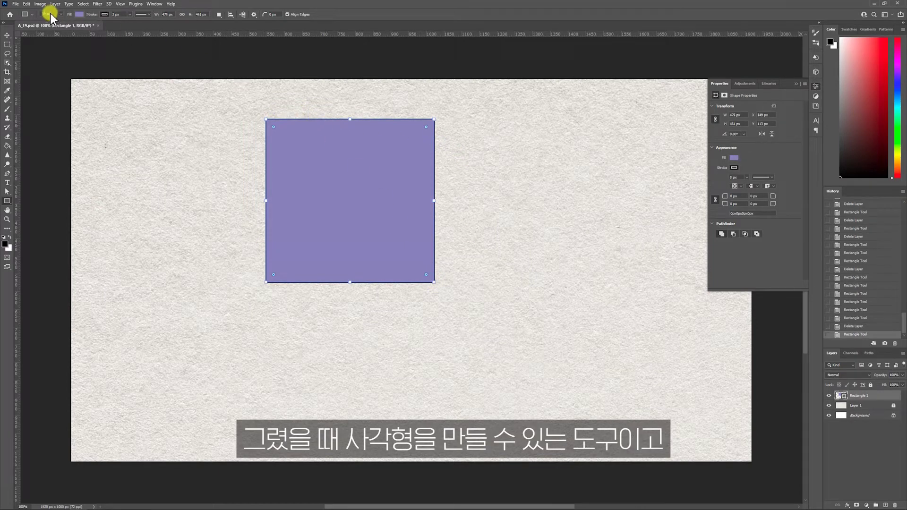
click(80, 14)
click(106, 15)
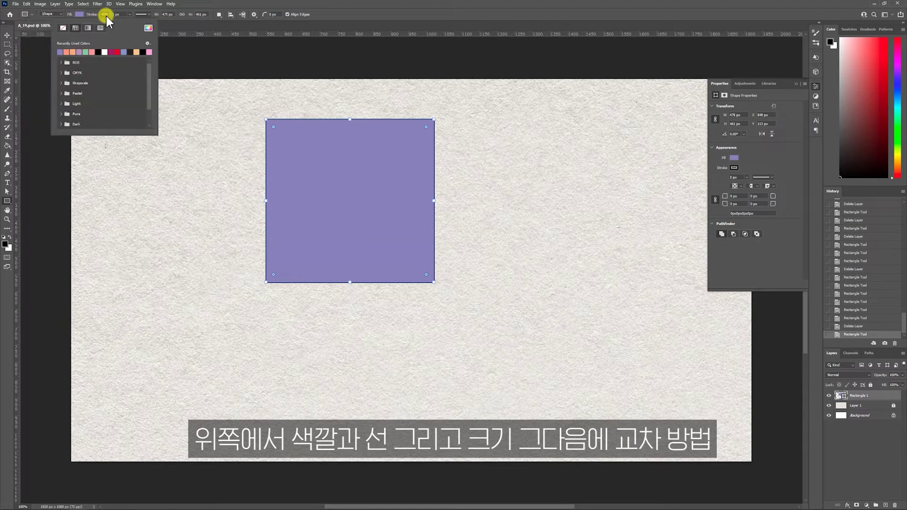
click(178, 9)
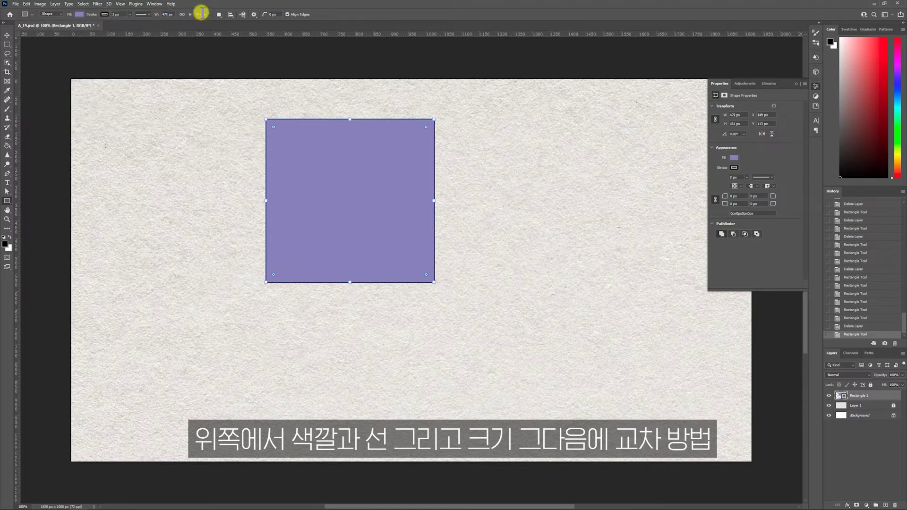
click(219, 15)
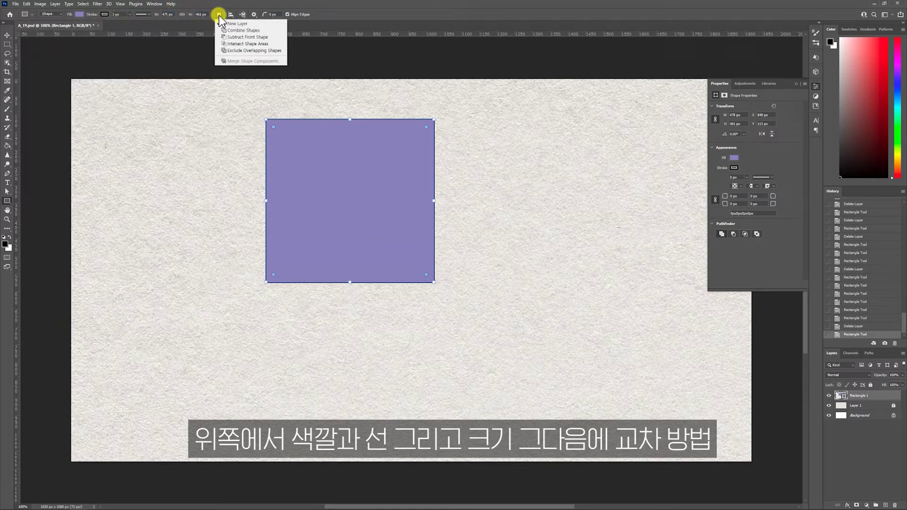
click(235, 15)
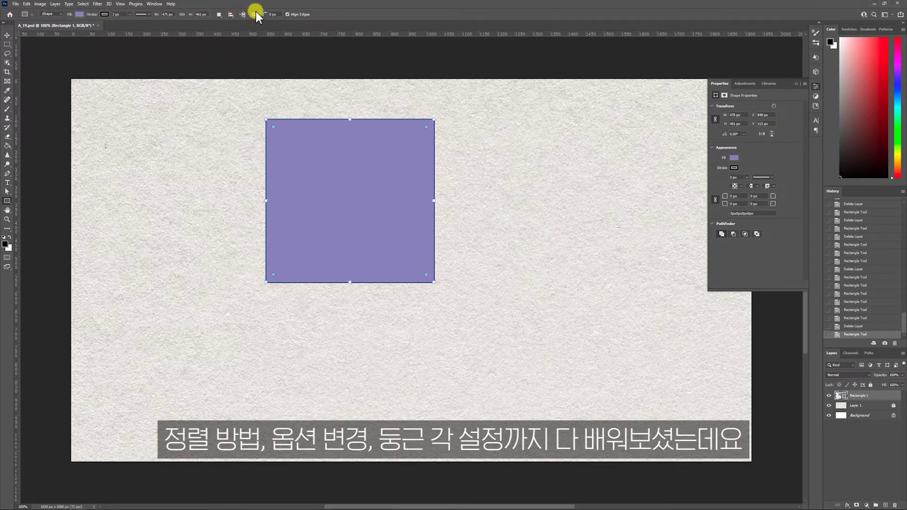
click(255, 14)
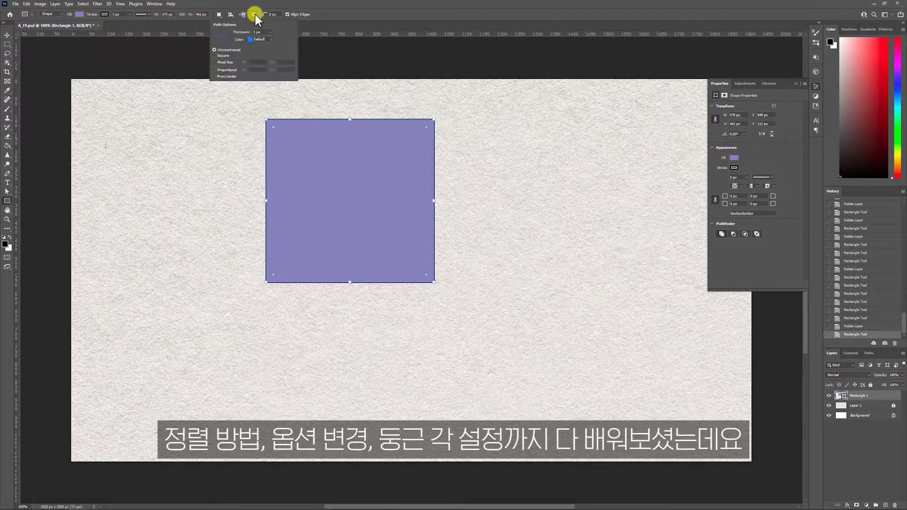
click(282, 15)
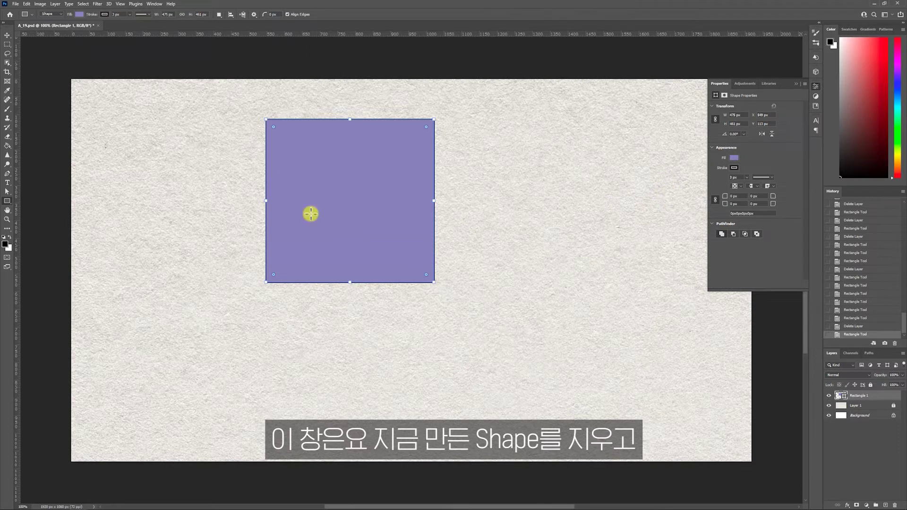
- Delete the purple rectangle and collapse the Properties panel
key(ctrl+z)
key(Delete)
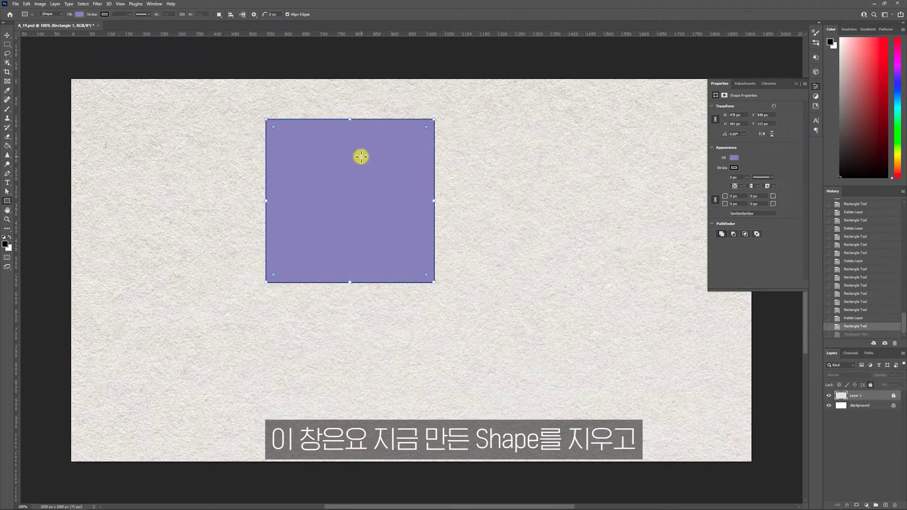
click(796, 83)
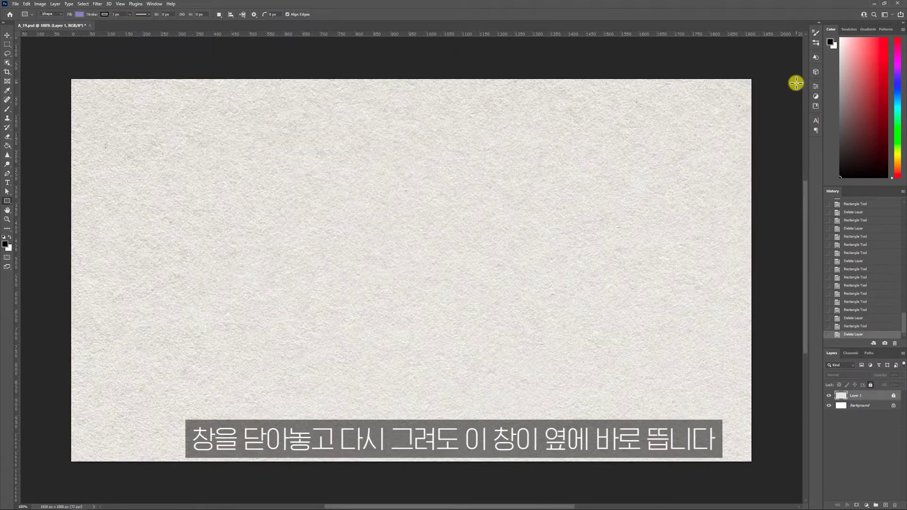
- Draw a purple rectangle about 580 × 485 px in the upper middle of the canvas and set its width to 500 px
drag(281, 132, 486, 303)
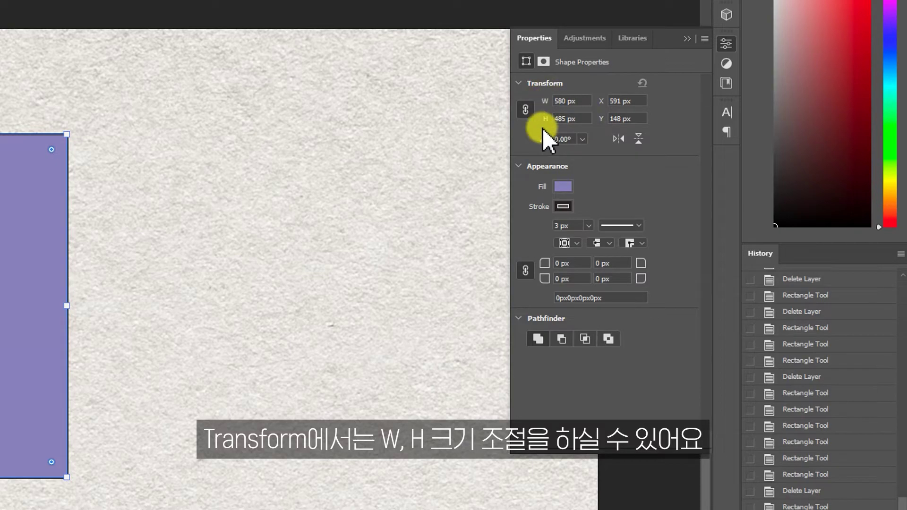
click(584, 101)
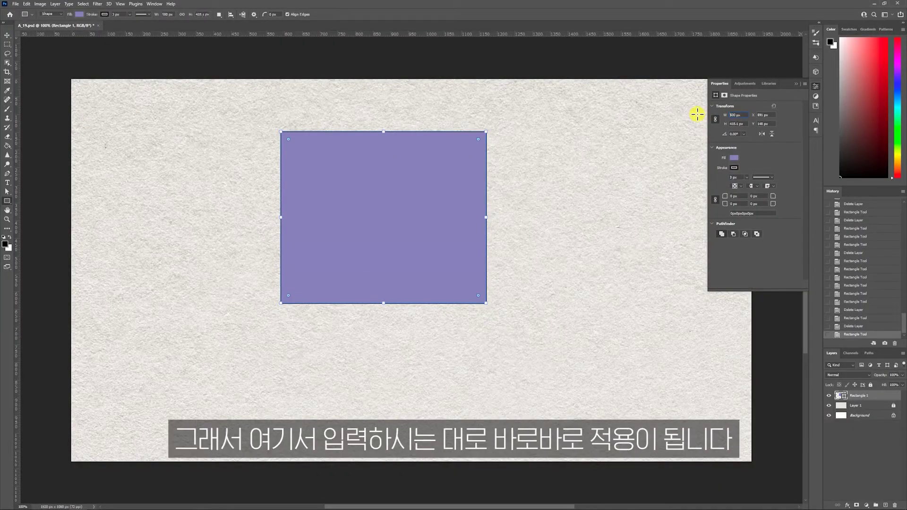
text(500)
key(Return)
- Set the purple rectangle's height to 300 px with its proportions linked
click(742, 123)
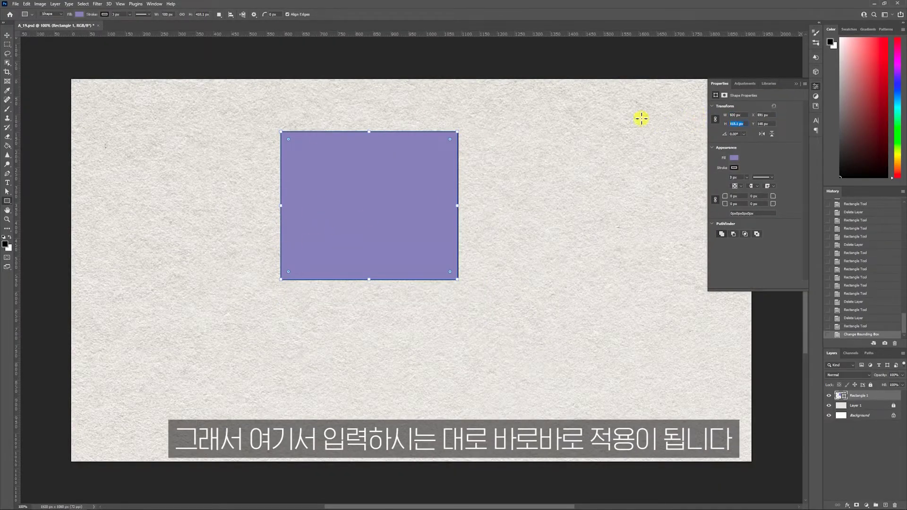
text(300)
key(Return)
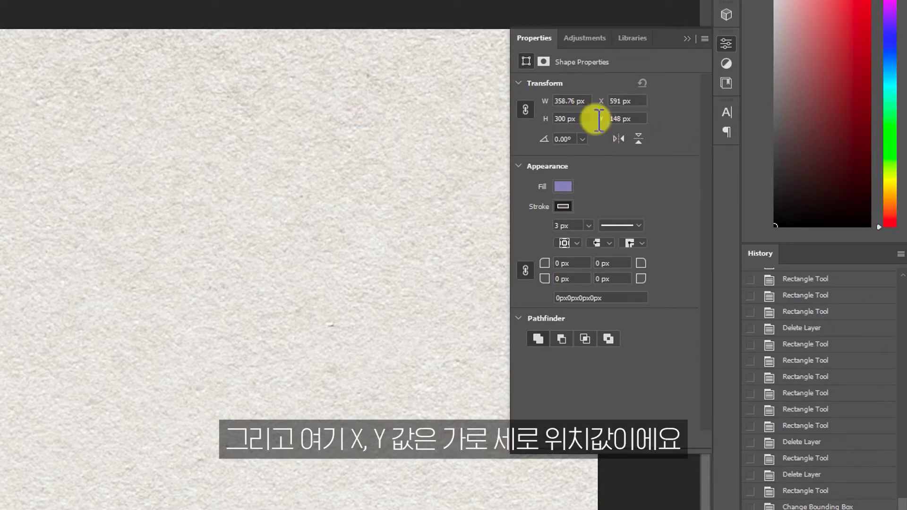
- Set the rectangle's X position to 0 px to align it with the canvas's left edge, and to 100 px after that
click(633, 101)
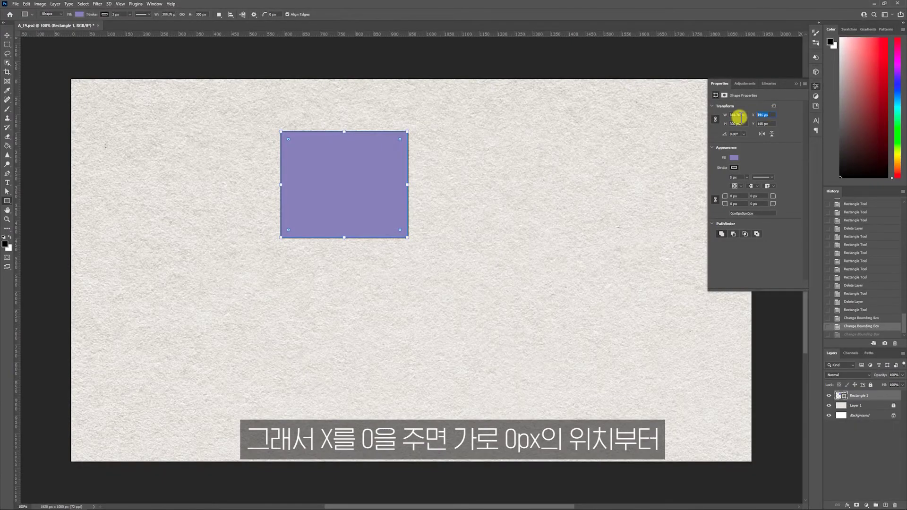
text(0)
key(Return)
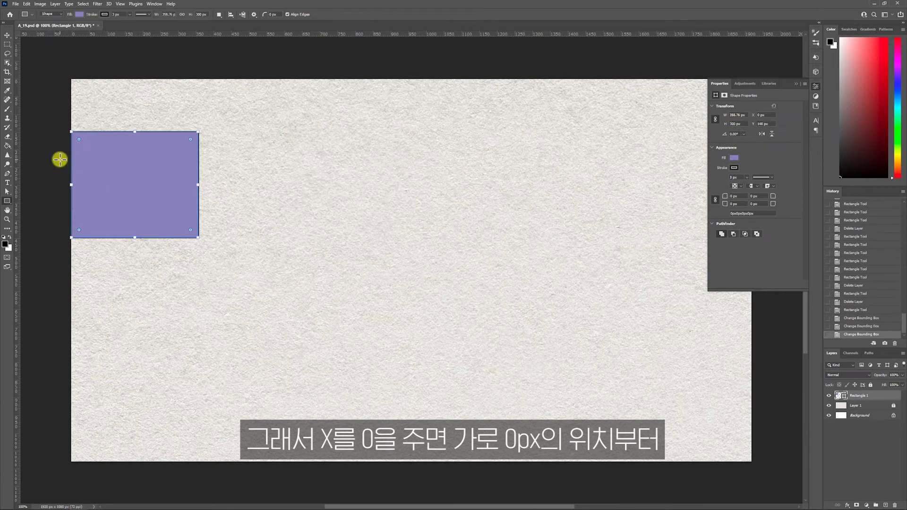
text(100)
click(717, 125)
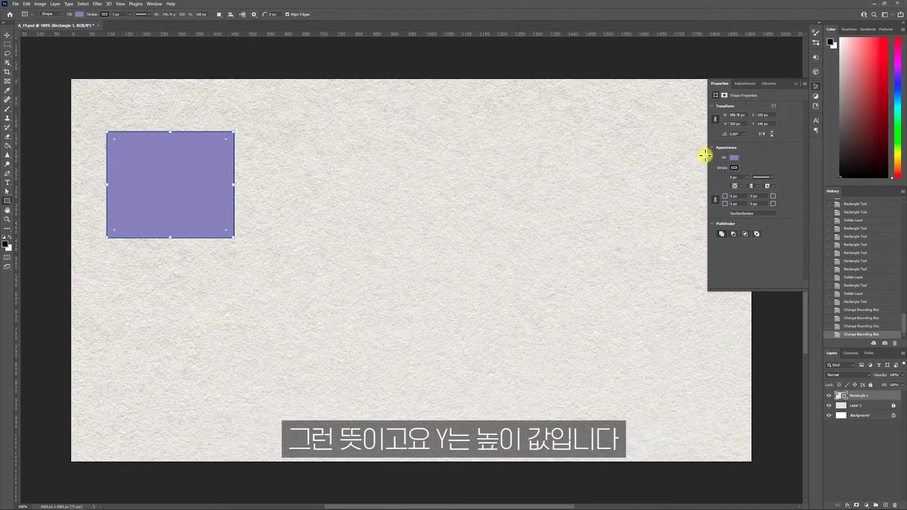
- Set the rectangle's Y position to 0 px to align it with the canvas's top edge, and to 100 px after that
drag(769, 123, 705, 122)
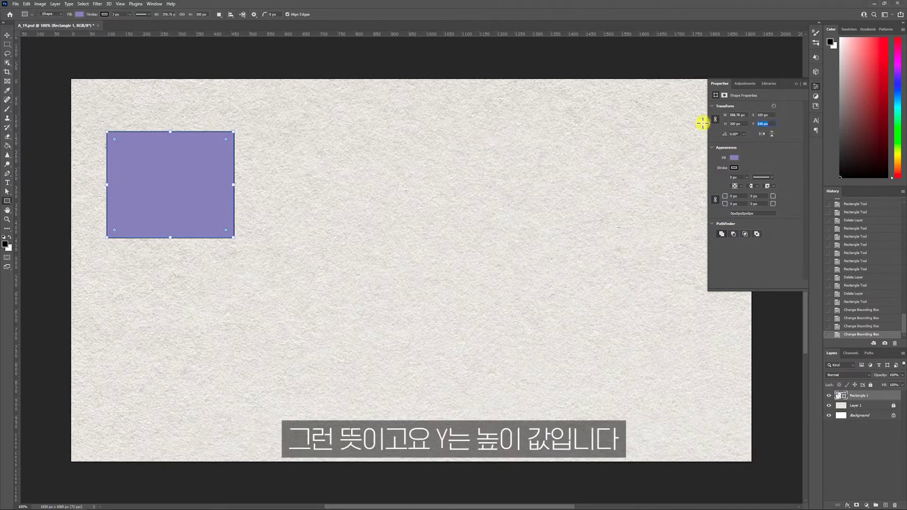
text(0)
key(Return)
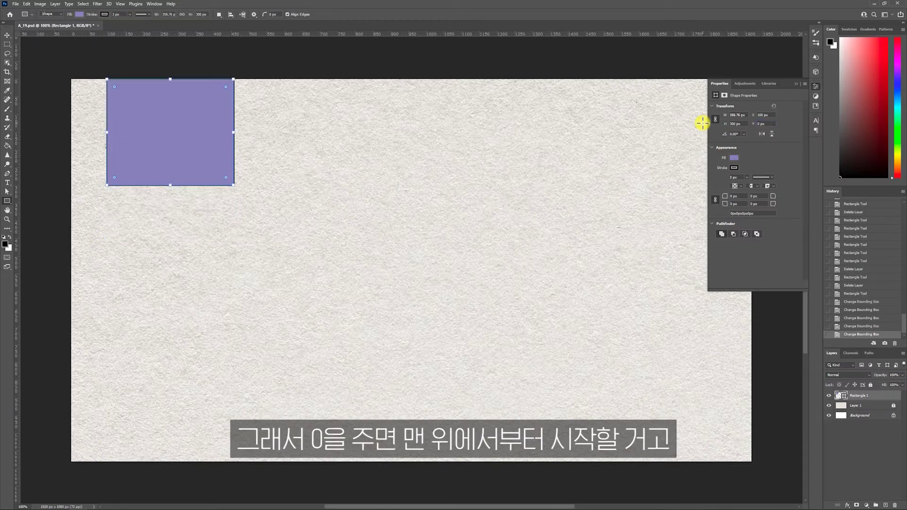
click(766, 123)
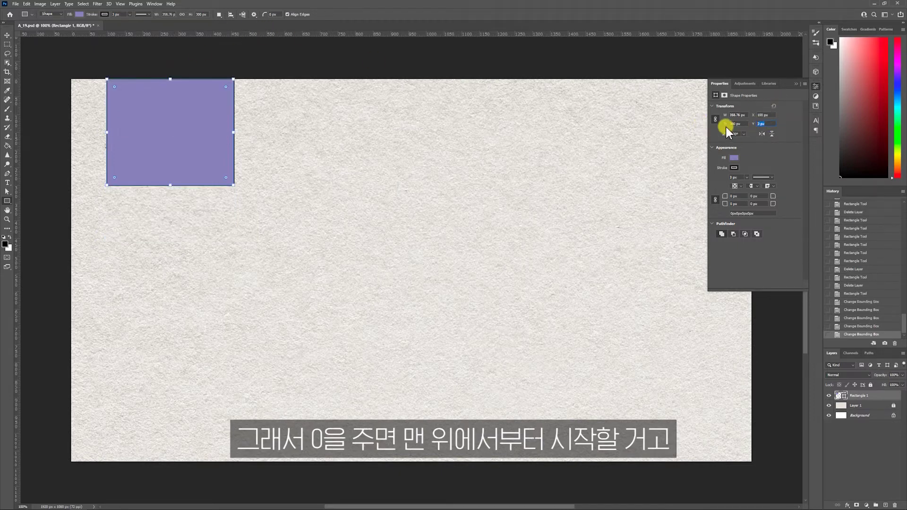
text(100)
key(Return)
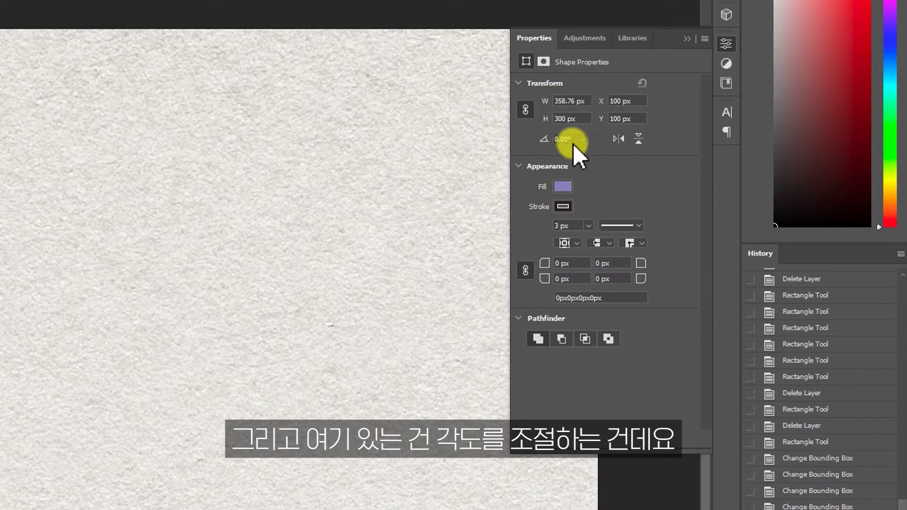
- Rotate the rectangle with its angle setting, straighten it and move it to the upper middle of the canvas
click(567, 139)
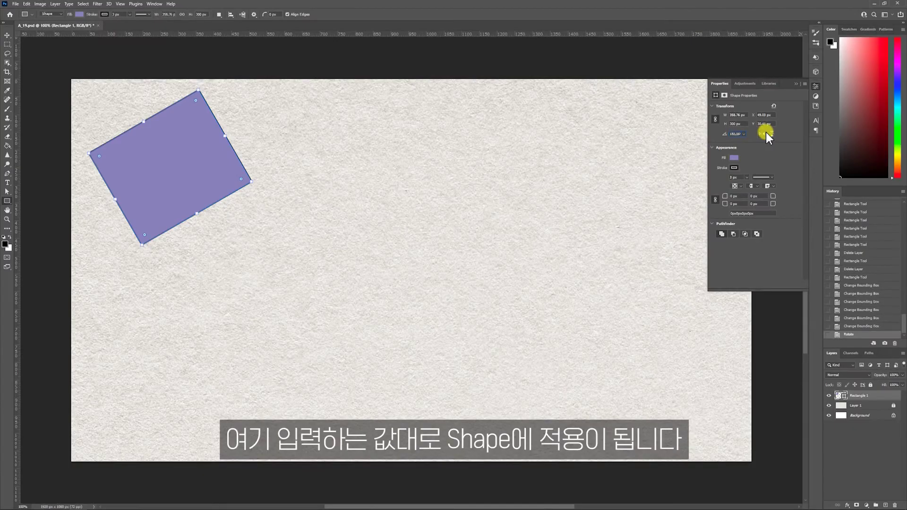
key(Return)
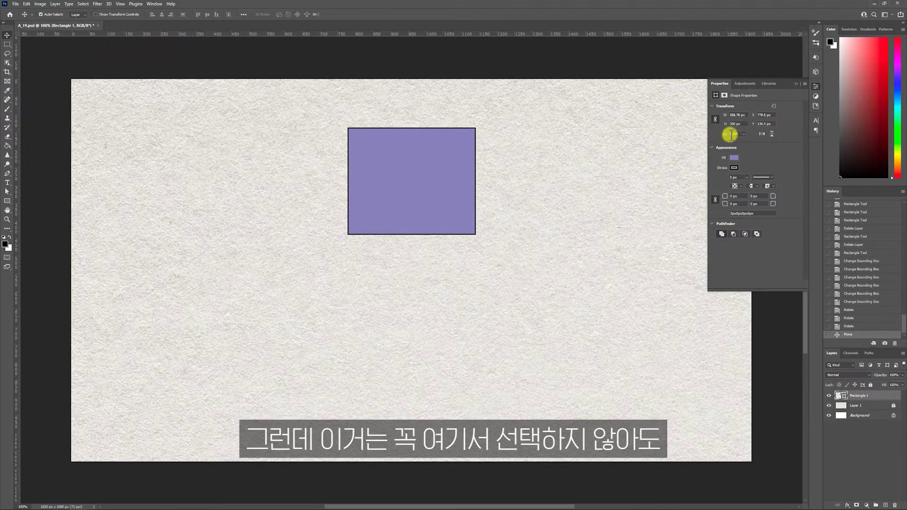
- Rotate the rectangle freehand from outside its corners several times and reset its angle to 0°
key(u)
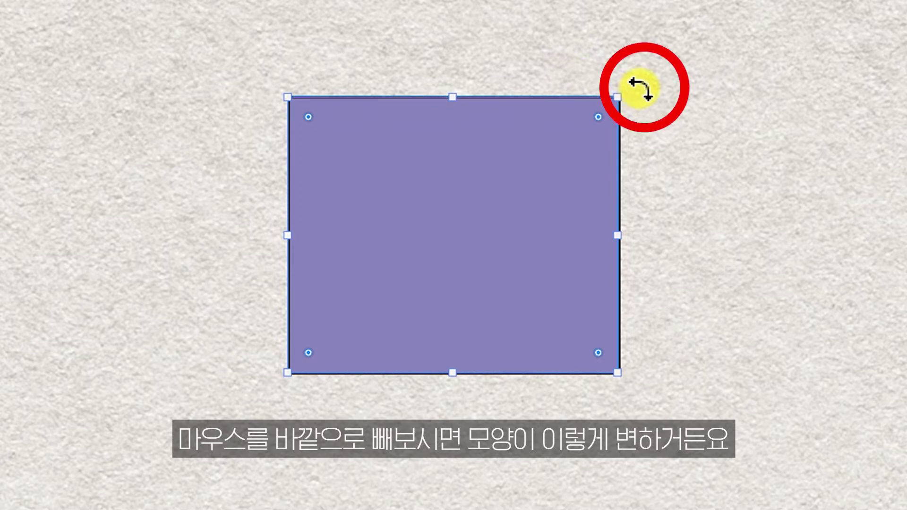
drag(641, 89, 648, 72)
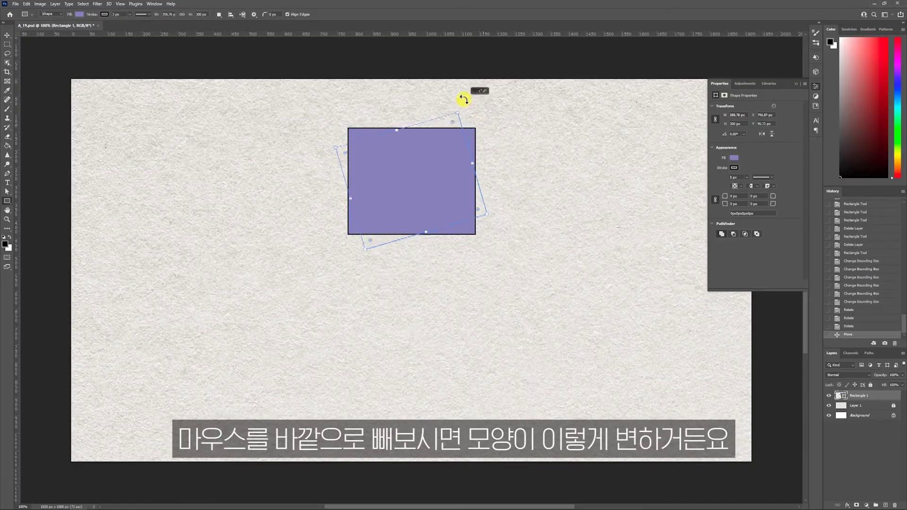
drag(487, 118, 460, 108)
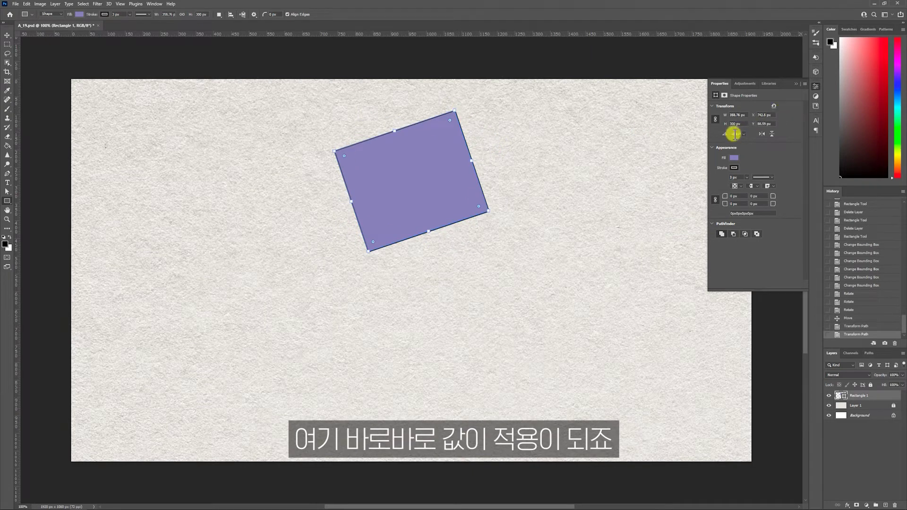
drag(493, 216, 480, 237)
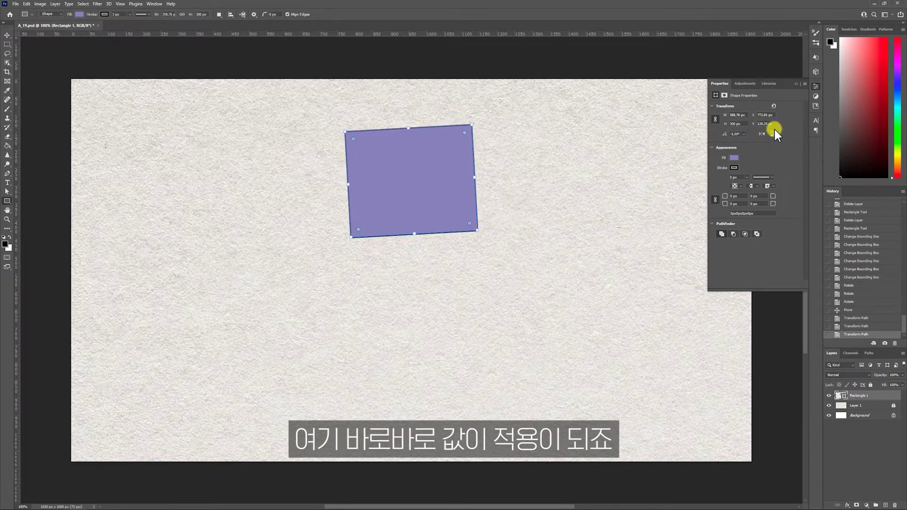
text(0)
key(Return)
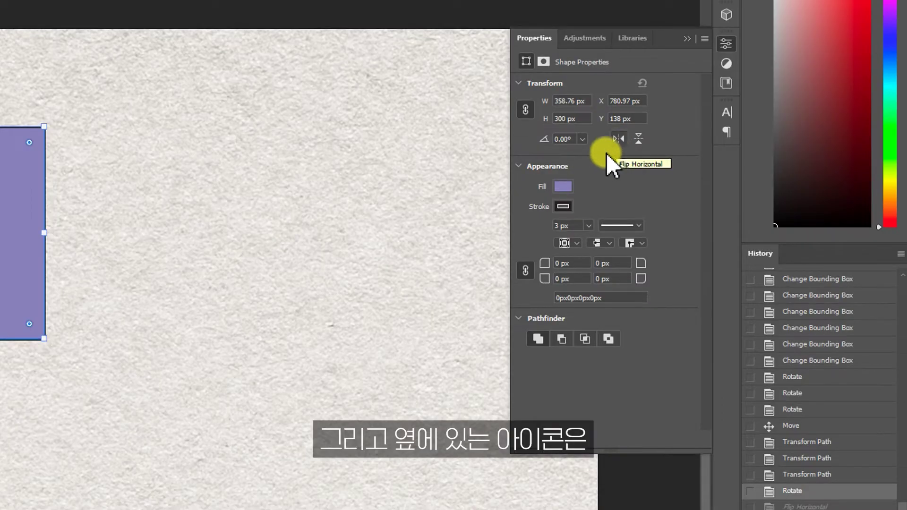
- Flip the rectangle horizontally and vertically, and reset its angle to 0°
click(762, 135)
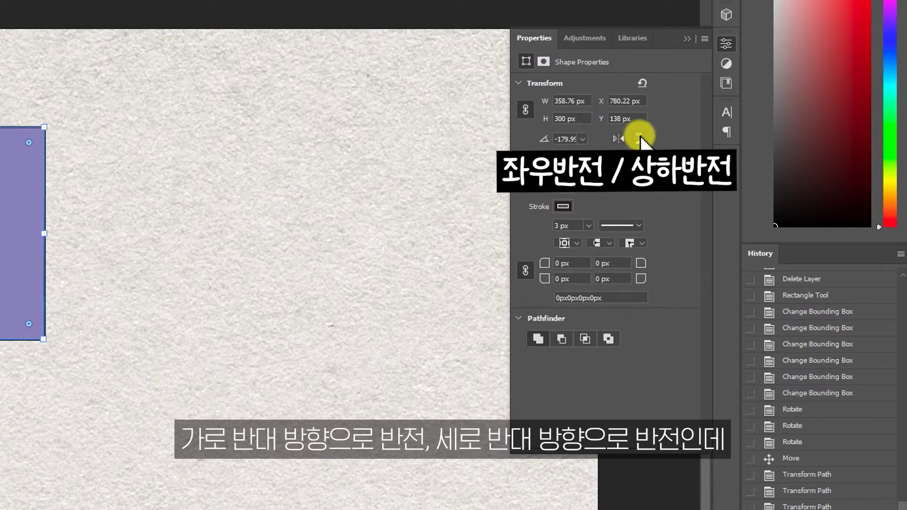
click(640, 137)
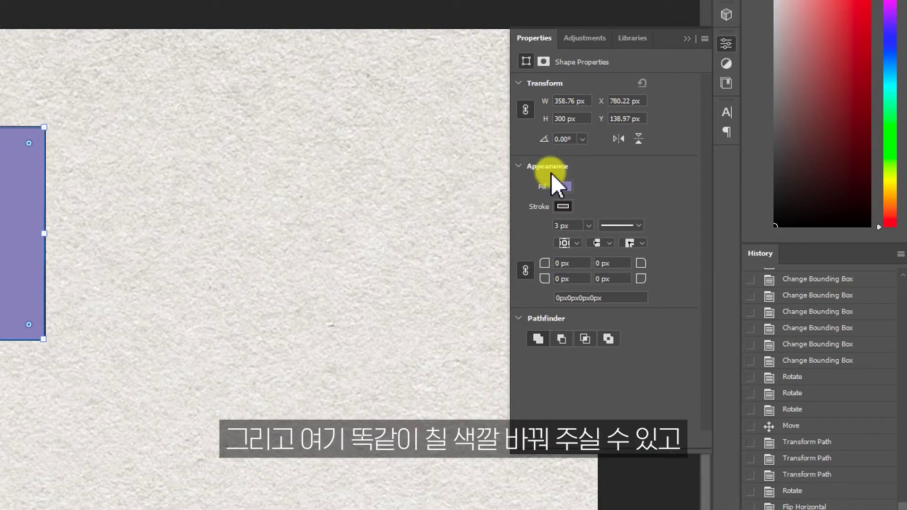
- Fill the rectangle with the recently used light orange and change the fill to bright cyan with the Color Picker
click(563, 186)
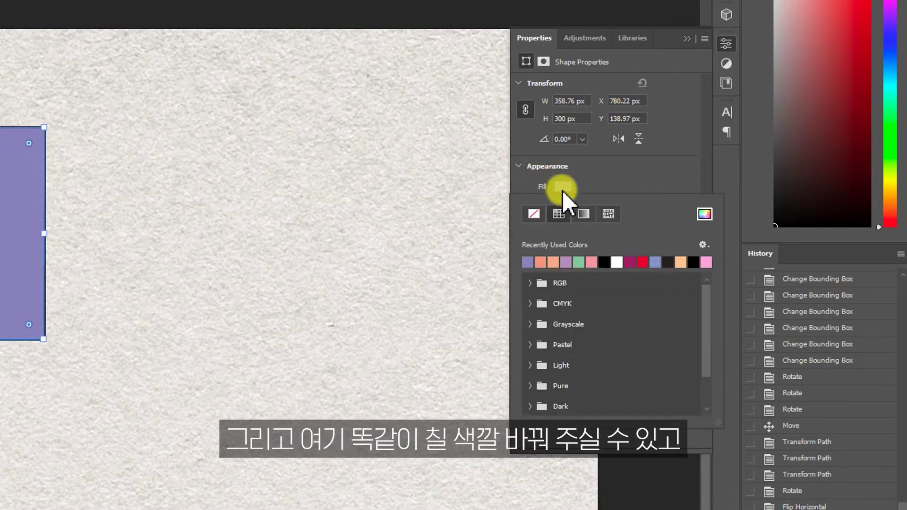
click(553, 261)
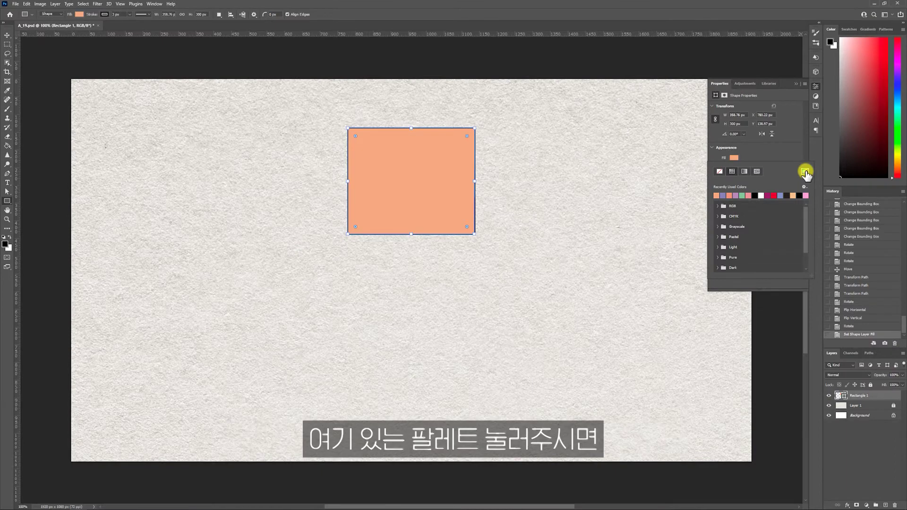
click(705, 214)
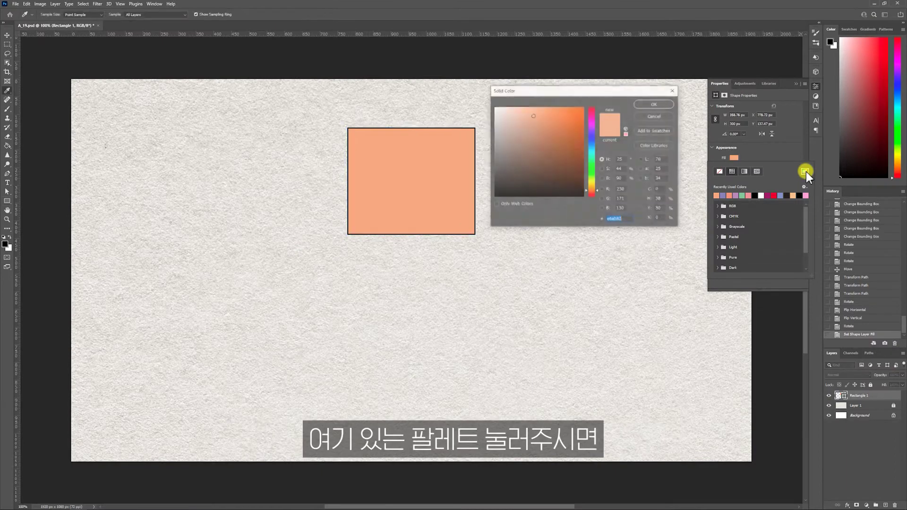
click(592, 154)
drag(563, 133, 538, 98)
key(Return)
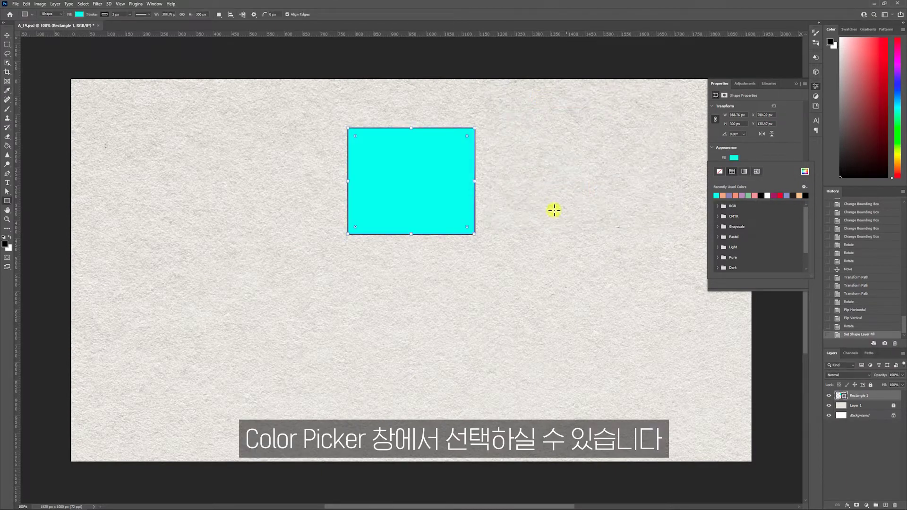
- Remove the rectangle's stroke and apply a solid black stroke from the recently used colors
click(734, 168)
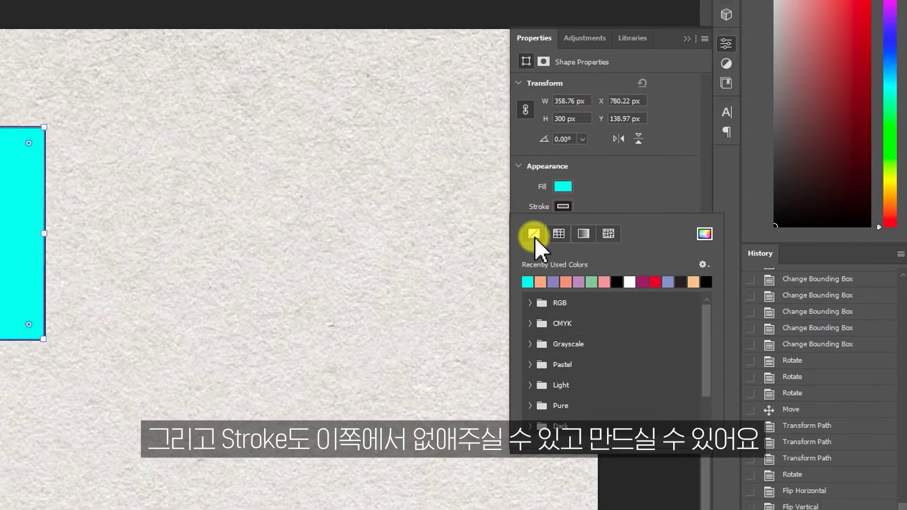
click(719, 181)
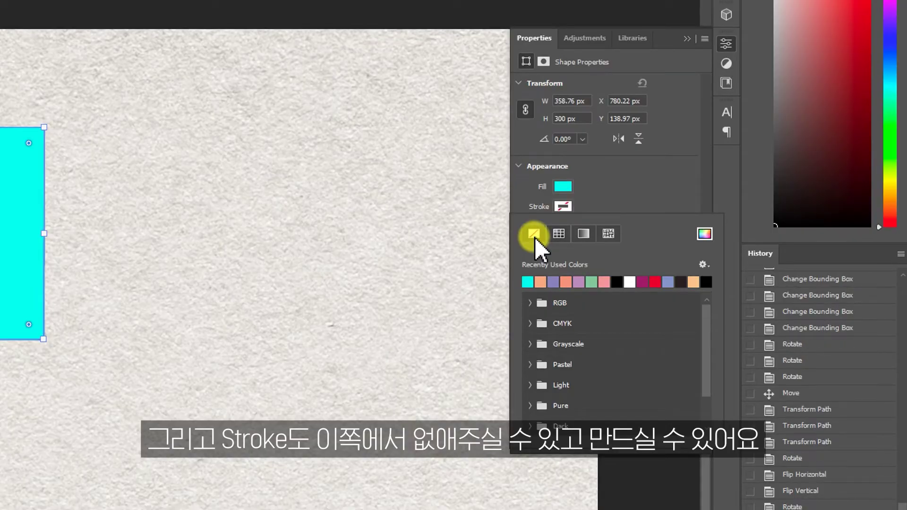
click(616, 282)
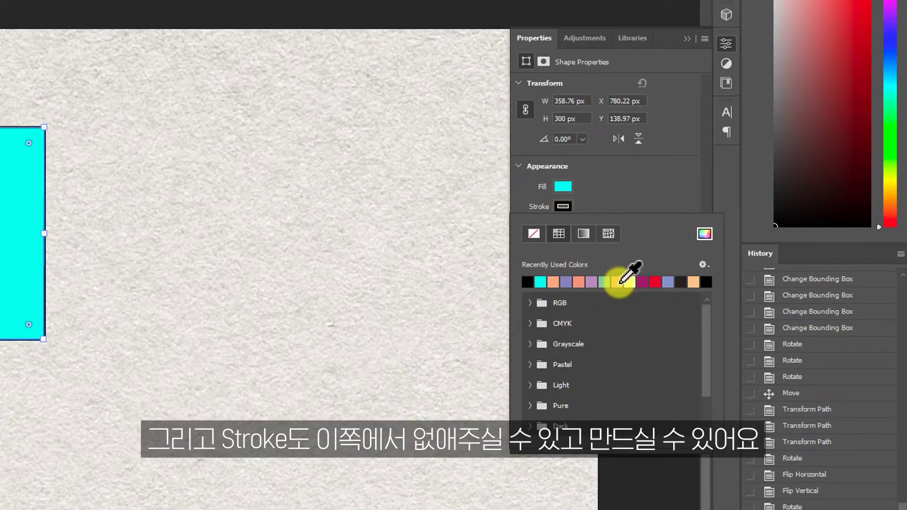
- Set the rectangle's stroke width to 1 px and review the stroke alignment and line cap options
key(Return)
text(1)
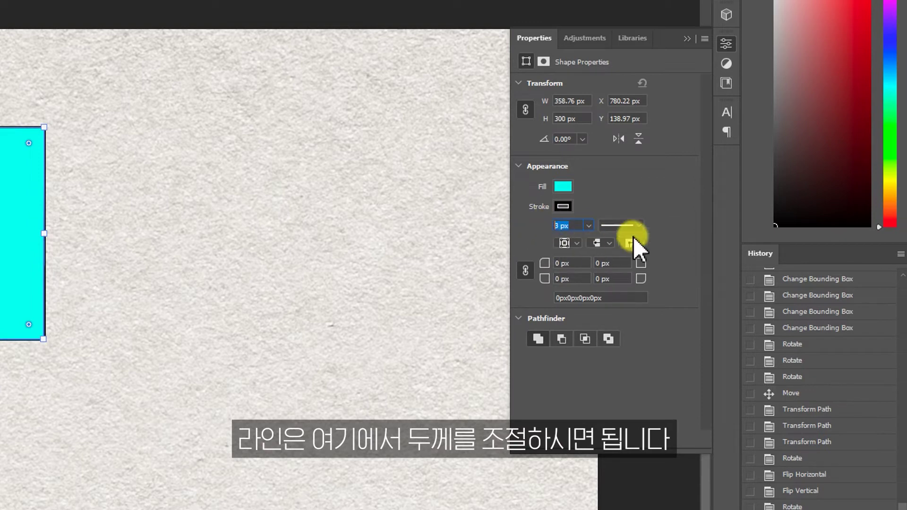
key(Return)
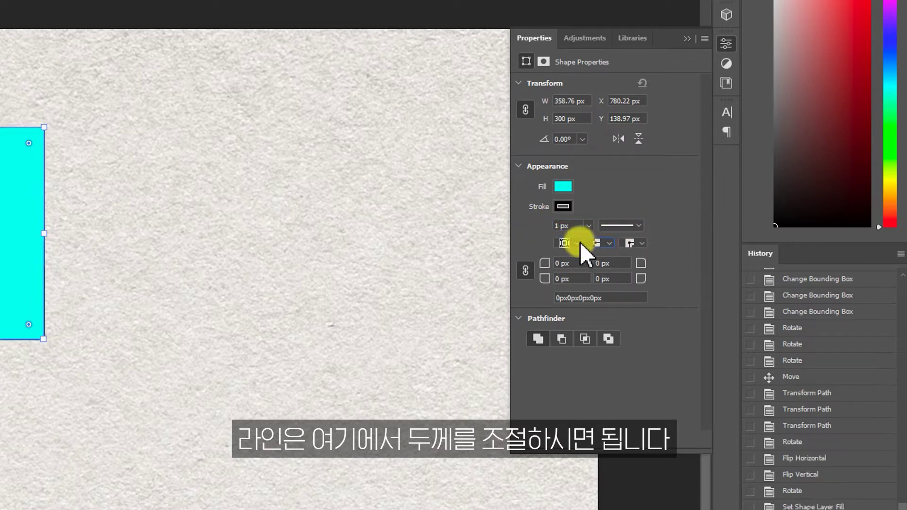
click(581, 242)
click(608, 245)
click(609, 245)
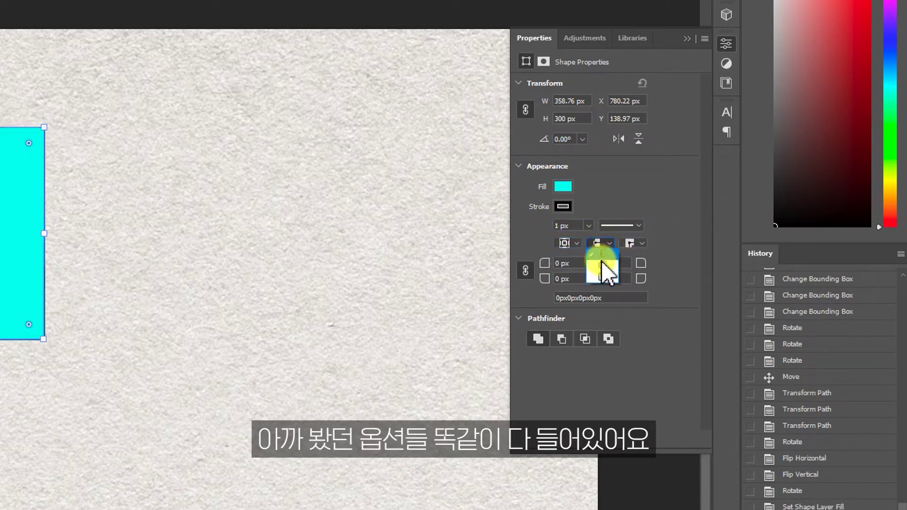
click(668, 241)
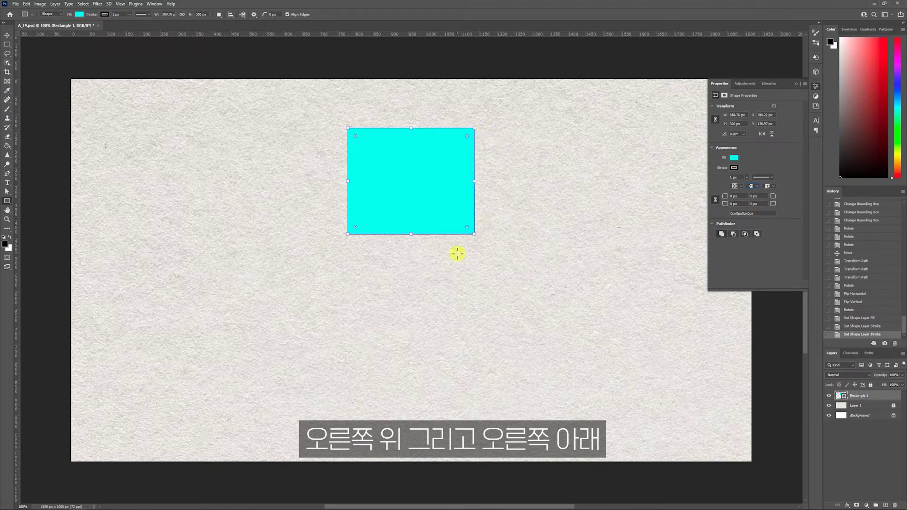
- Change the rectangle's fill to the recently used light pink
click(734, 157)
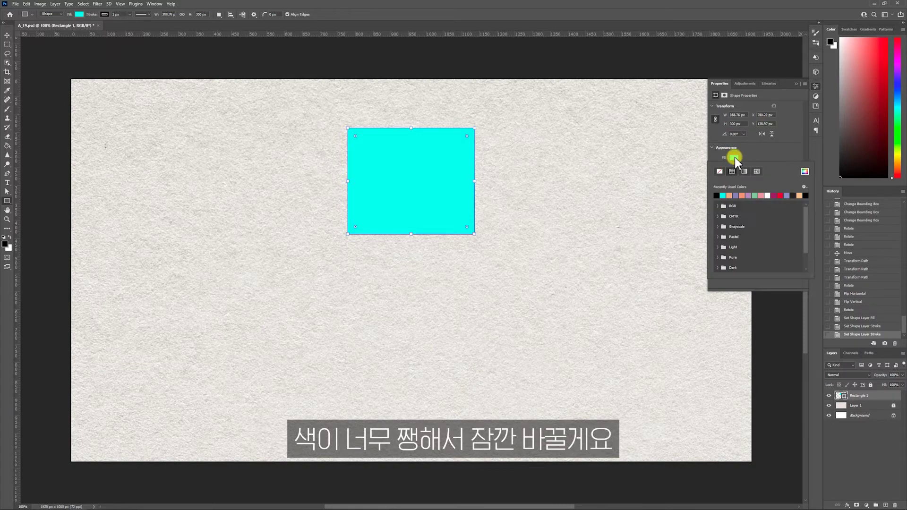
click(755, 195)
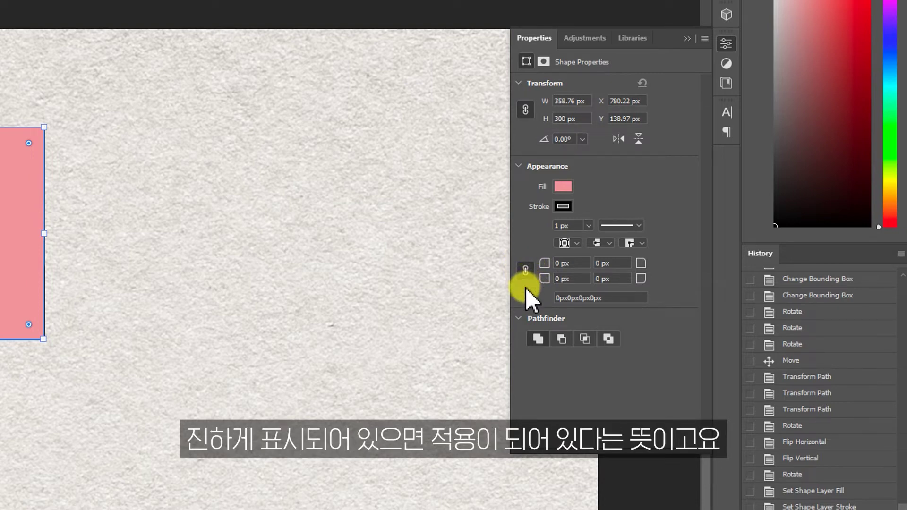
- Set all four corner radii of the rectangle to 100 px with the radius values linked
click(525, 271)
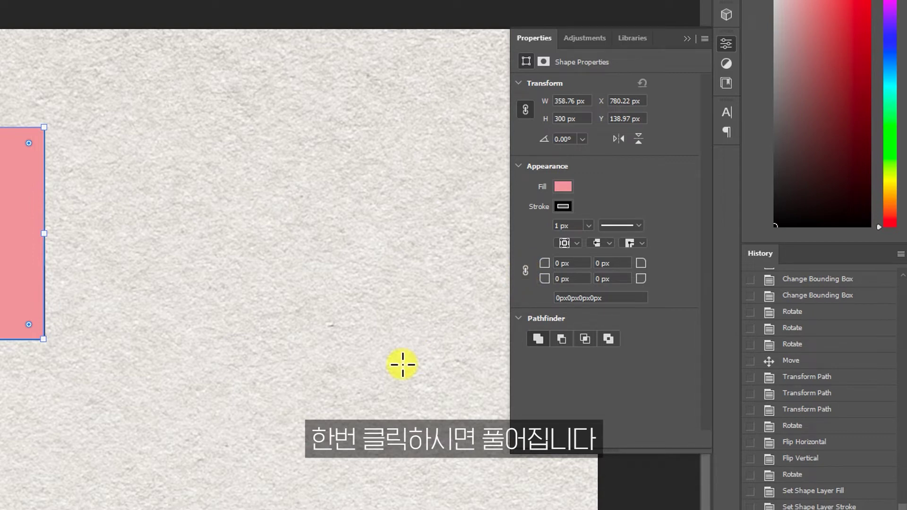
click(580, 264)
text(1)
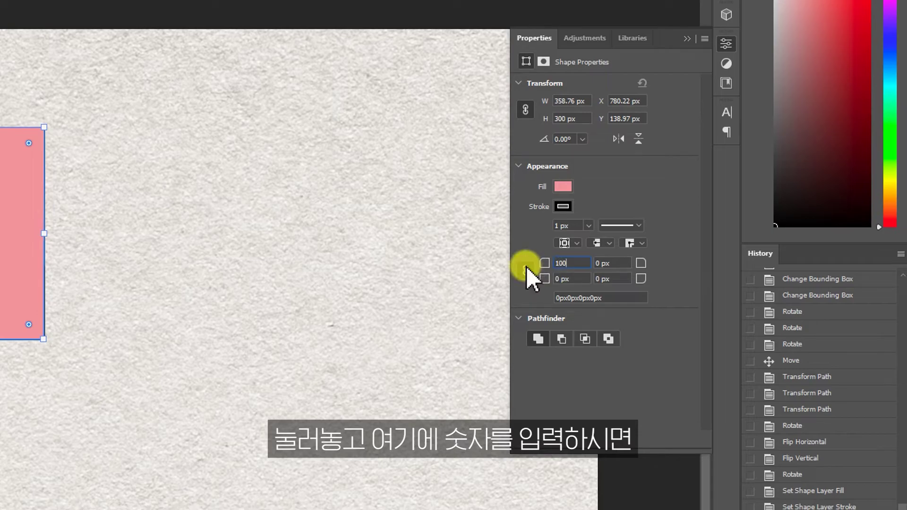
text(00)
key(Return)
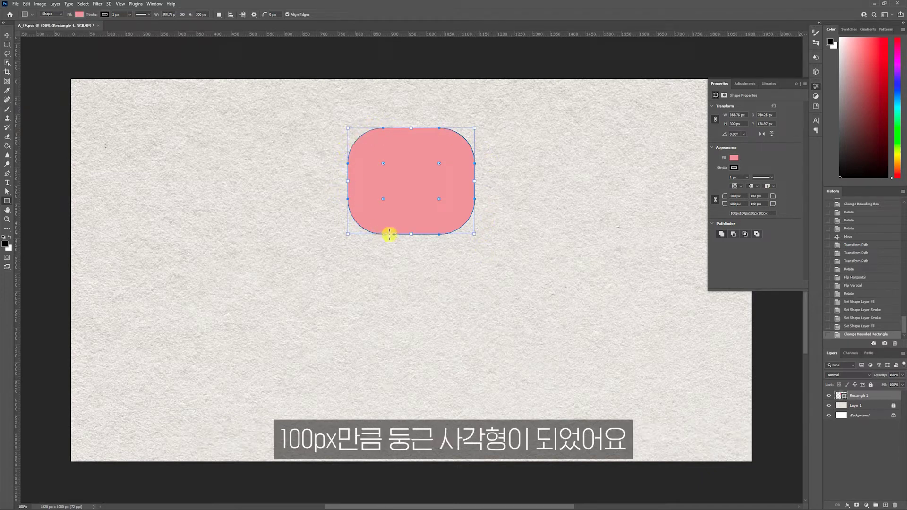
- Change the rectangle's linked corner radii to 30 px
click(735, 196)
text(30)
key(Return)
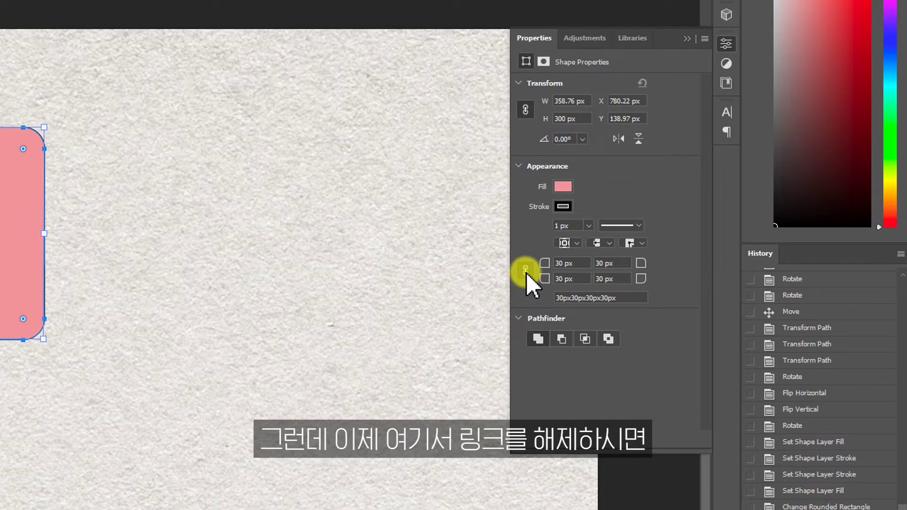
- Unlink the corner radii and set the rectangle's top-left corner to 0 px and its top-right corner to 100 px
click(526, 270)
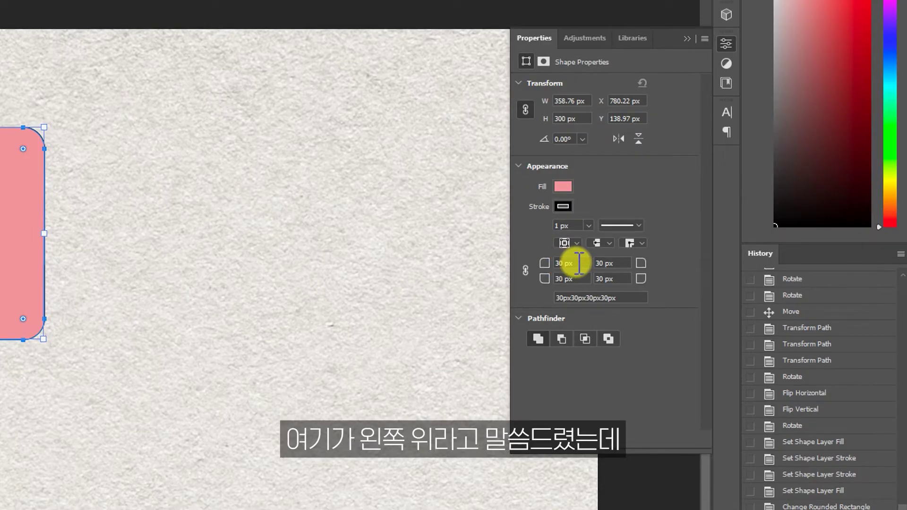
click(734, 196)
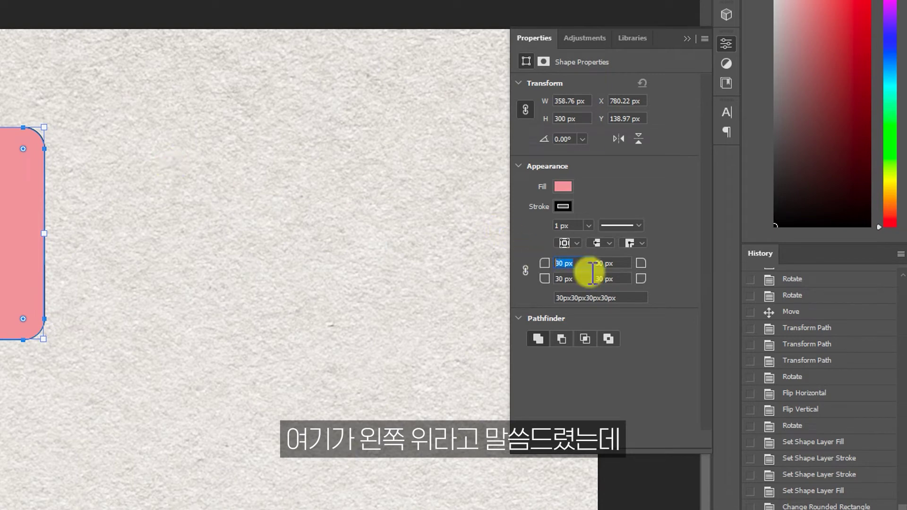
text(0)
key(Return)
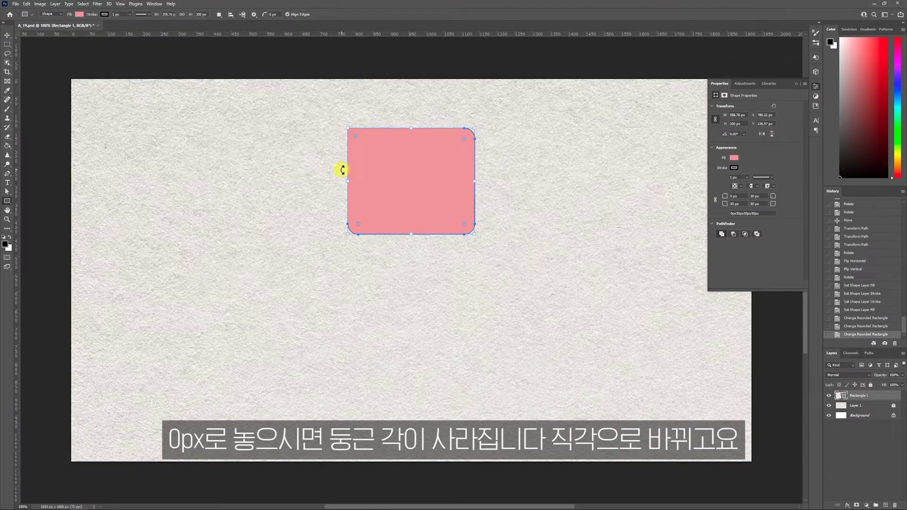
click(762, 196)
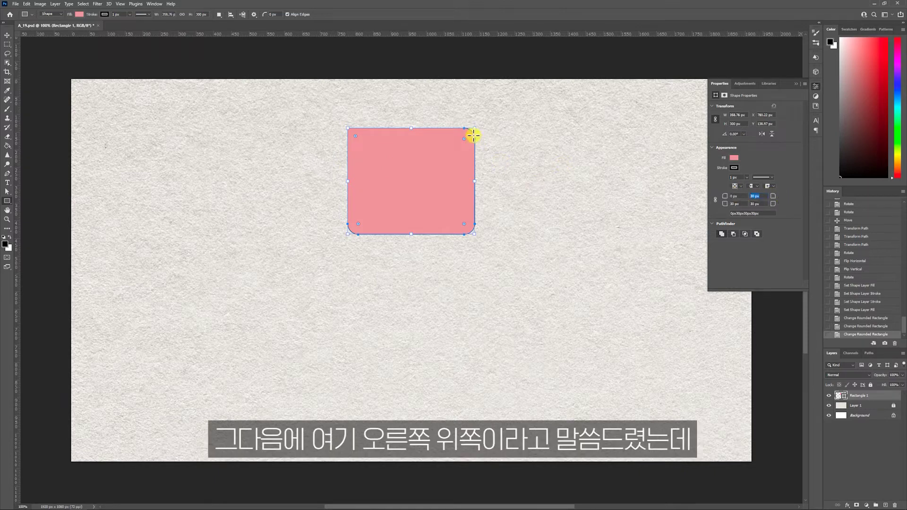
text(100)
key(Return)
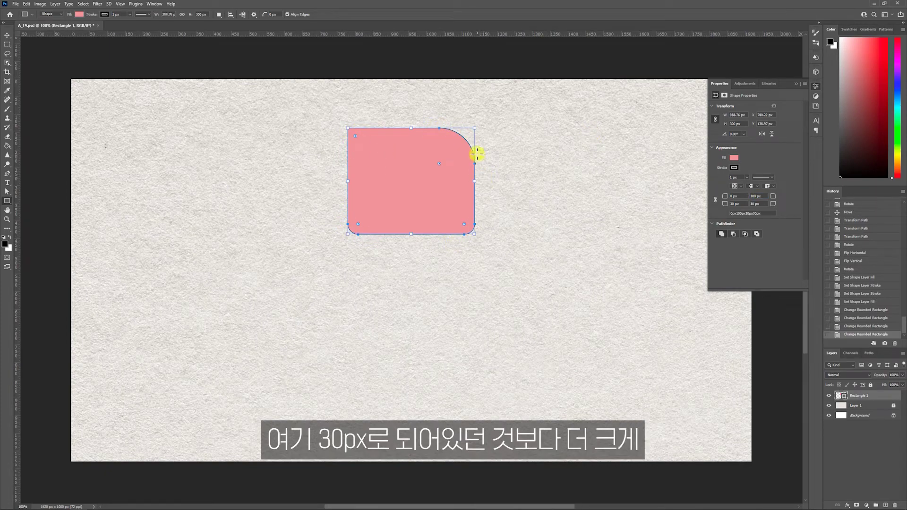
- Set the rectangle's bottom-left corner radius to 50 px and bottom-right to 0 px, and view the shape without its transform outline
click(734, 204)
text(50)
key(Return)
key(Tab)
text(0)
key(Return)
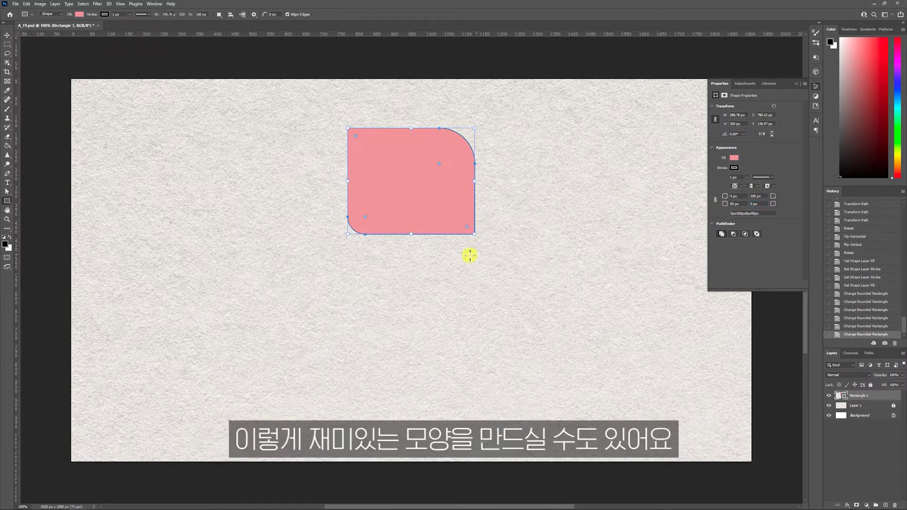
click(7, 35)
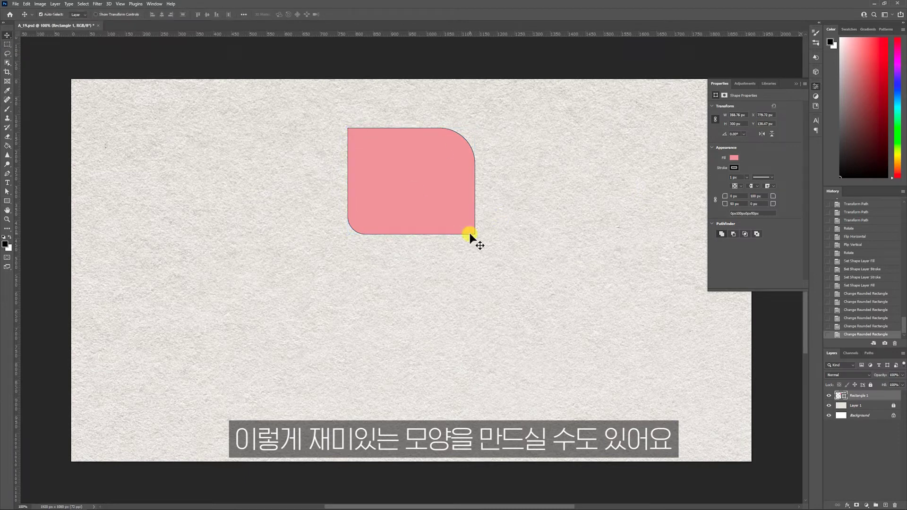
- Reset the rectangle's bottom-left and top-right corner radii to 0 px
click(737, 204)
text(0)
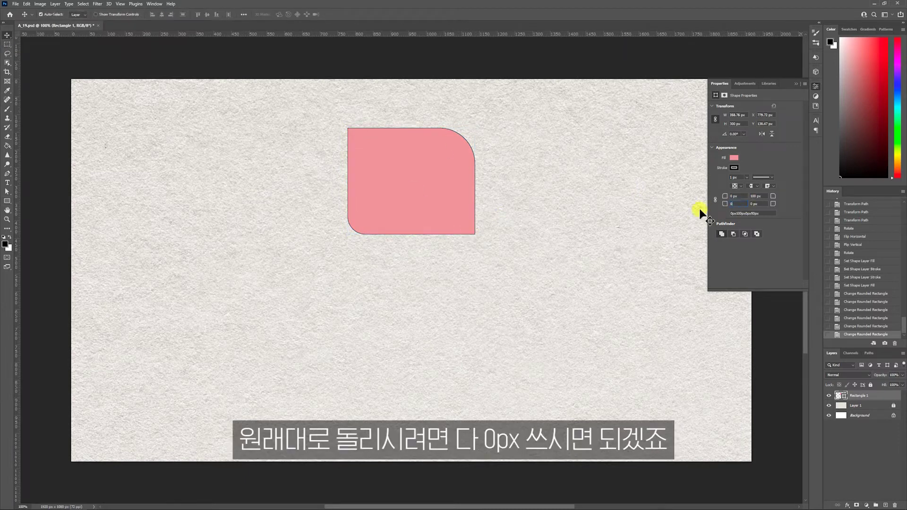
click(759, 196)
text(0)
key(Return)
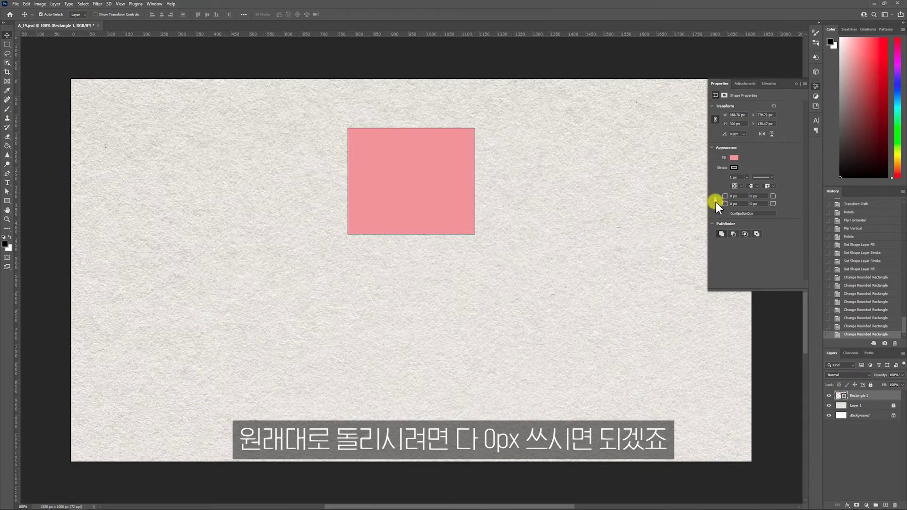
- Relink the corner radii and set all four corners of the rectangle to 20 px
click(715, 199)
text(20)
key(Return)
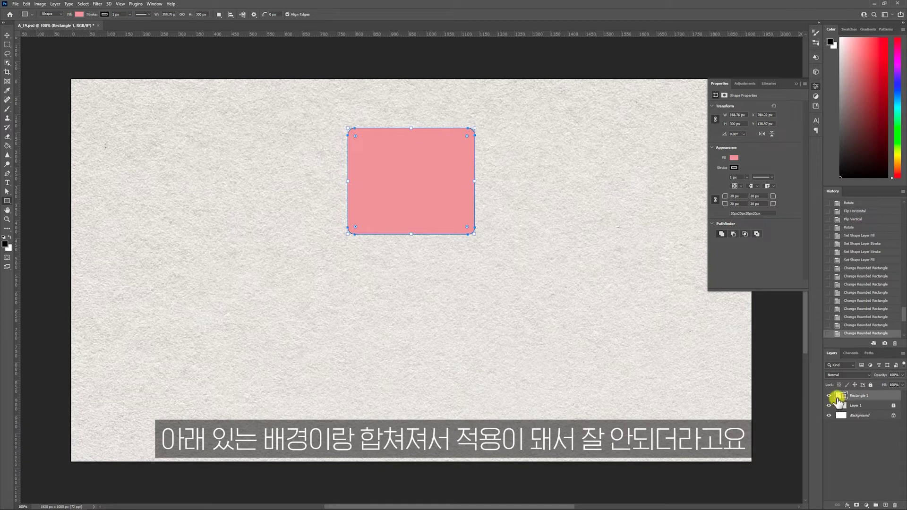
- Try the subtract and intersect Pathfinder modes on the rectangle and restore the combine mode
click(734, 234)
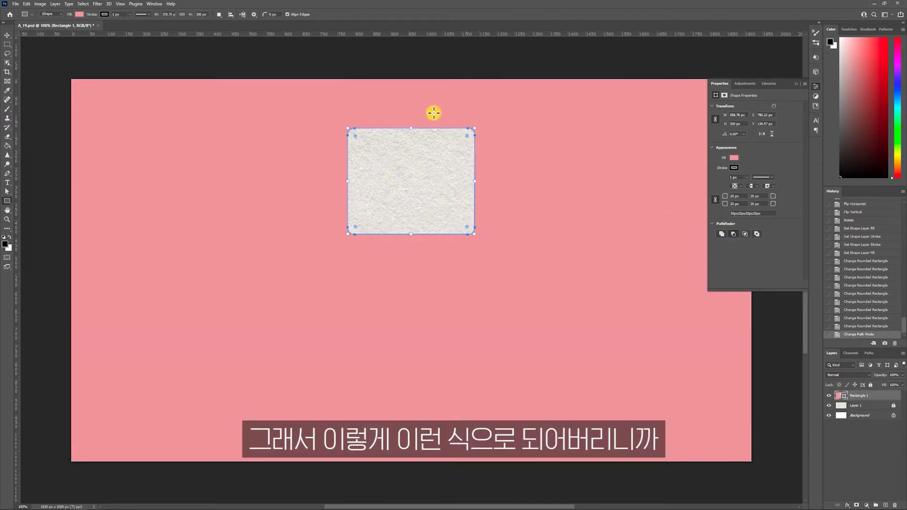
click(745, 233)
click(722, 234)
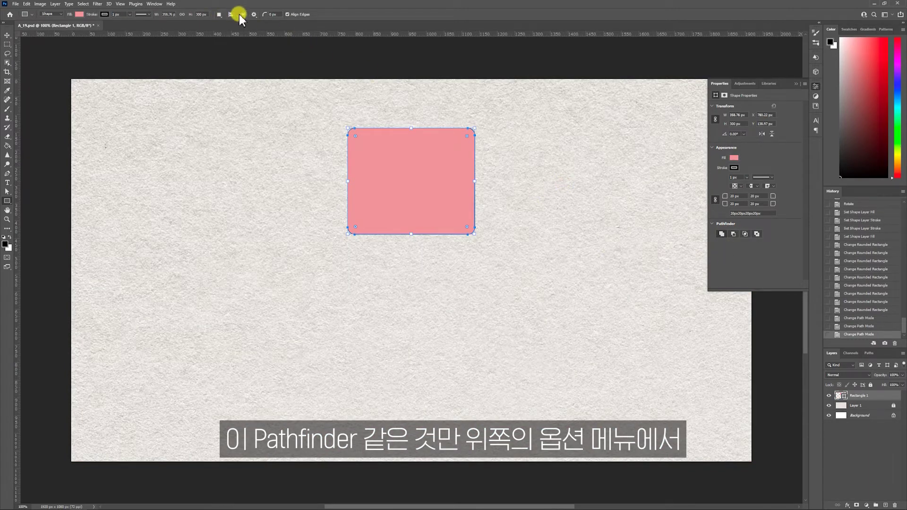
- Choose the Combine Shapes operation and draw a rectangle about 400 × 340 px overlapping the rounded one, plus another below it
click(218, 14)
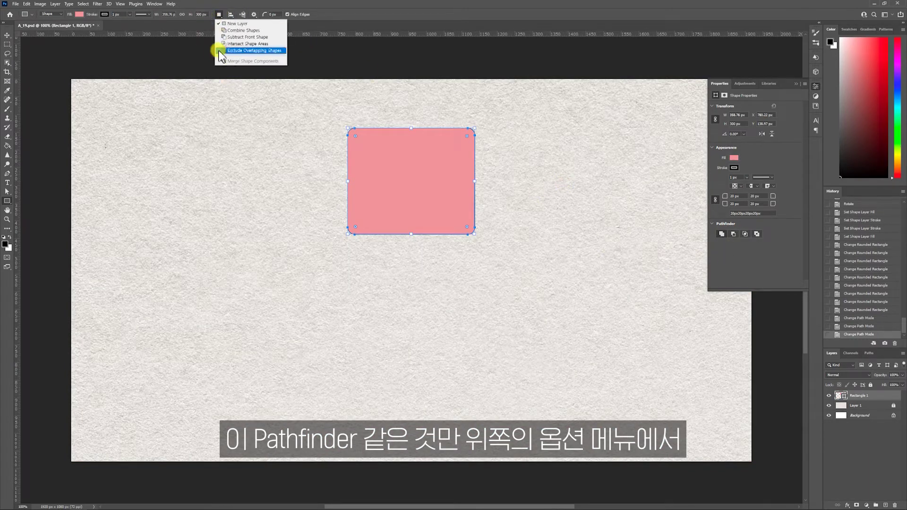
click(243, 30)
drag(511, 170, 370, 290)
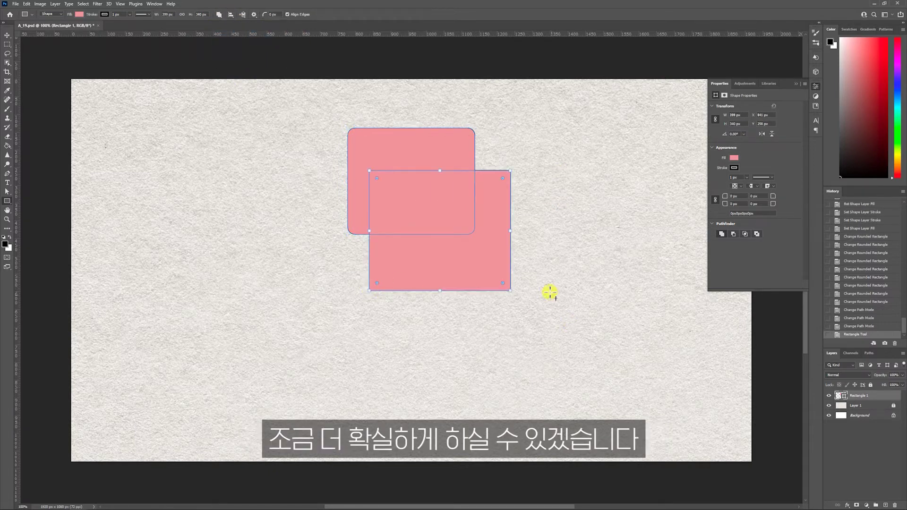
drag(541, 251, 387, 325)
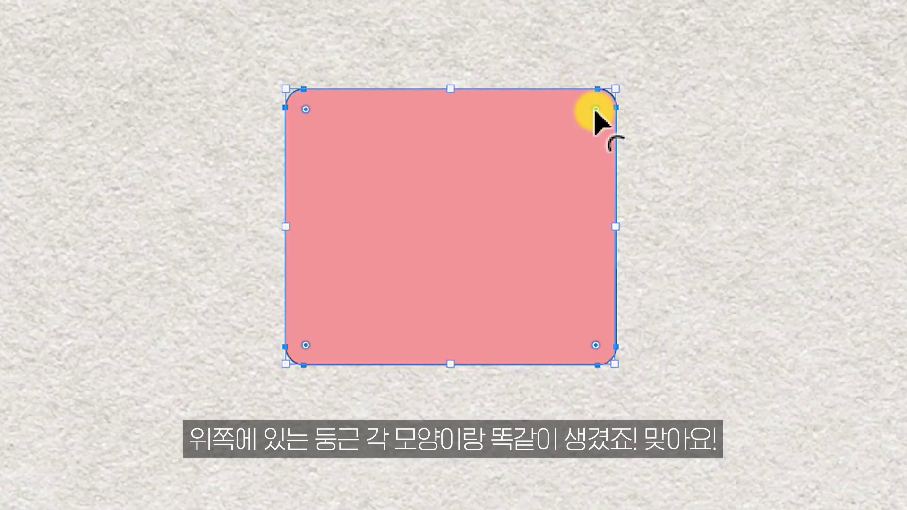
- Round the rectangle's corners to 38 px with the on-canvas radius handle and adjust the rounding from the other corner handles
mouse_move(595, 111)
mouse_down()
mouse_move(573, 112)
mouse_move(590, 134)
mouse_move(623, 140)
mouse_move(605, 124)
mouse_move(622, 112)
mouse_move(565, 116)
mouse_move(593, 118)
mouse_move(581, 114)
mouse_up()
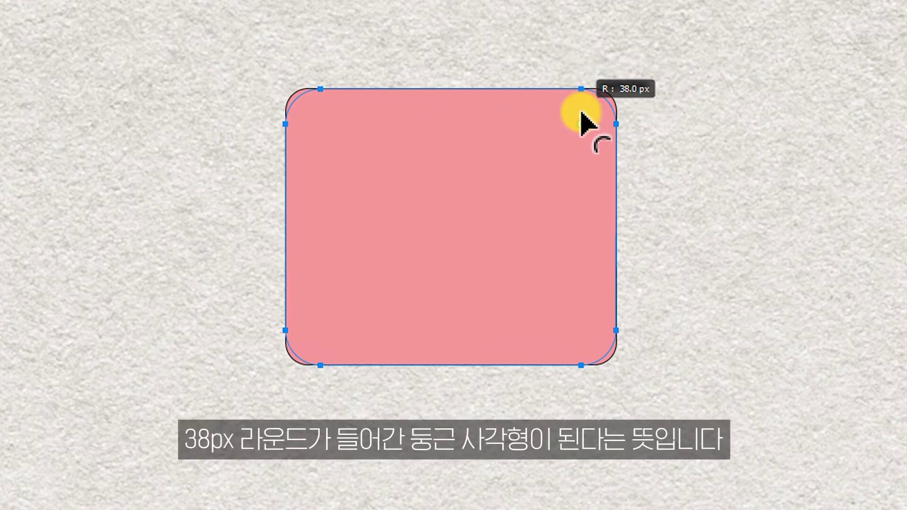
key(m)
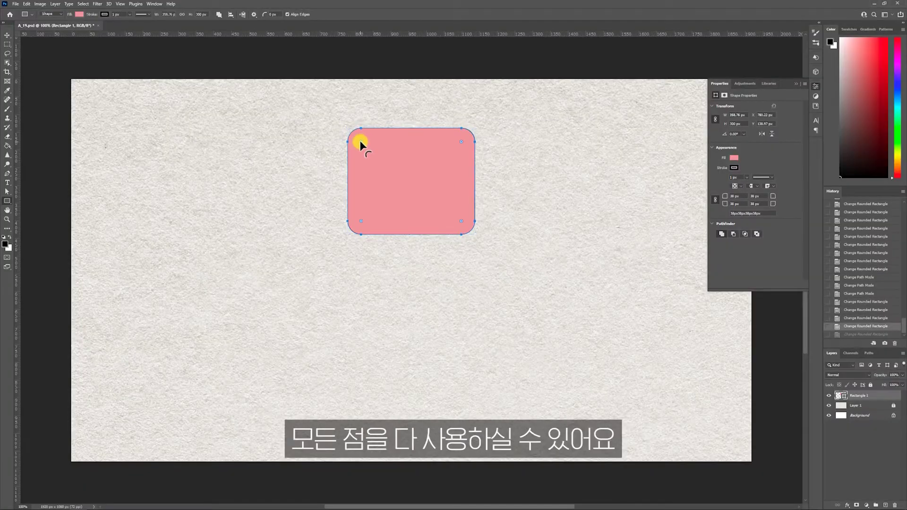
drag(320, 123, 277, 113)
drag(354, 227, 300, 251)
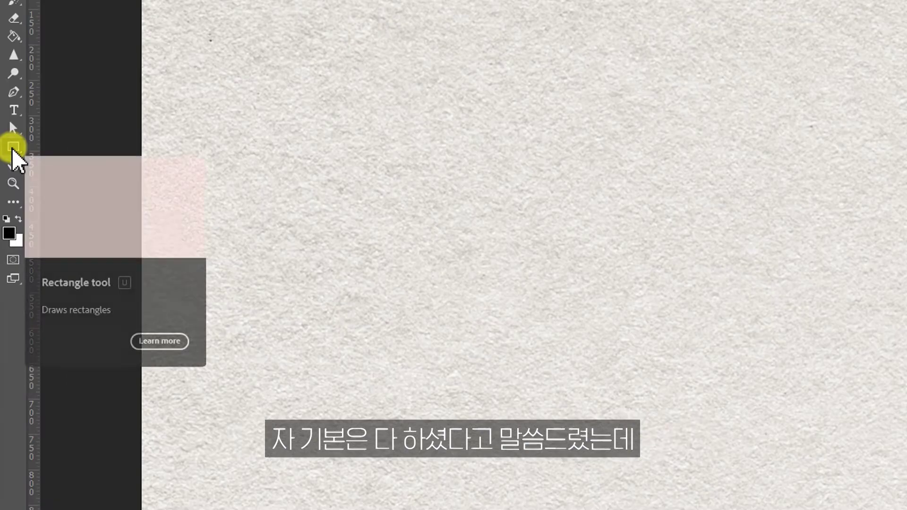
- Draw two circles with the Ellipse Tool, about 372 px wide near the canvas centre and about 388 px wide to its upper right
right_click(7, 203)
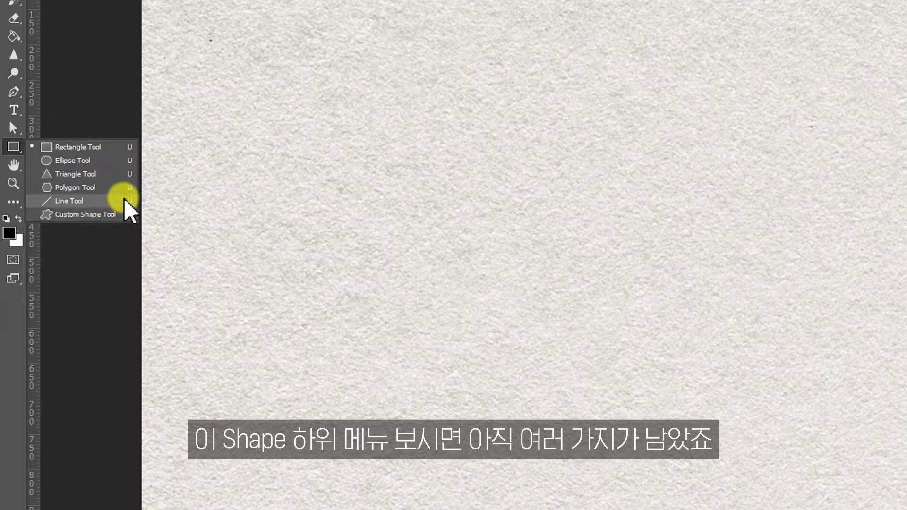
click(104, 163)
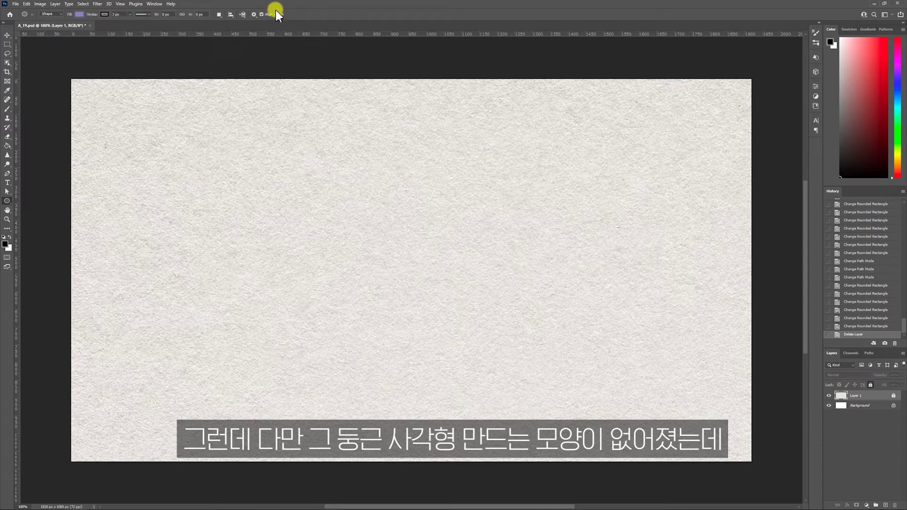
drag(290, 147, 416, 273)
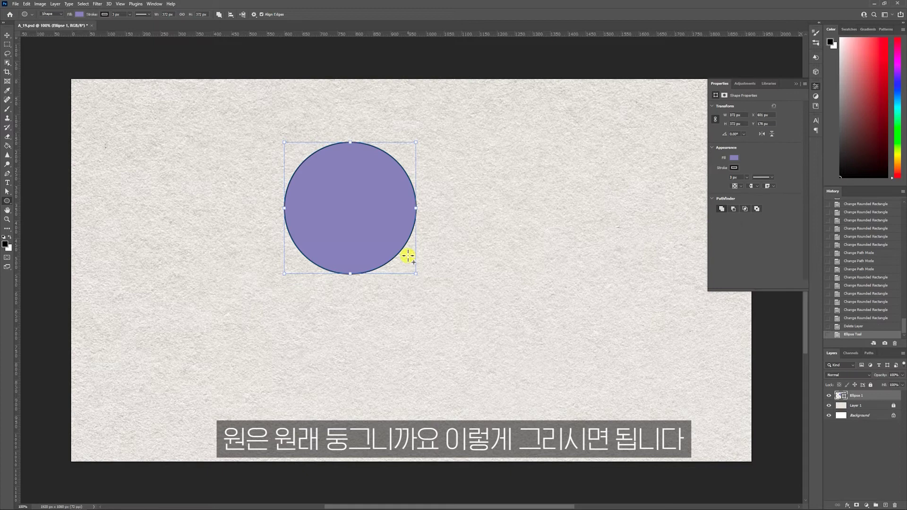
drag(477, 108, 626, 245)
drag(626, 245, 623, 245)
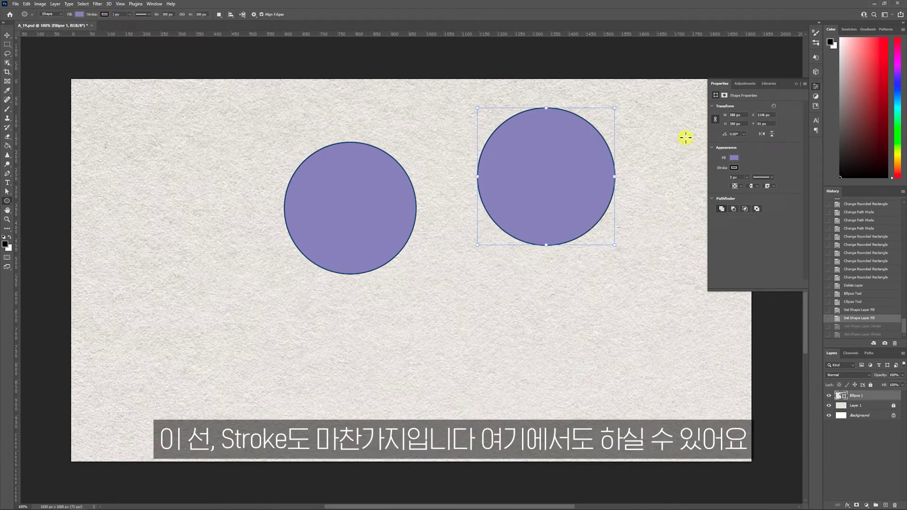
- Change the circles' stroke to the recently used light orange
click(733, 168)
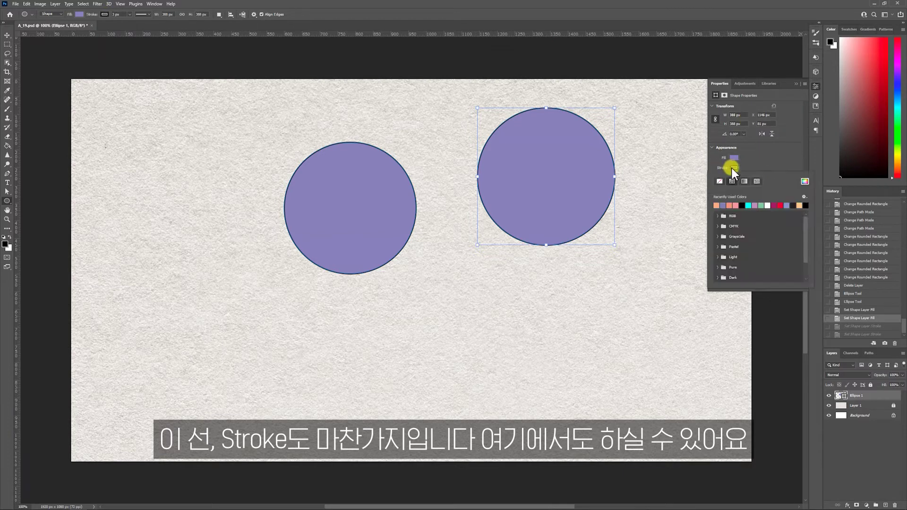
click(716, 205)
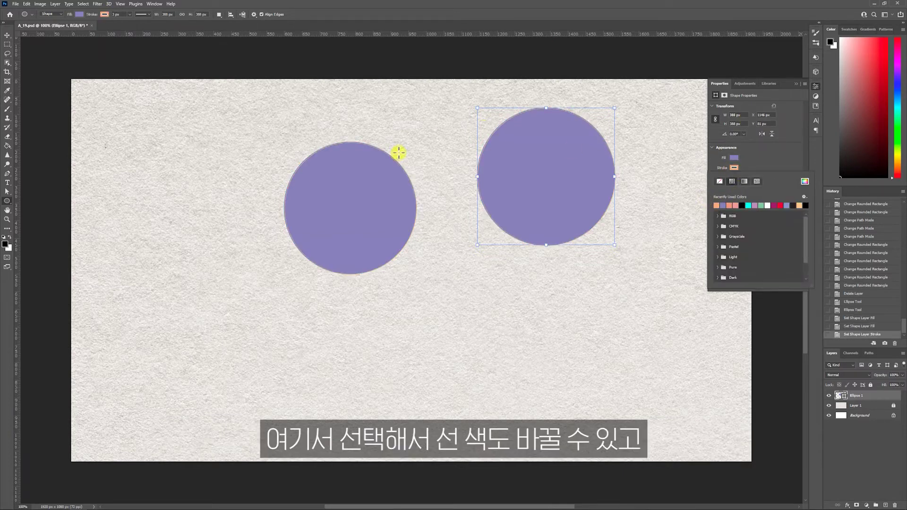
click(733, 167)
drag(713, 178, 714, 177)
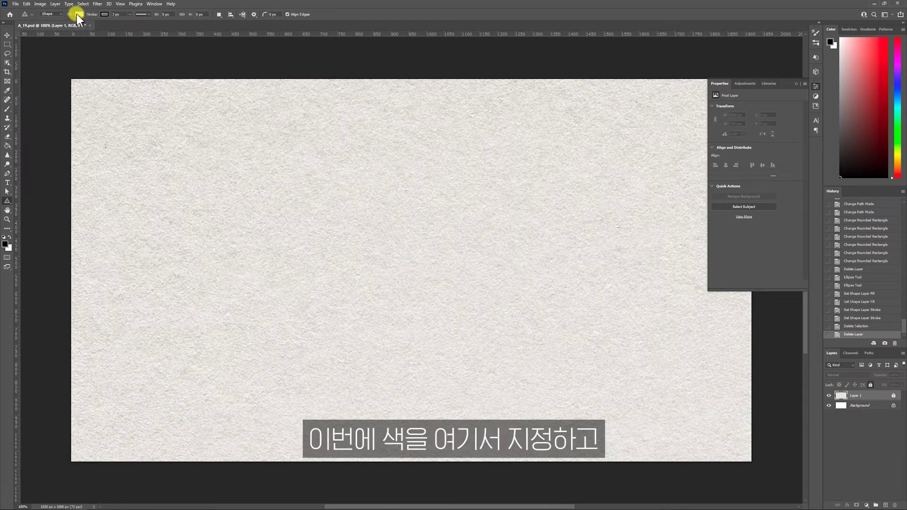
- Set the Triangle Tool's fill to a light peach color before drawing
click(80, 14)
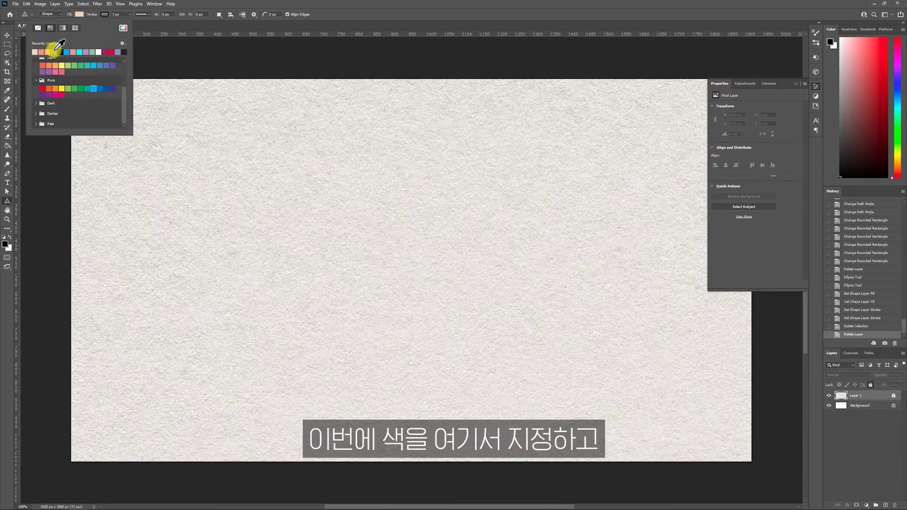
click(156, 105)
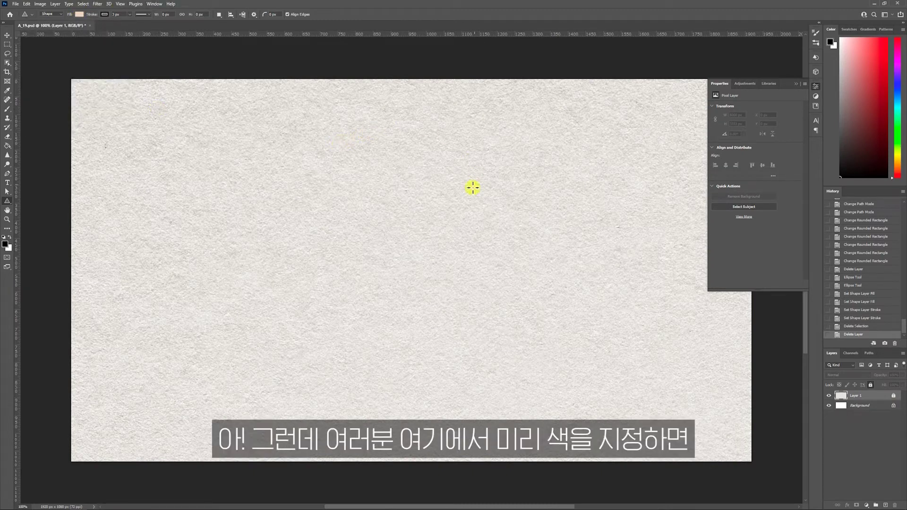
click(80, 15)
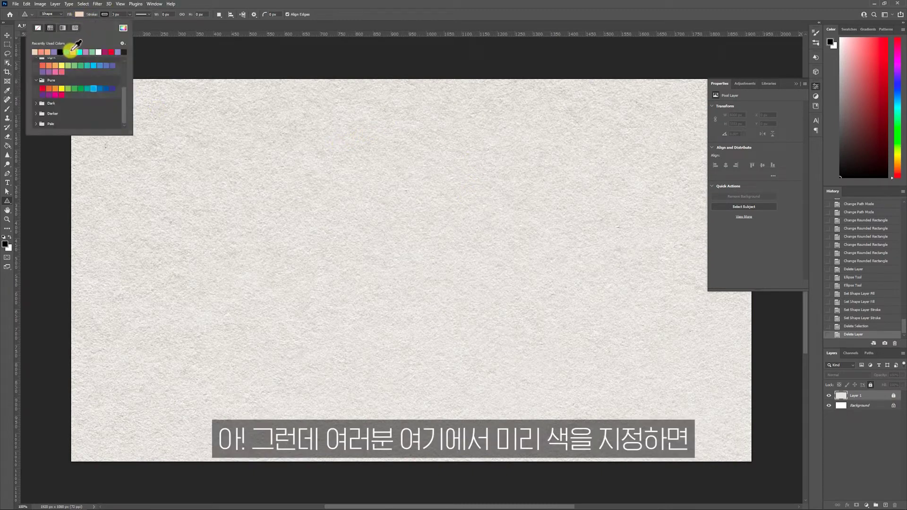
click(213, 101)
- Draw seven peach triangles of different sizes spread across the canvas
drag(184, 137, 266, 217)
drag(314, 119, 396, 191)
drag(432, 117, 594, 241)
drag(595, 91, 665, 135)
drag(241, 238, 347, 311)
drag(432, 296, 490, 369)
drag(539, 292, 623, 358)
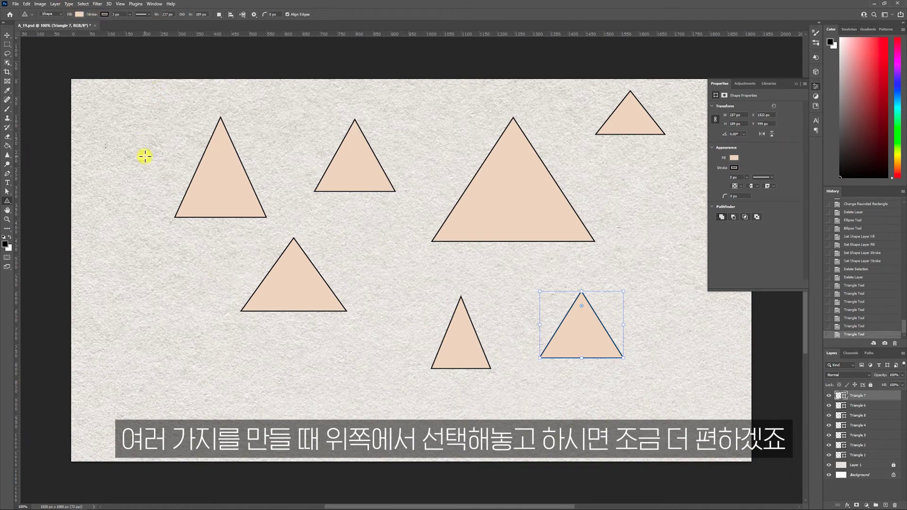
- Delete all seven triangle layers
shift+click(873, 455)
key(Delete)
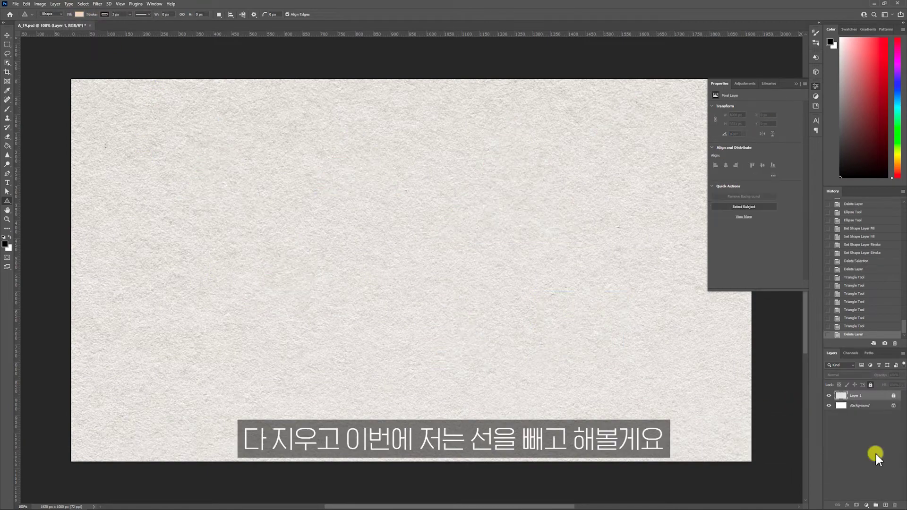
- Turn off the Triangle Tool's stroke and draw a triangle about 415 × 435 px left of the canvas centre
click(104, 15)
click(63, 30)
click(351, 159)
drag(270, 111, 417, 265)
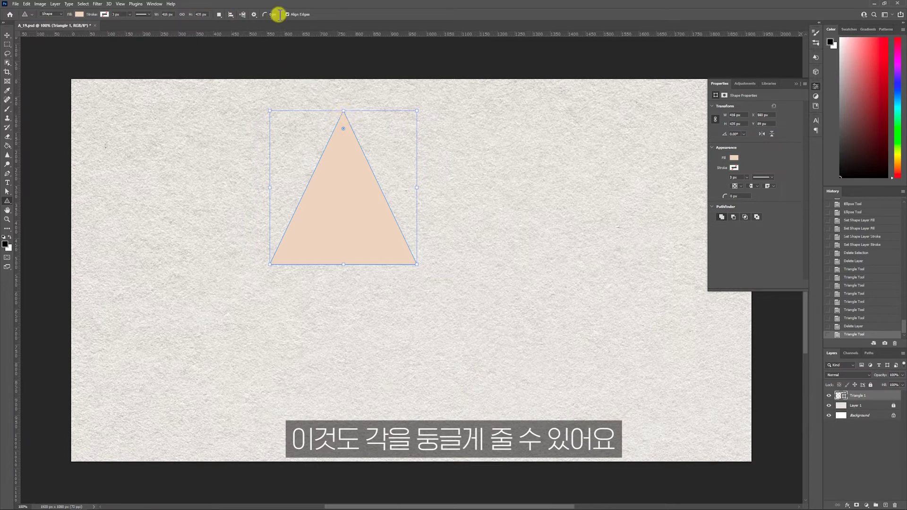
- Set the Triangle Tool's corner radius to 50 px and draw a rounded triangle about 345 × 372 px beside the first
click(273, 14)
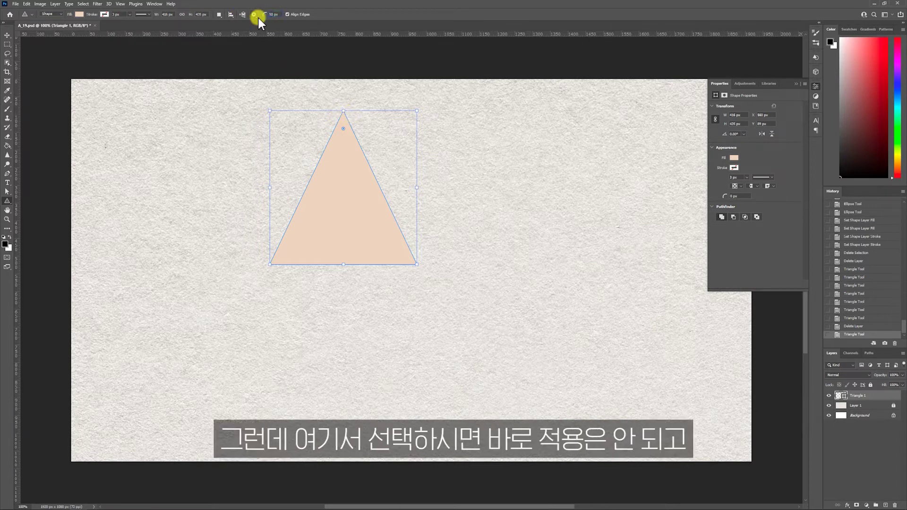
text(50)
key(Return)
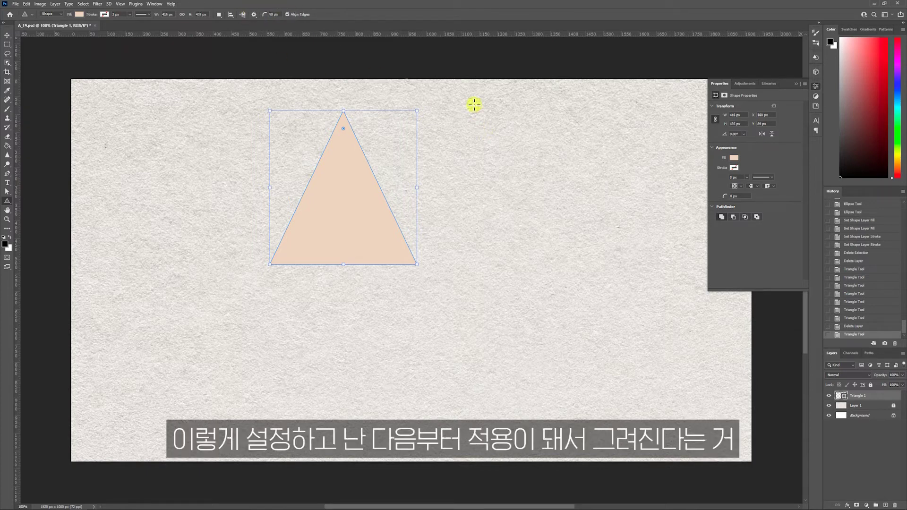
drag(439, 114, 580, 267)
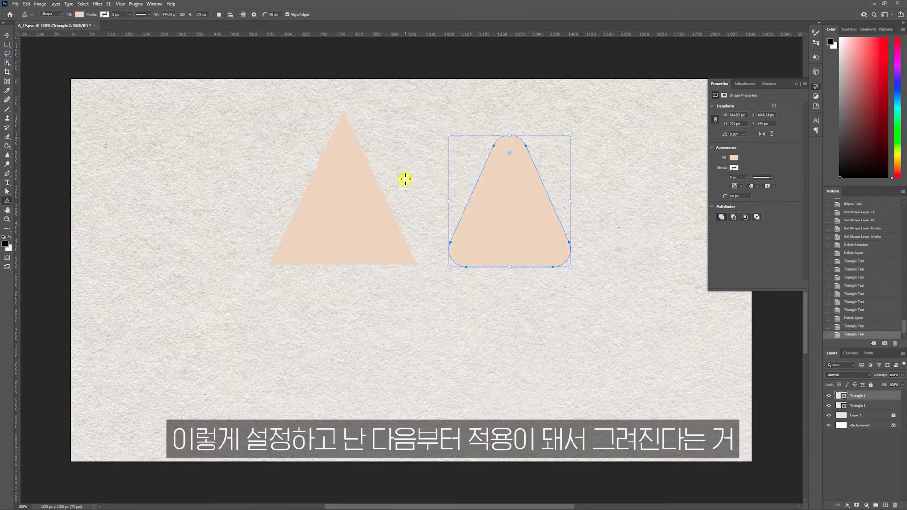
- Reset the Triangle Tool's corner radius to 0 px and select the sharp-cornered triangle
click(273, 14)
text(0)
key(Return)
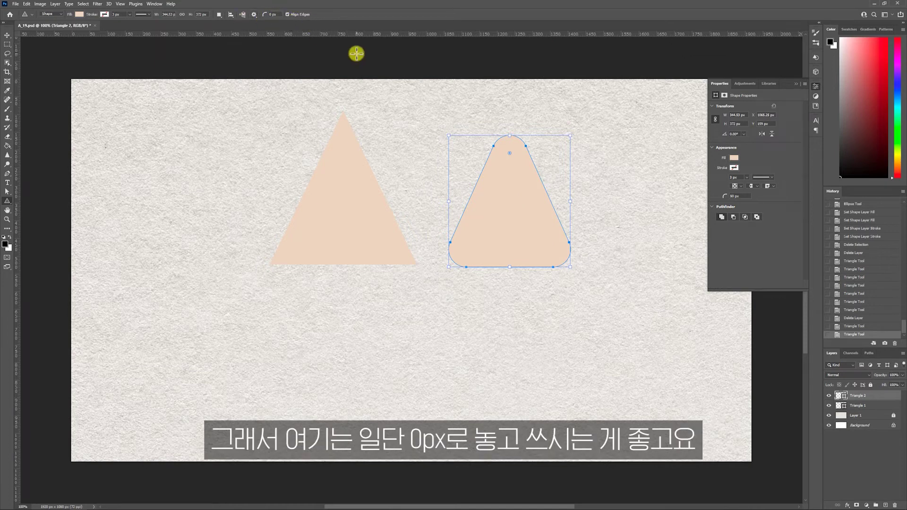
click(830, 407)
click(829, 405)
click(829, 406)
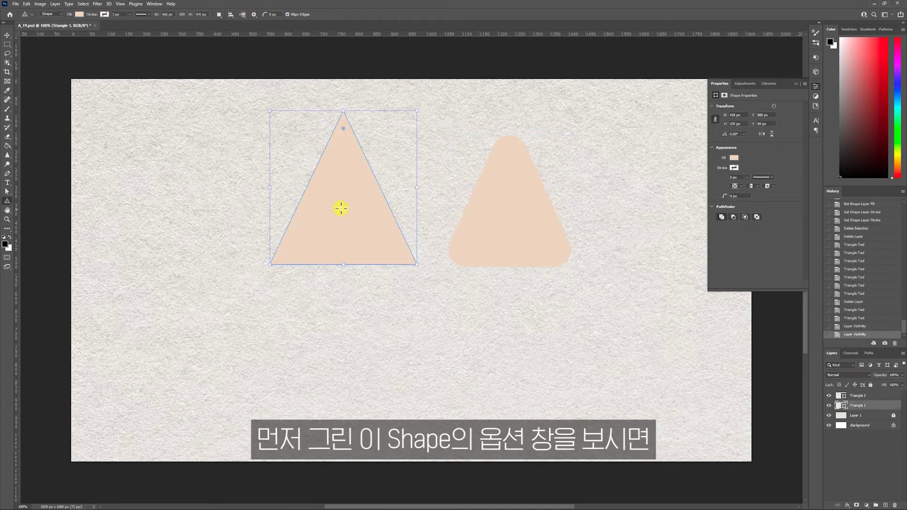
- Recolor the sharp-cornered triangle with a pink fill and a 10 px purple stroke
click(734, 166)
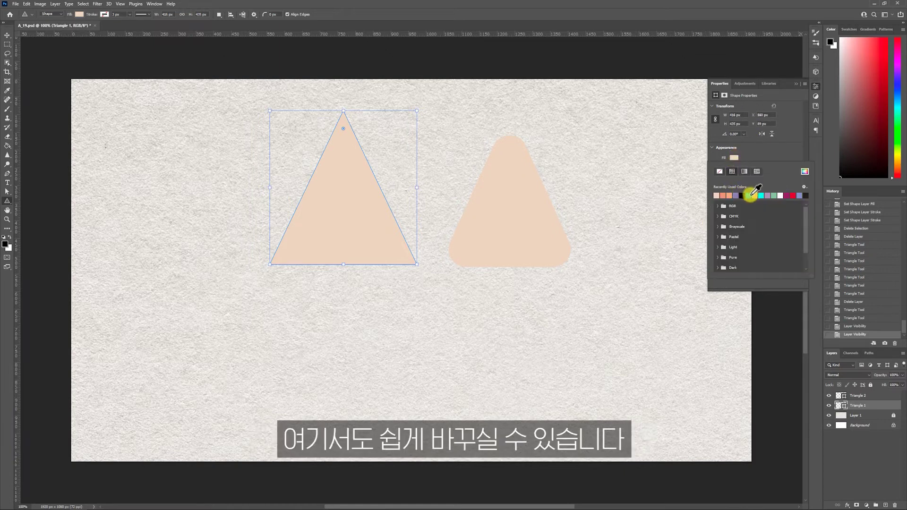
click(752, 195)
click(762, 152)
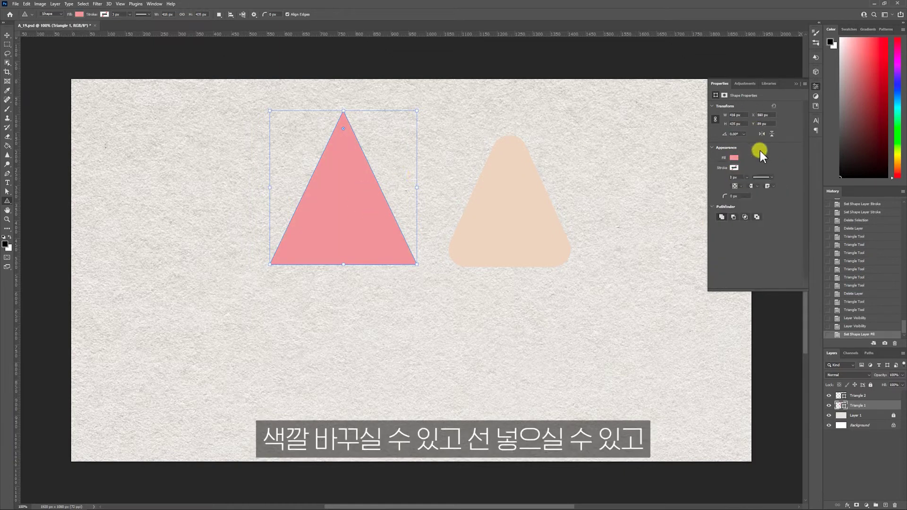
click(734, 167)
click(767, 204)
click(773, 161)
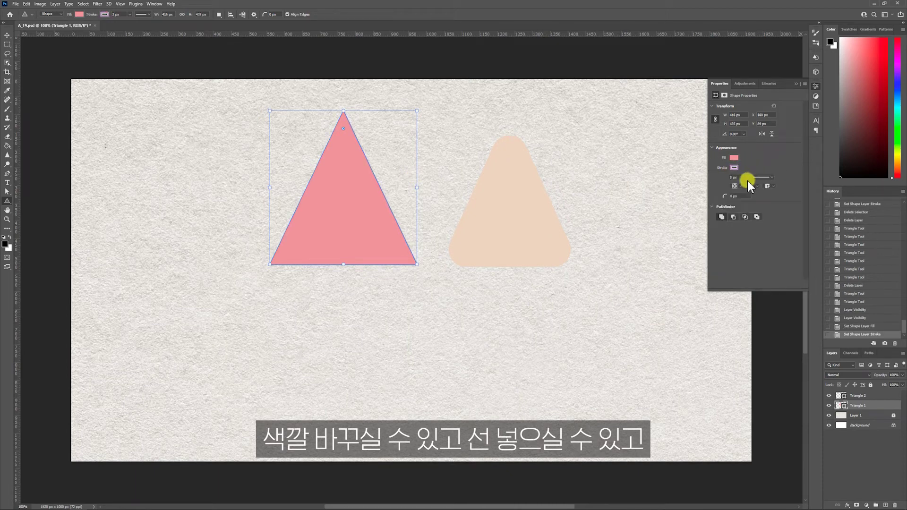
click(734, 177)
text(10)
key(Return)
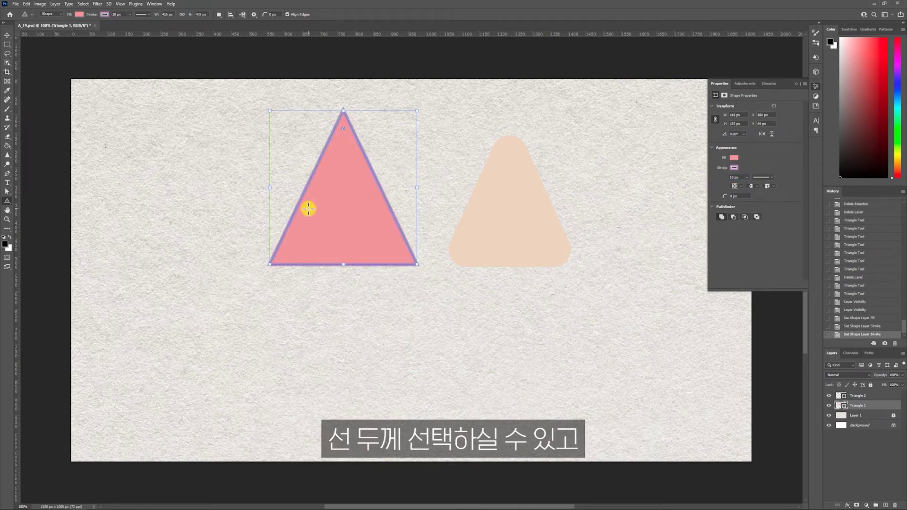
- Round the pink triangle's corners with a 20 px radius and try another radius
click(737, 196)
text(20)
key(Return)
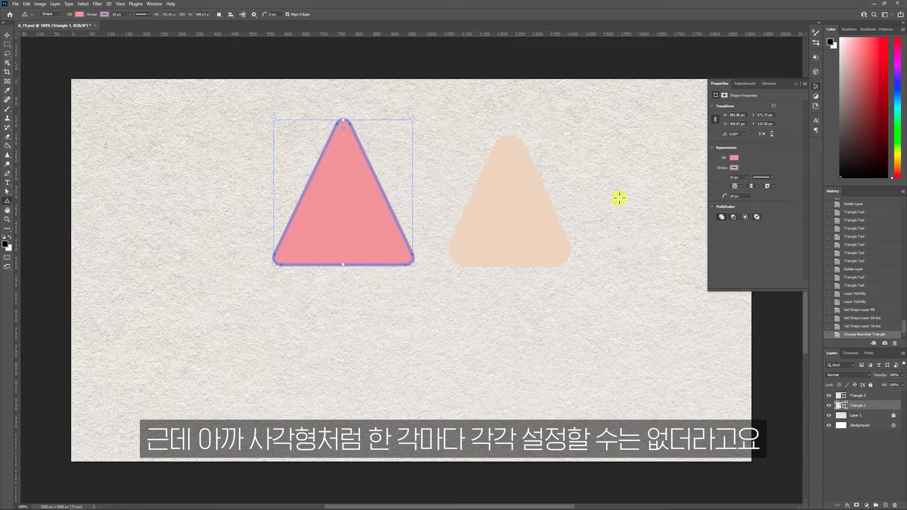
drag(727, 196, 592, 174)
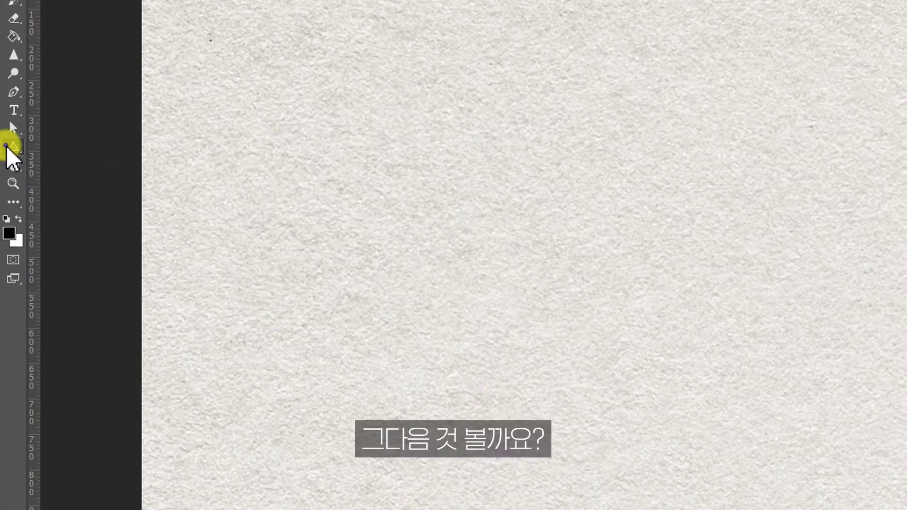
- Draw a pentagon about 479 × 473 px above the canvas centre with the Polygon Tool
right_click(8, 147)
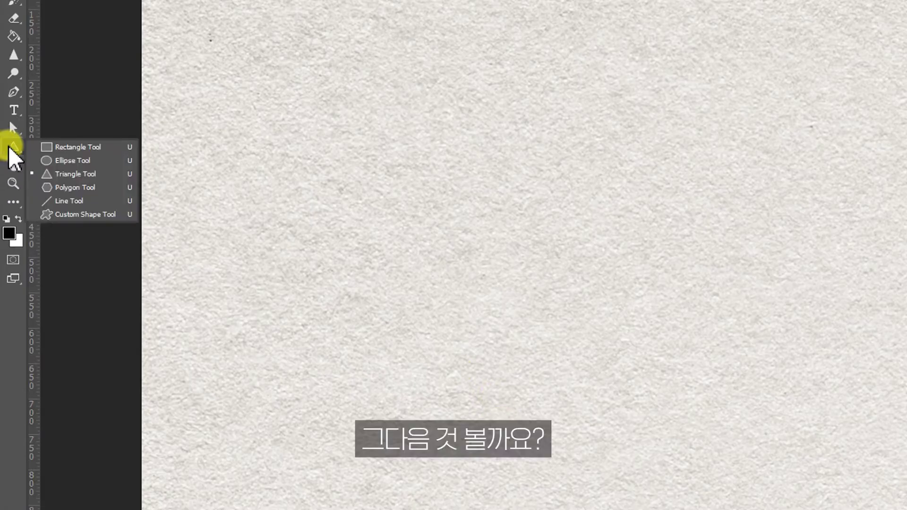
click(107, 189)
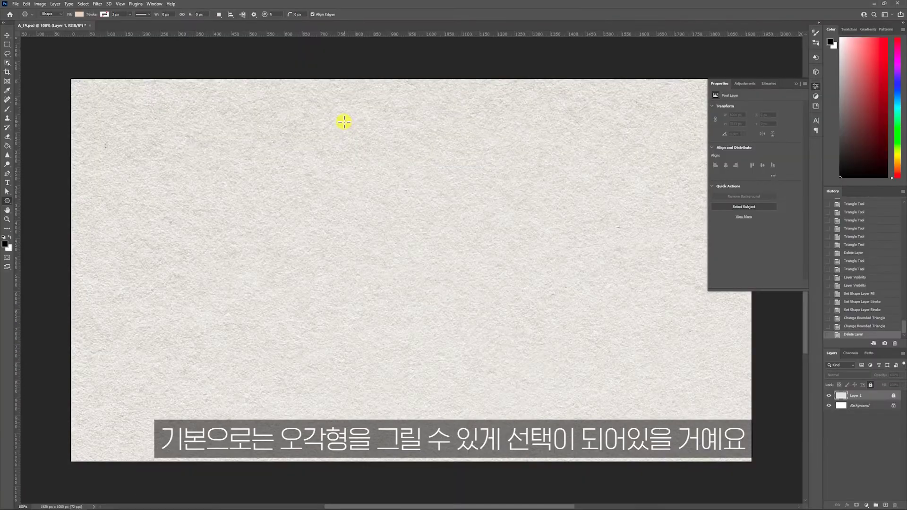
drag(312, 115, 481, 283)
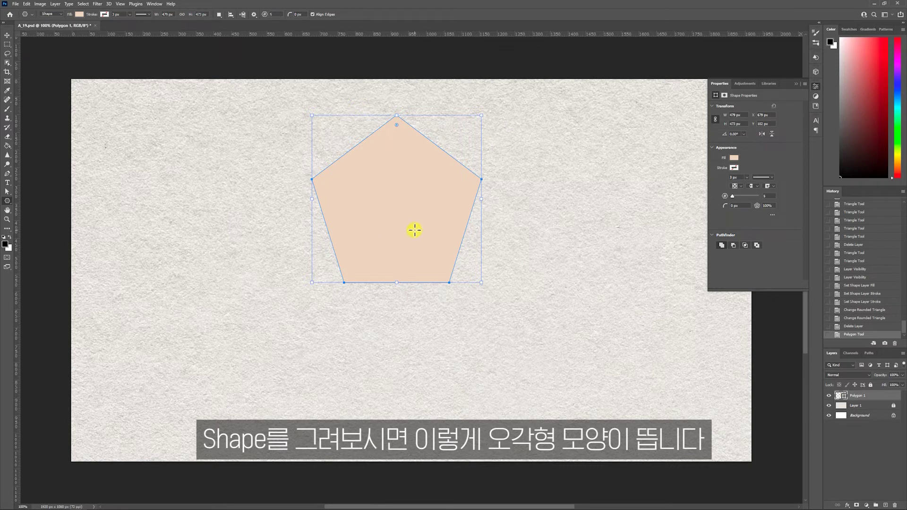
- Give the pentagon a magenta fill and a 10 px bluish-purple stroke
click(79, 14)
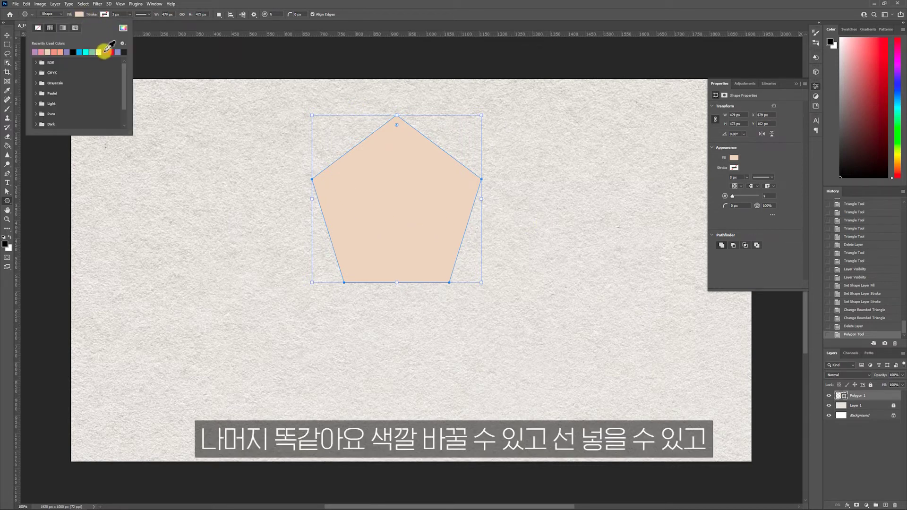
click(108, 50)
click(104, 14)
click(74, 51)
click(98, 51)
click(115, 14)
text(10)
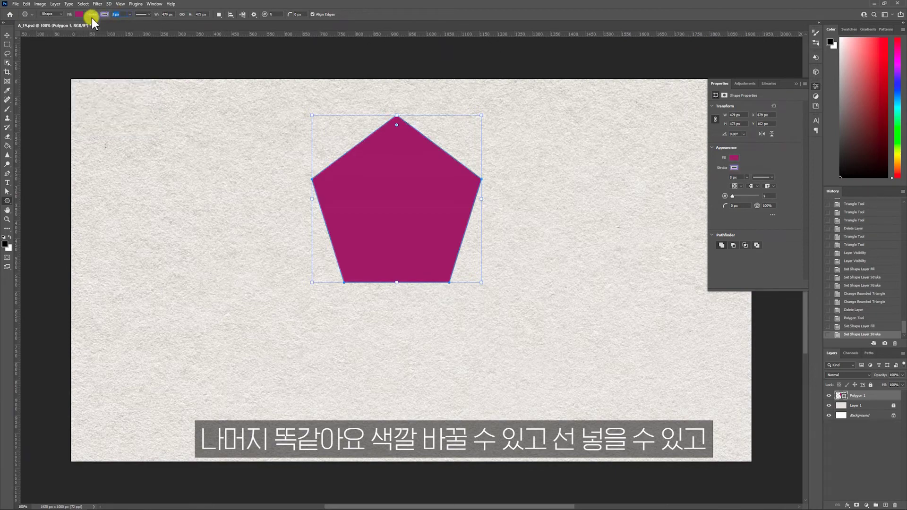
key(Return)
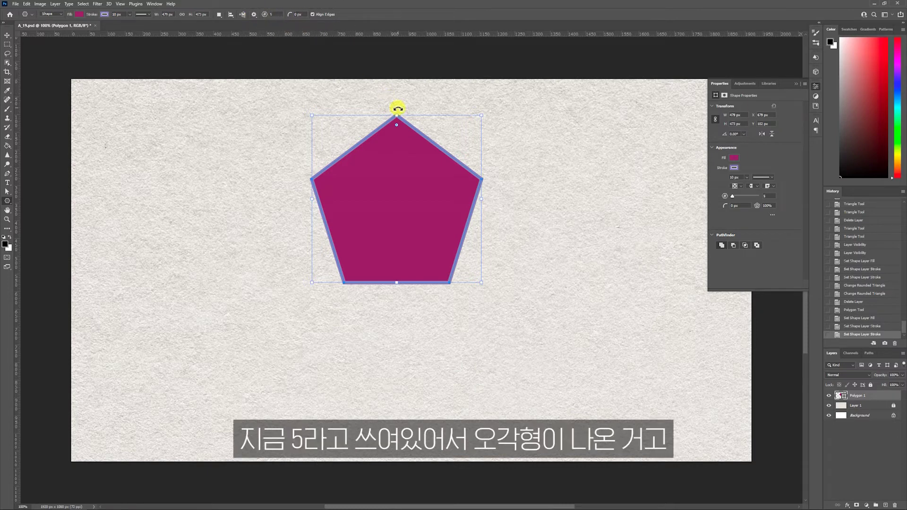
- Set the Polygon Tool to 8 sides and draw an octagon about 317 × 324 px left of the pentagon
click(270, 14)
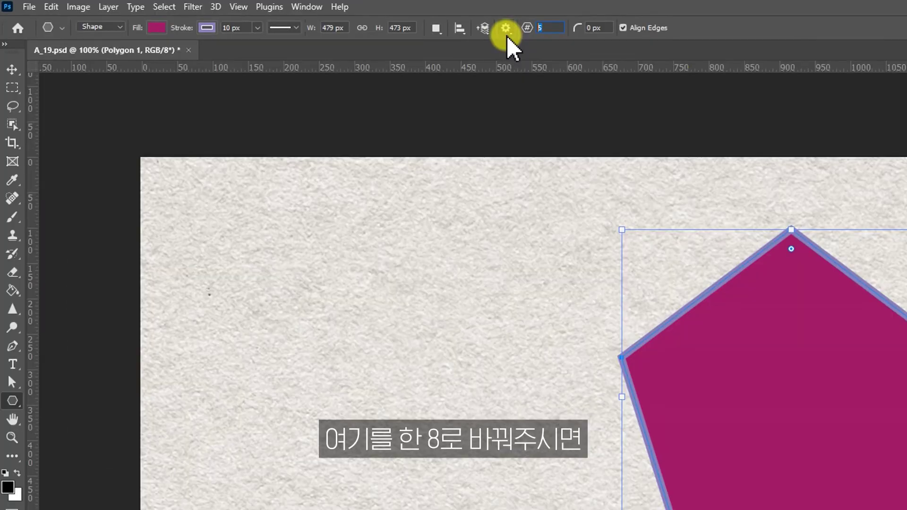
text(8)
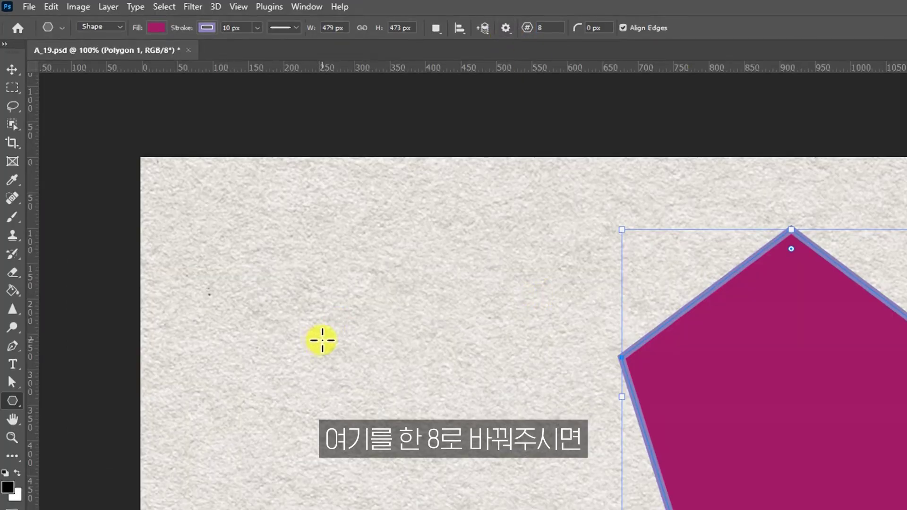
drag(303, 281, 507, 479)
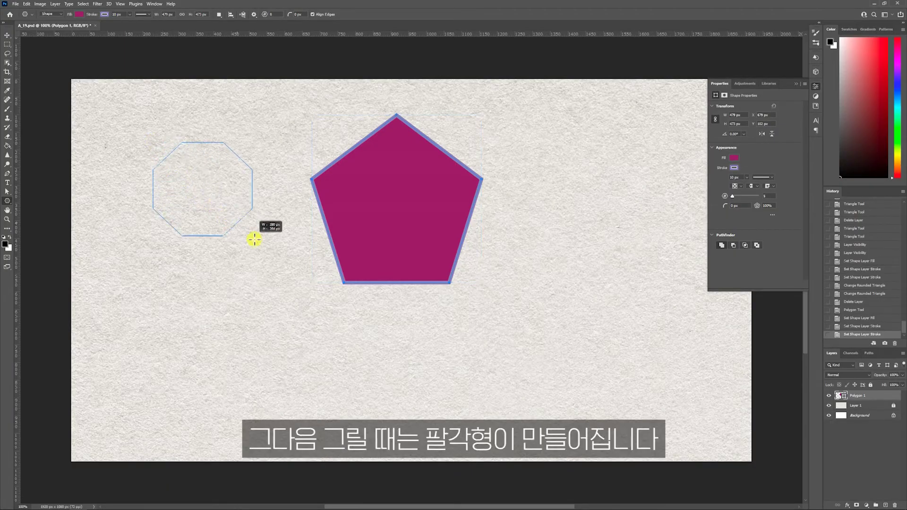
drag(254, 240, 266, 258)
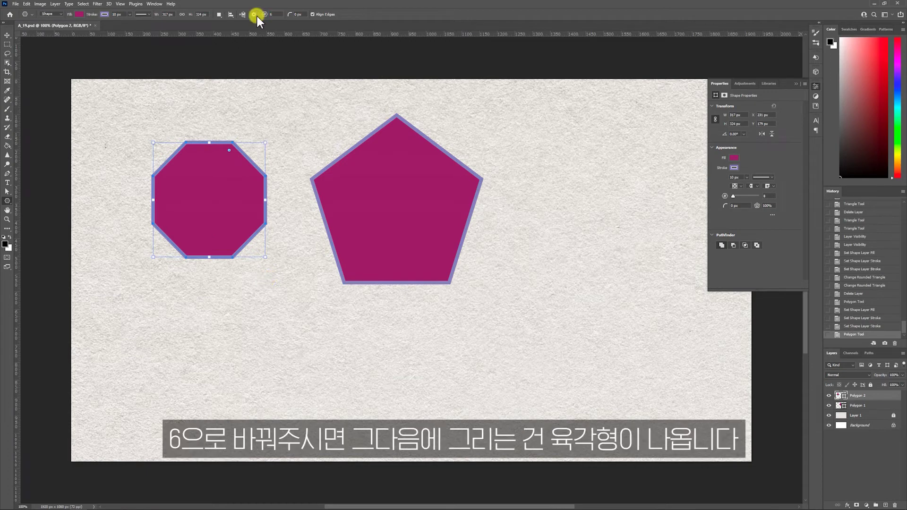
- Draw a six-sided polygon about 383 × 329 px right of the pentagon, with a salmon fill and no stroke
drag(510, 104, 646, 221)
click(734, 157)
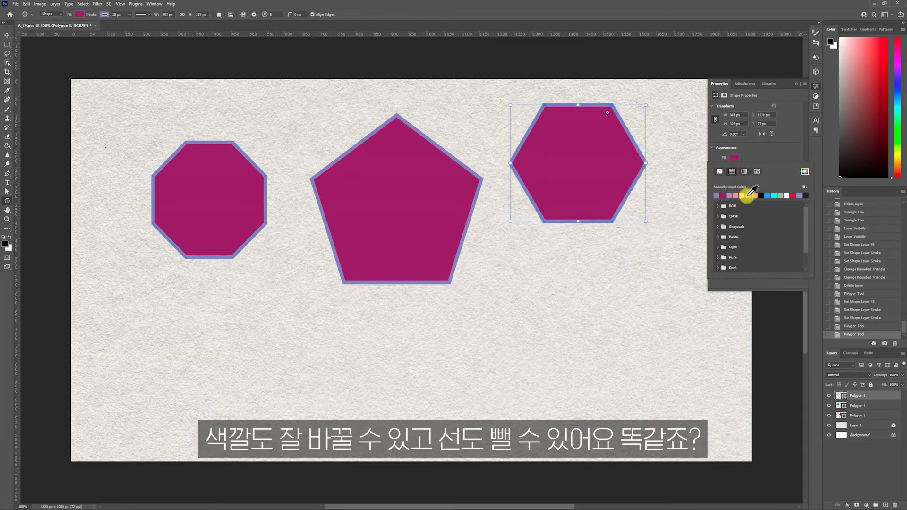
click(747, 196)
click(775, 142)
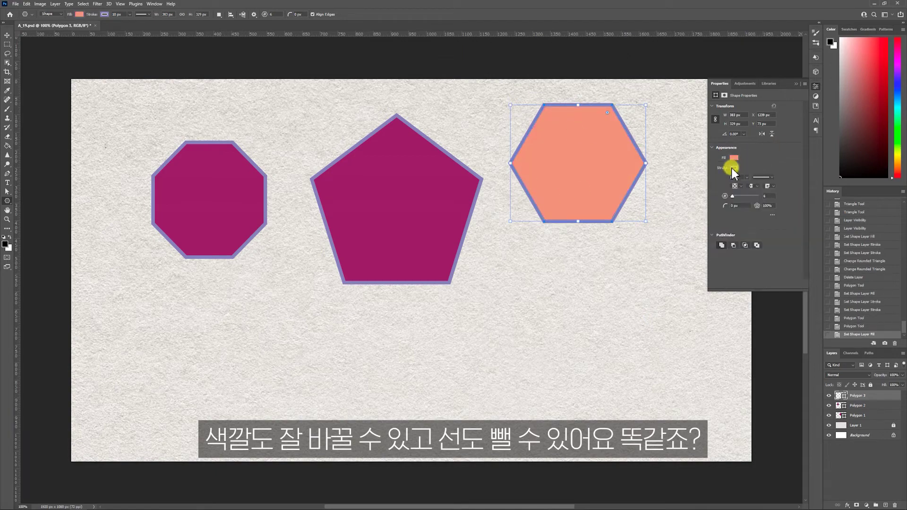
click(732, 169)
click(715, 184)
click(774, 149)
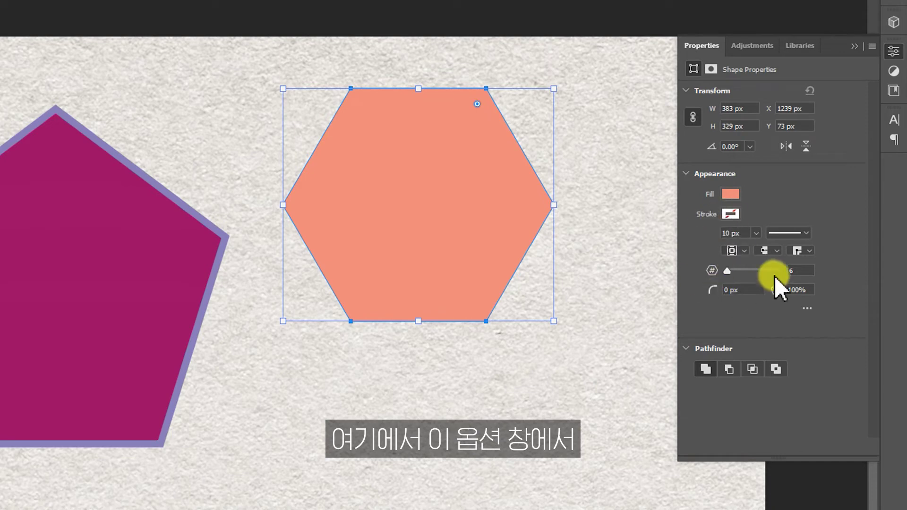
- Try 3 and 10 sides on the salmon polygon, finishing with 5 sides
mouse_move(729, 271)
mouse_down()
mouse_move(738, 270)
mouse_move(729, 274)
mouse_up()
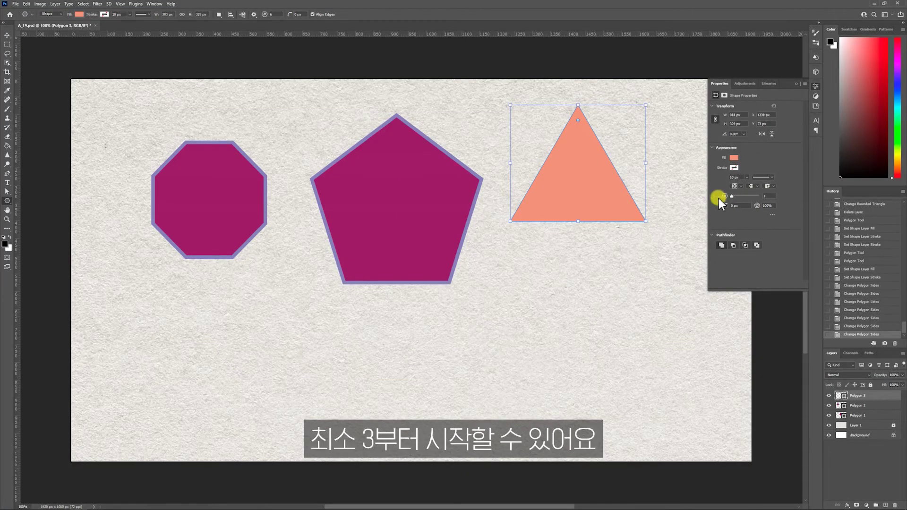
click(765, 195)
text(10)
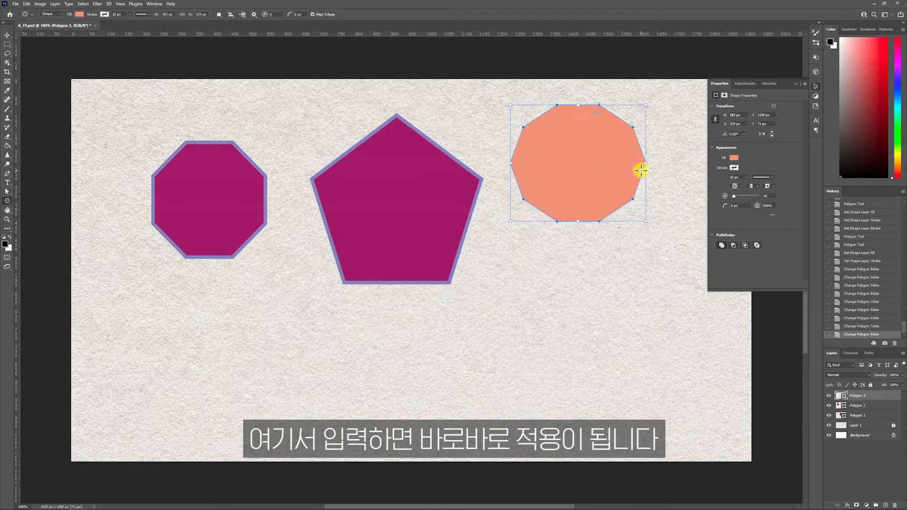
click(763, 196)
text(5)
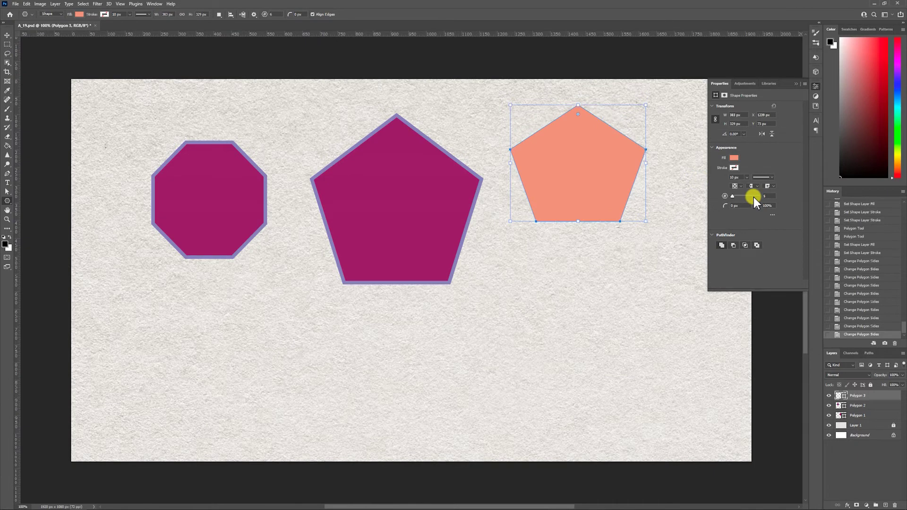
- Round the salmon pentagon's corners with a 30 px radius, increasing it to 50 px
key(Tab)
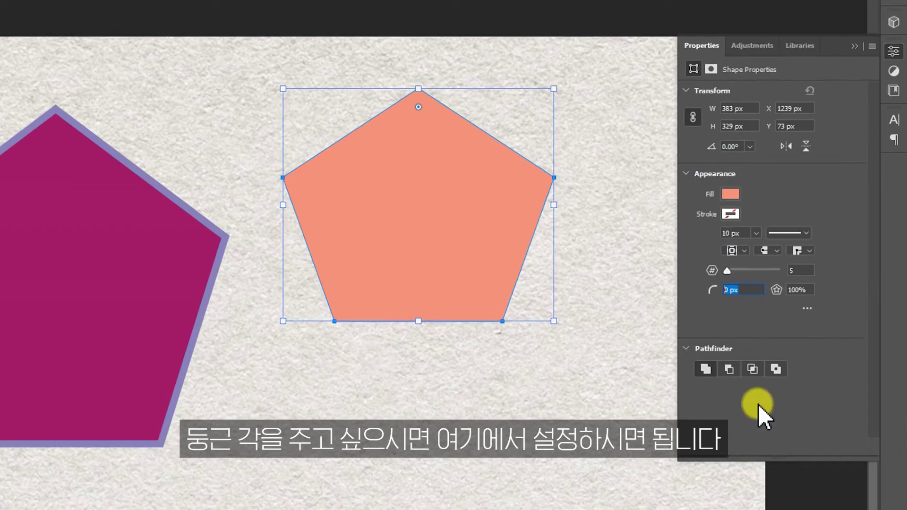
text(30)
key(Return)
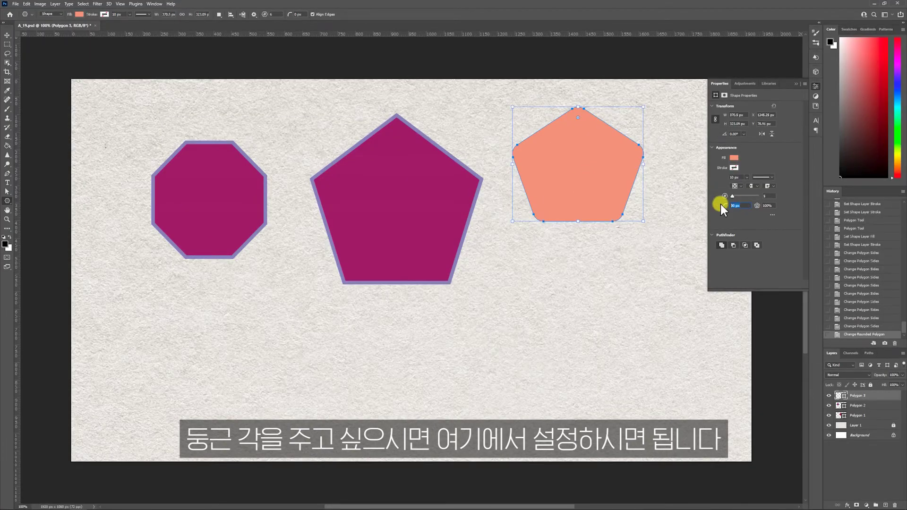
text(50)
key(Return)
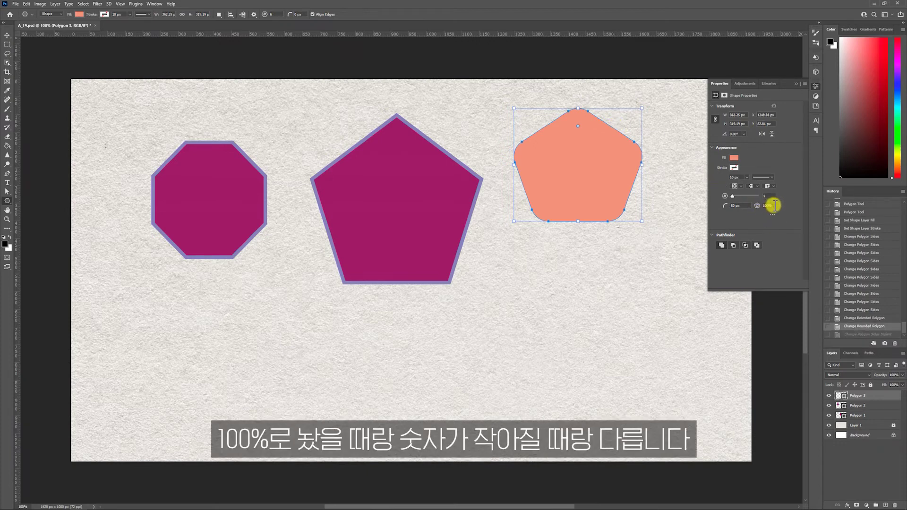
- Indent the salmon pentagon into a star with a 50% star ratio and try a ratio of 0%
drag(775, 205, 753, 206)
text(50)
key(Return)
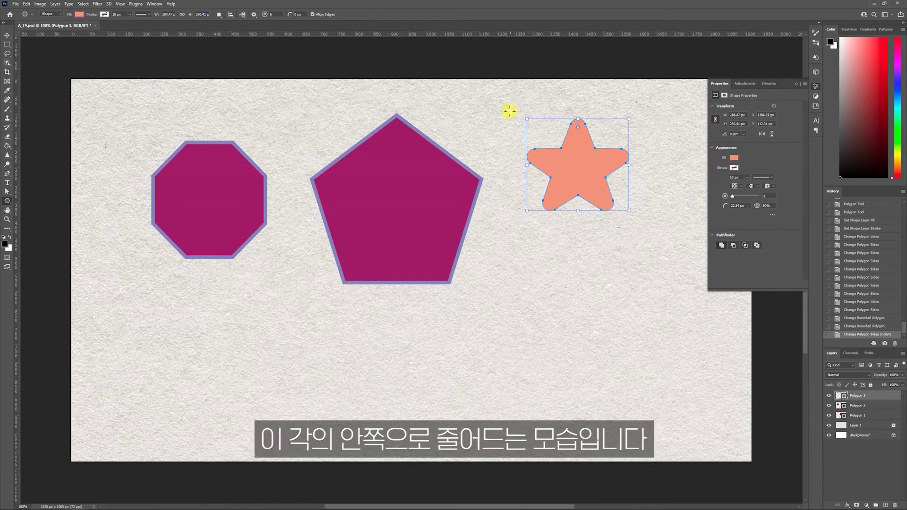
text(0)
key(Return)
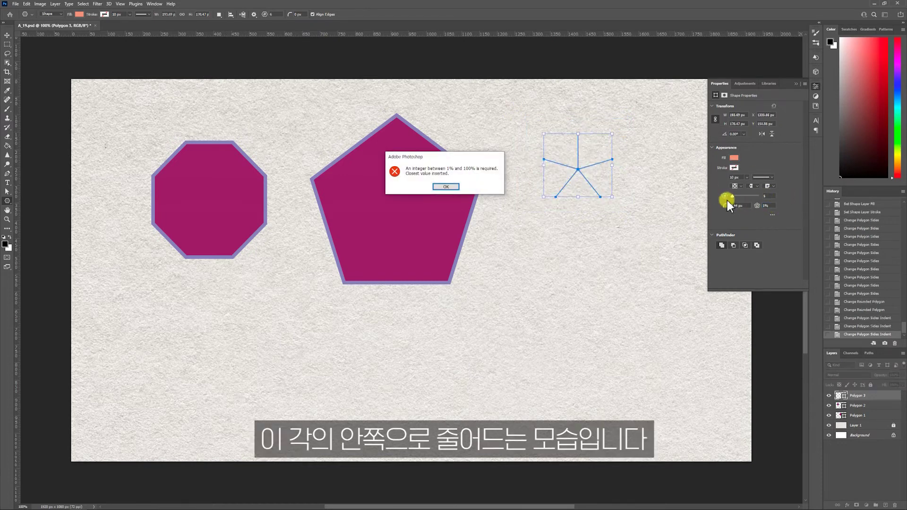
click(446, 187)
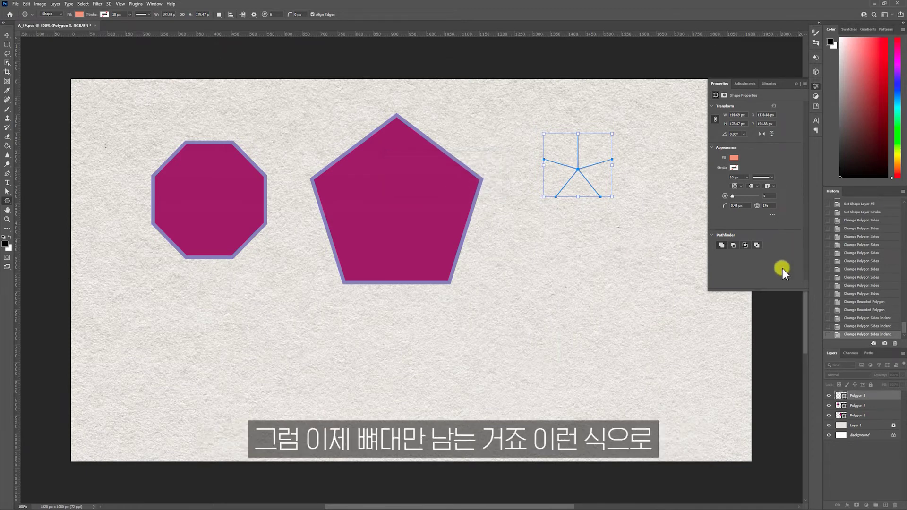
- Return the salmon star to a full pentagon by setting its star ratio to 100%
click(868, 427)
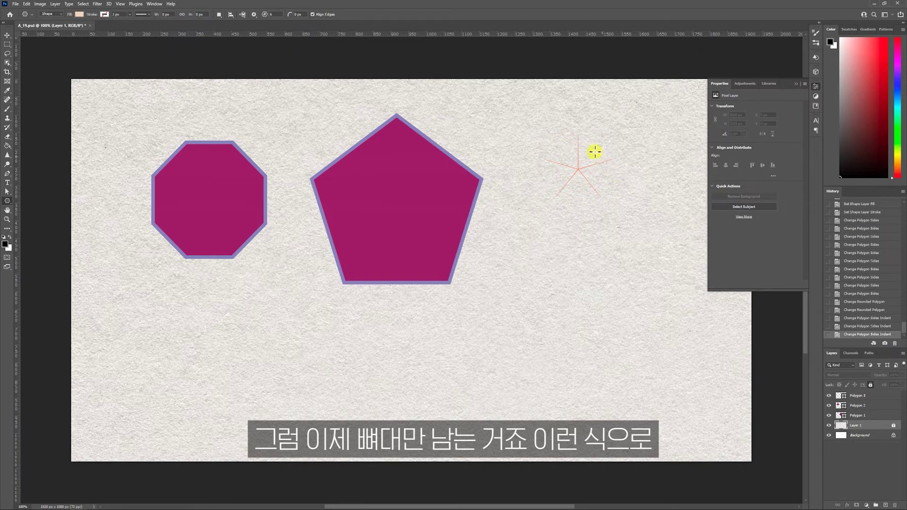
click(592, 182)
click(766, 205)
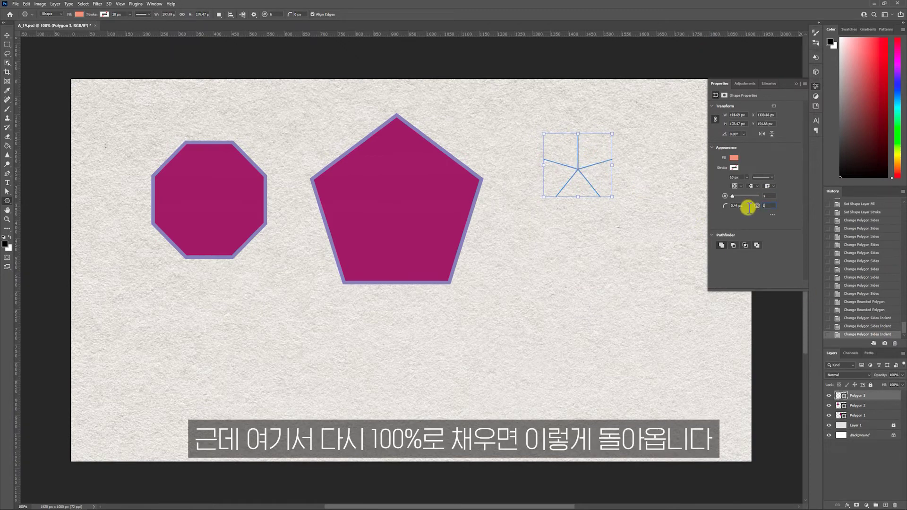
text(100%)
key(Return)
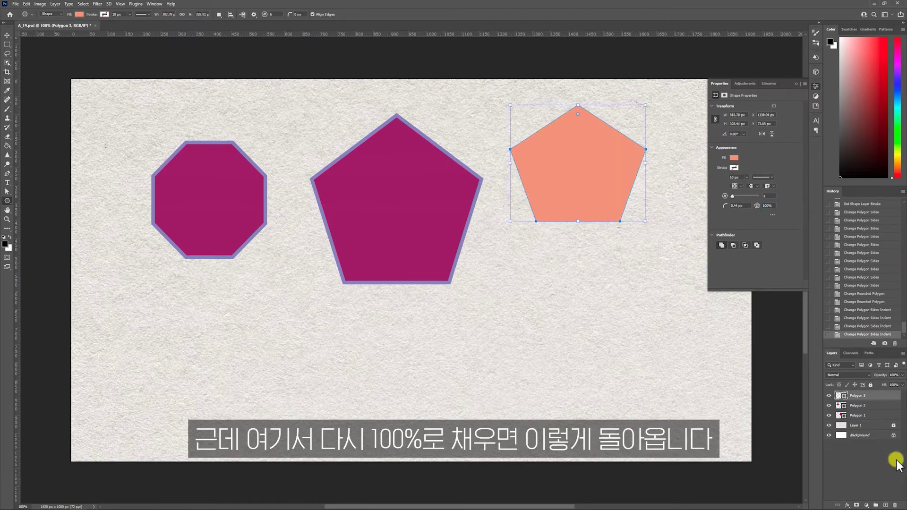
click(880, 464)
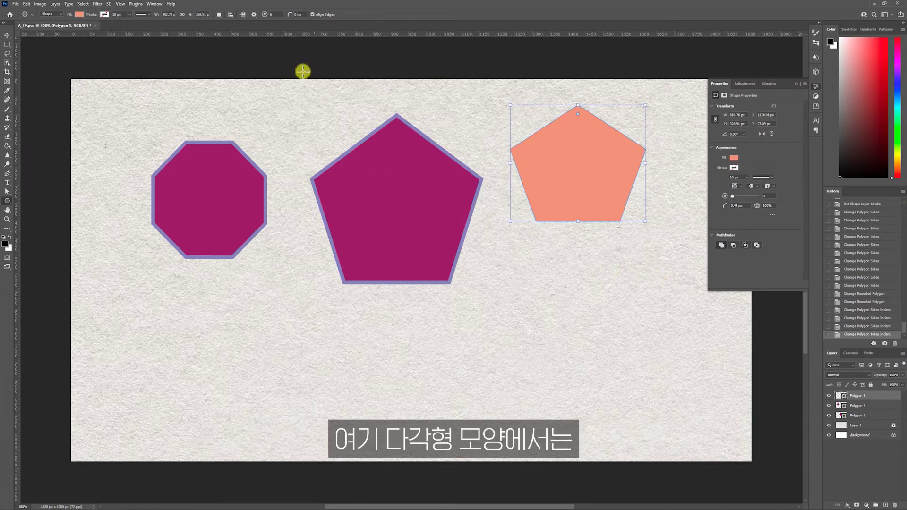
- Draw two small polygons in the empty area below the existing shapes
click(263, 17)
key(Return)
drag(265, 294, 316, 358)
drag(504, 272, 576, 338)
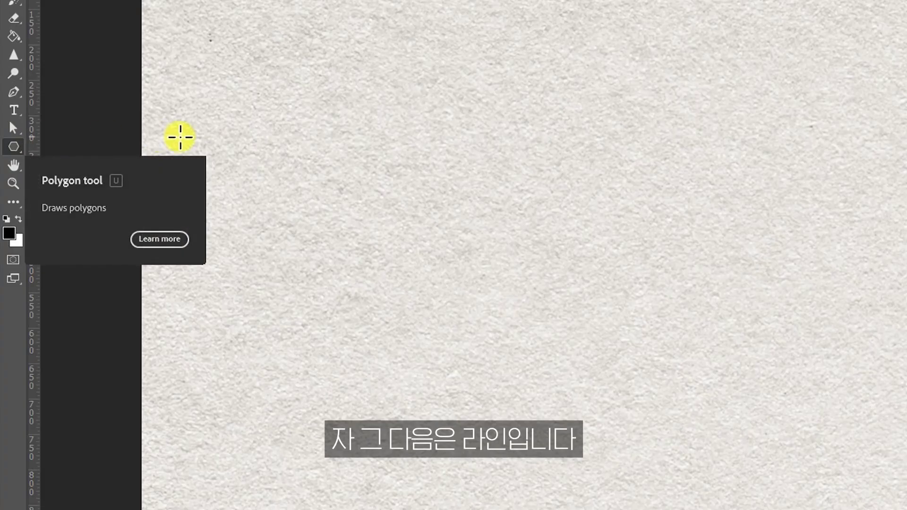
- Draw a slanted line about 1030 px long across the upper canvas with the Line tool and delete it
right_click(14, 146)
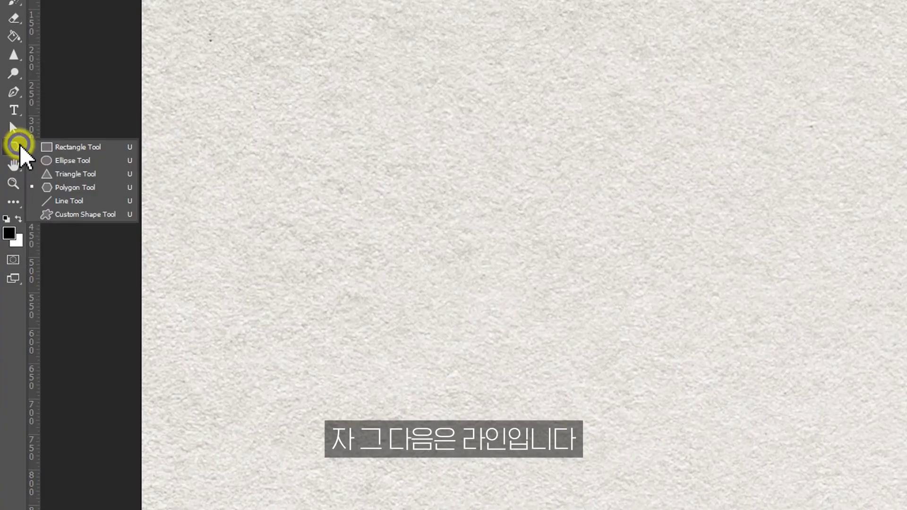
click(112, 203)
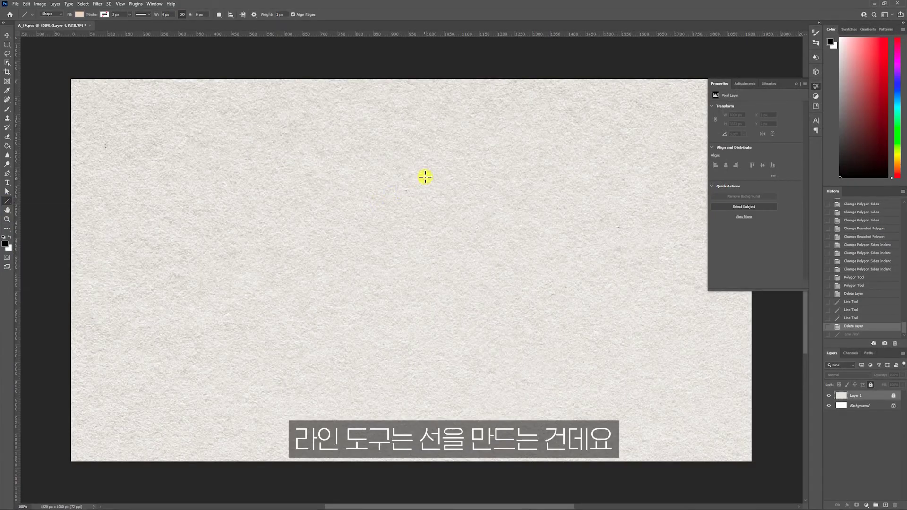
drag(287, 160, 649, 119)
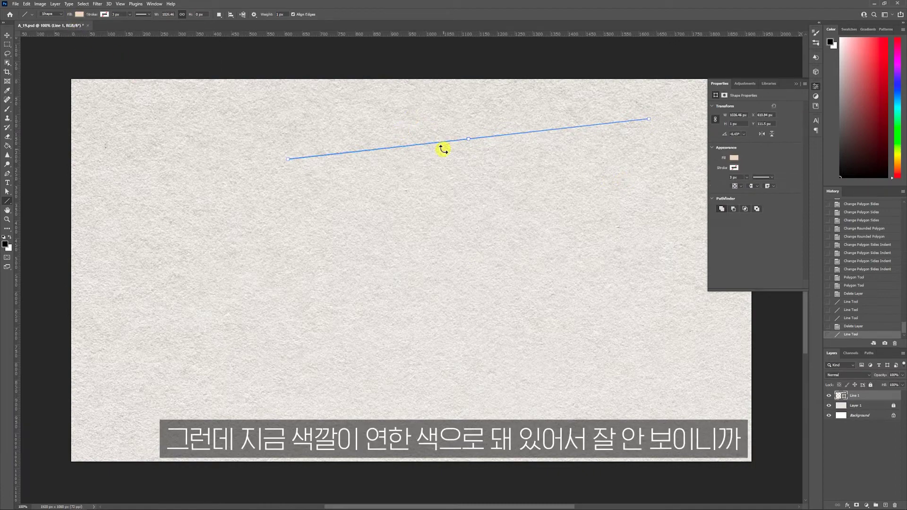
key(Delete)
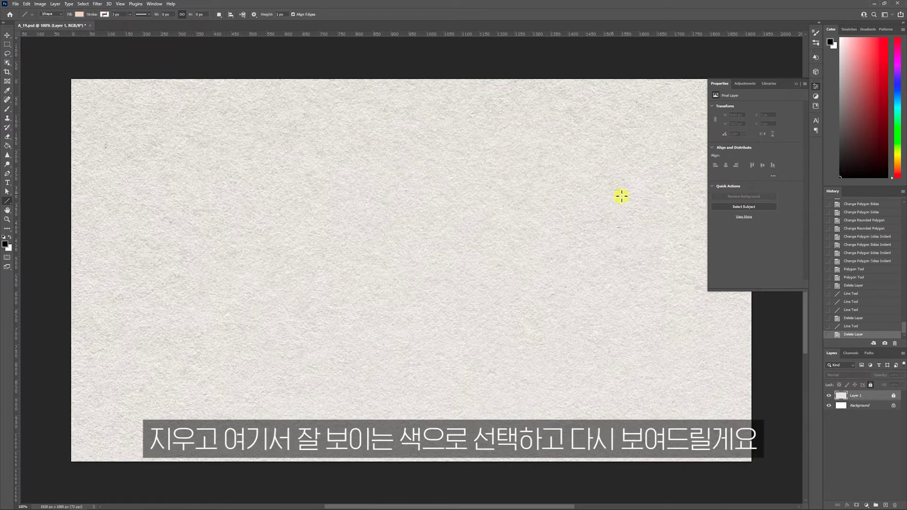
- Draw a horizontal line about 814 px long near the canvas's upper edge, with a black fill and no stroke
click(79, 14)
click(79, 52)
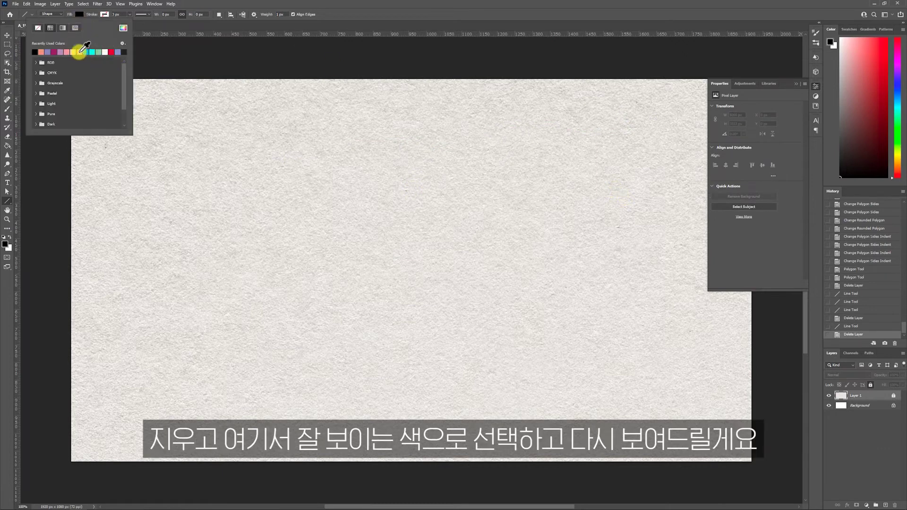
click(79, 14)
drag(242, 141, 529, 259)
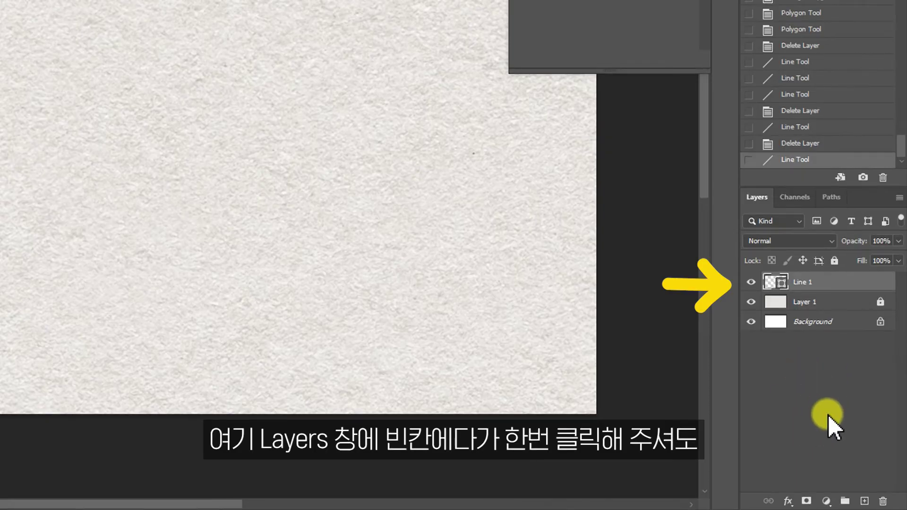
click(829, 415)
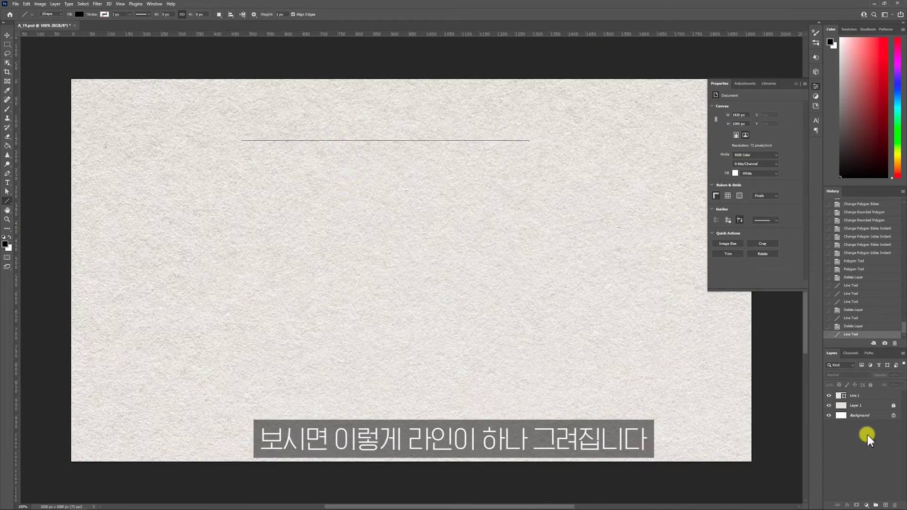
- Change the horizontal line's fill to magenta and give it a light purple stroke
click(859, 397)
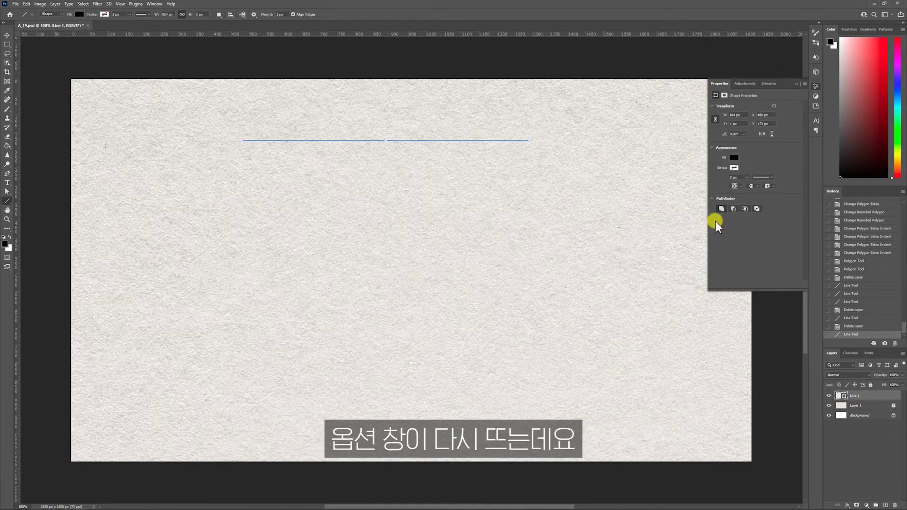
click(735, 158)
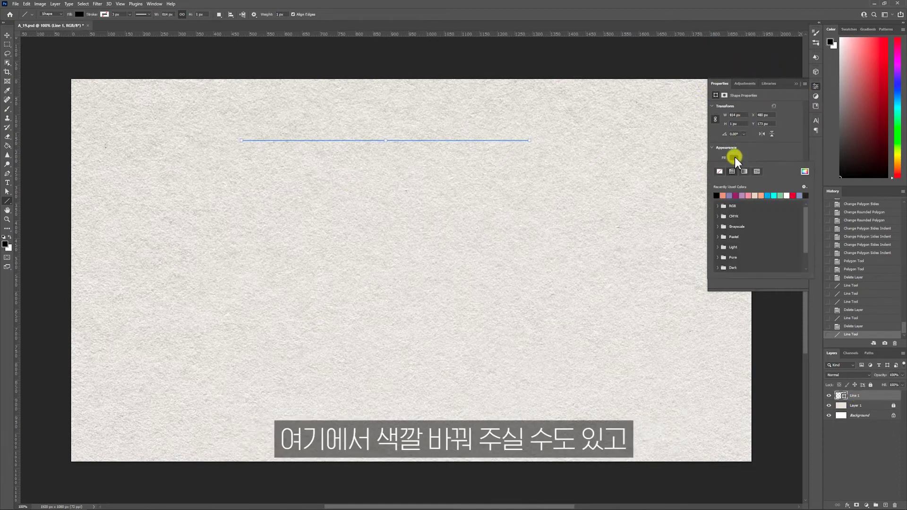
click(737, 195)
click(872, 431)
click(859, 396)
click(734, 168)
click(740, 205)
click(766, 156)
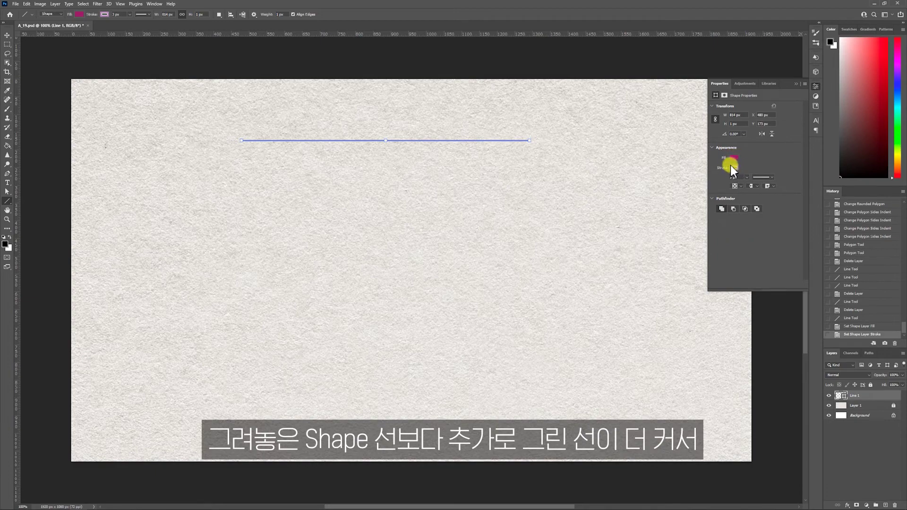
click(889, 455)
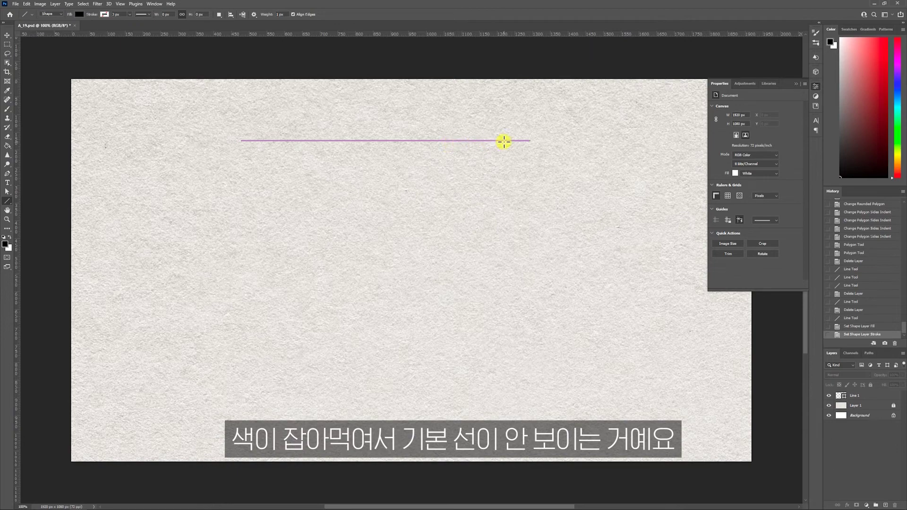
- Remove the stroke from the horizontal magenta line
click(855, 396)
click(735, 166)
click(757, 161)
click(878, 455)
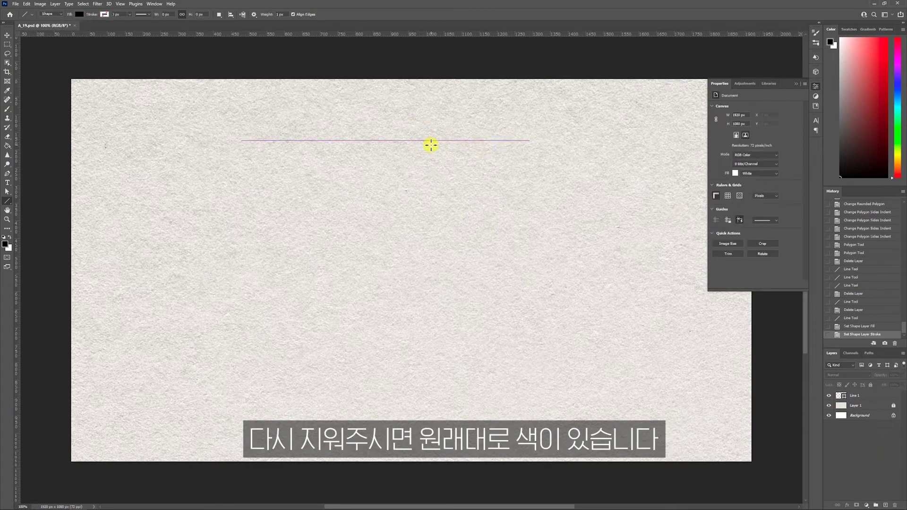
click(881, 397)
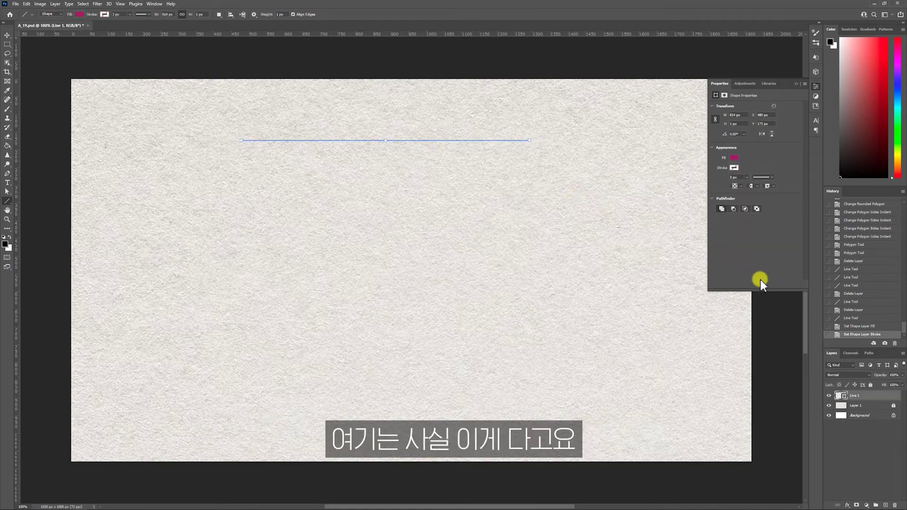
click(856, 442)
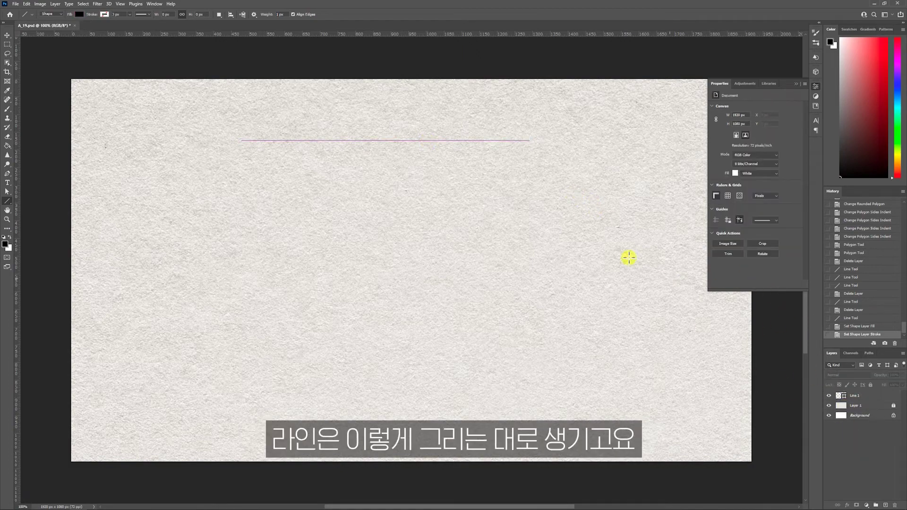
- Draw five short 1 px black lines in different directions below the magenta line
drag(243, 182, 254, 267)
drag(406, 223, 462, 165)
drag(481, 247, 591, 251)
drag(458, 223, 387, 324)
drag(330, 232, 368, 311)
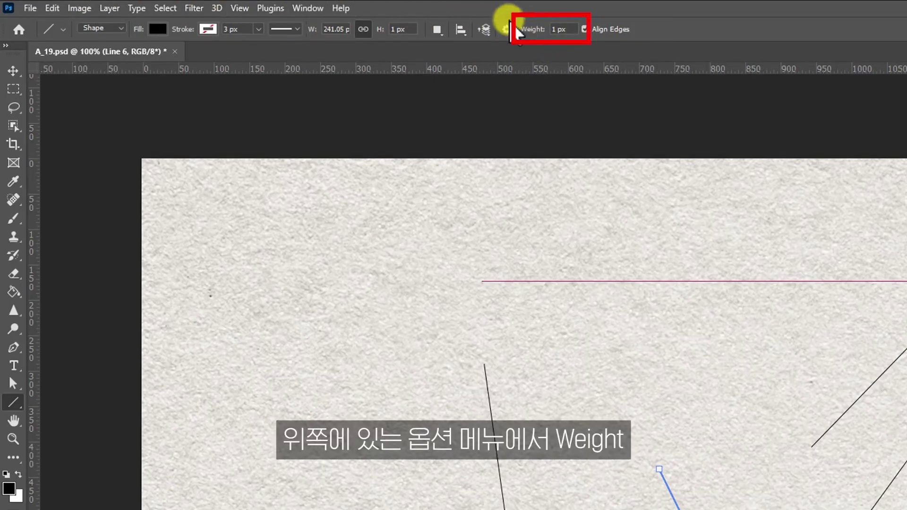
- Set the line weight to 10 px and draw four thick black lines: two horizontal, one vertical and one diagonal
click(536, 29)
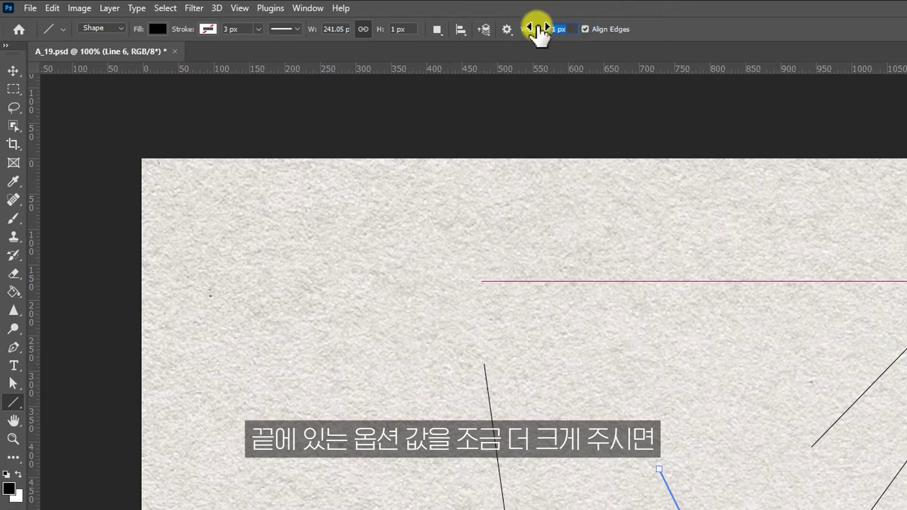
drag(534, 216, 906, 216)
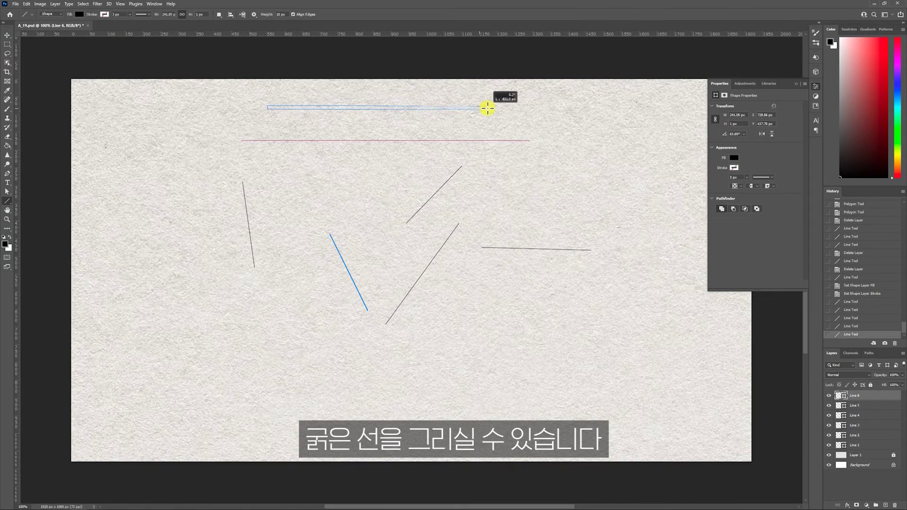
drag(573, 125, 576, 213)
drag(266, 148, 182, 227)
drag(344, 227, 468, 228)
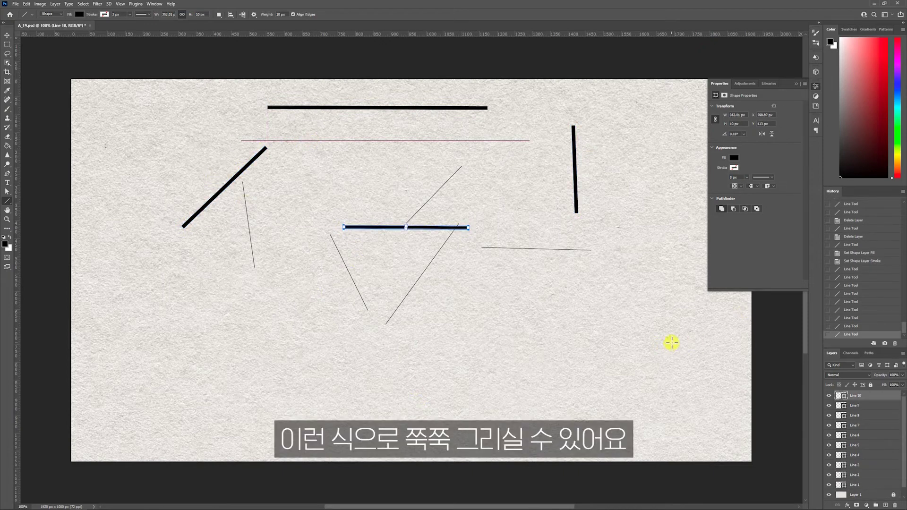
- Draw one thin line near the canvas's upper-left corner and a 100 px thick black line about 640 px long in the upper middle
drag(274, 15, 270, 16)
drag(138, 130, 229, 117)
click(270, 18)
drag(314, 164, 535, 141)
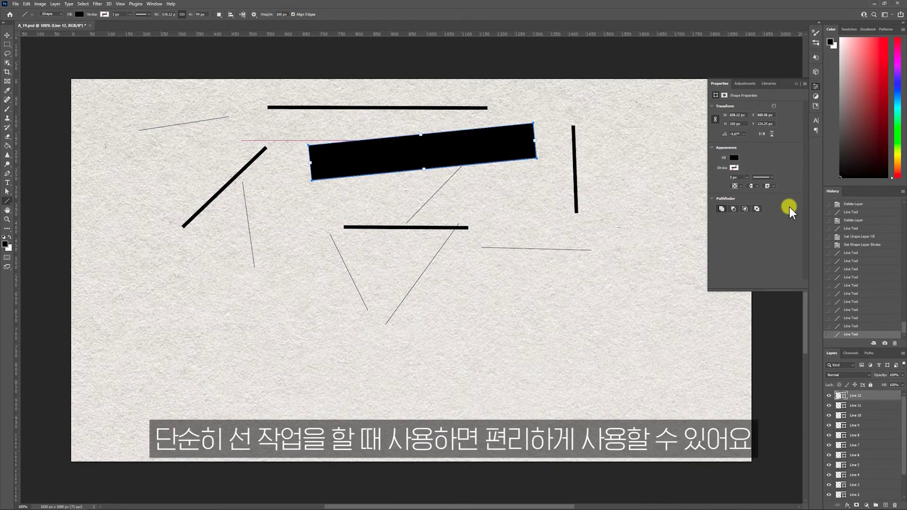
click(281, 14)
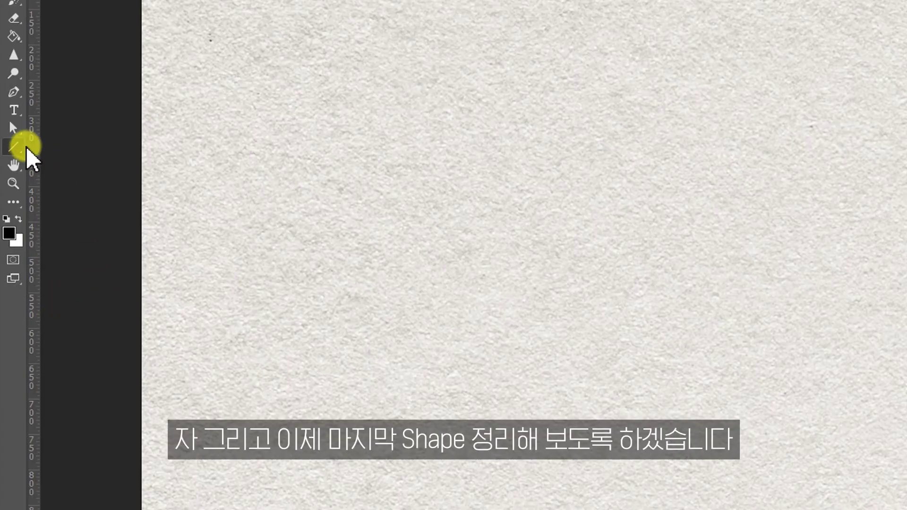
- Activate the Custom Shape tool and expand the Flowers, Boats, Leaf Trees and Wild Animals groups among its shapes
right_click(18, 143)
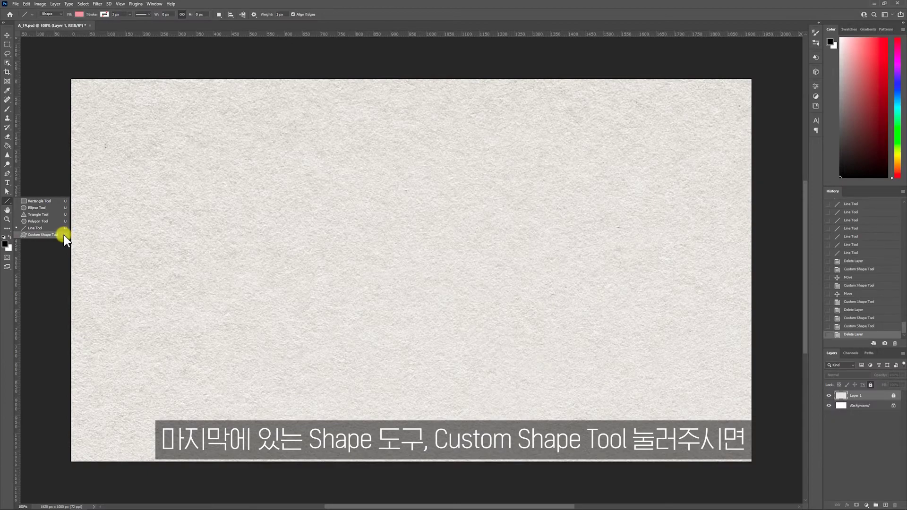
click(64, 235)
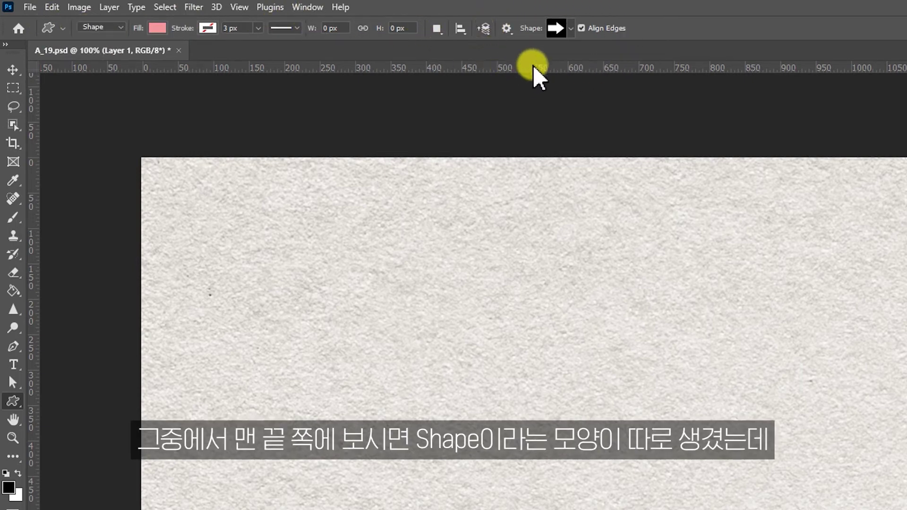
click(573, 28)
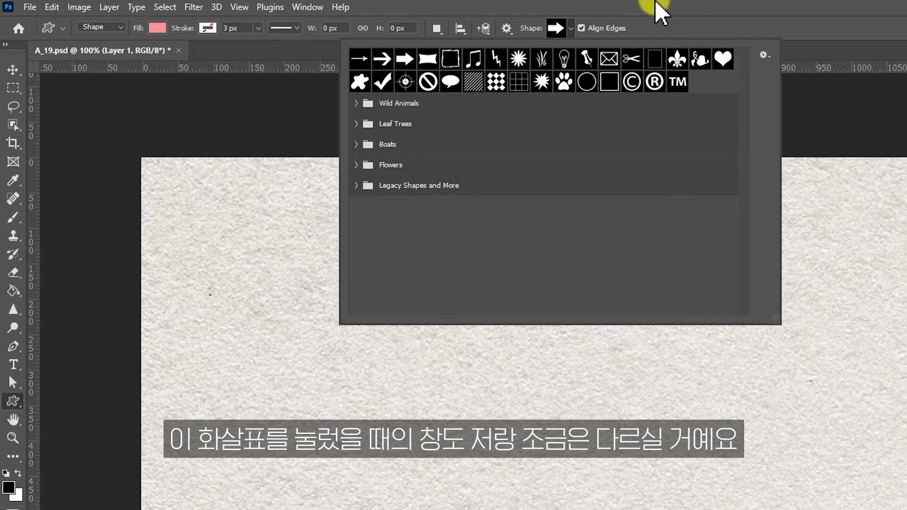
click(509, 103)
shift+click(424, 164)
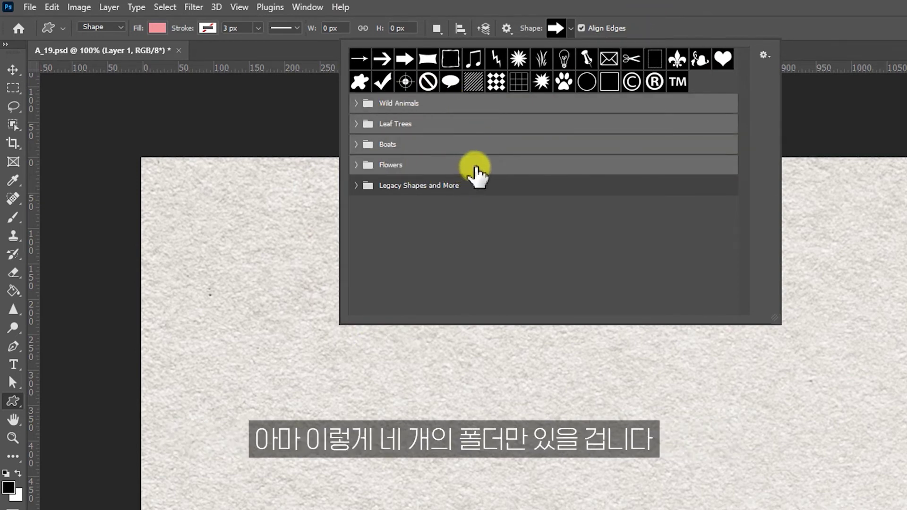
click(356, 165)
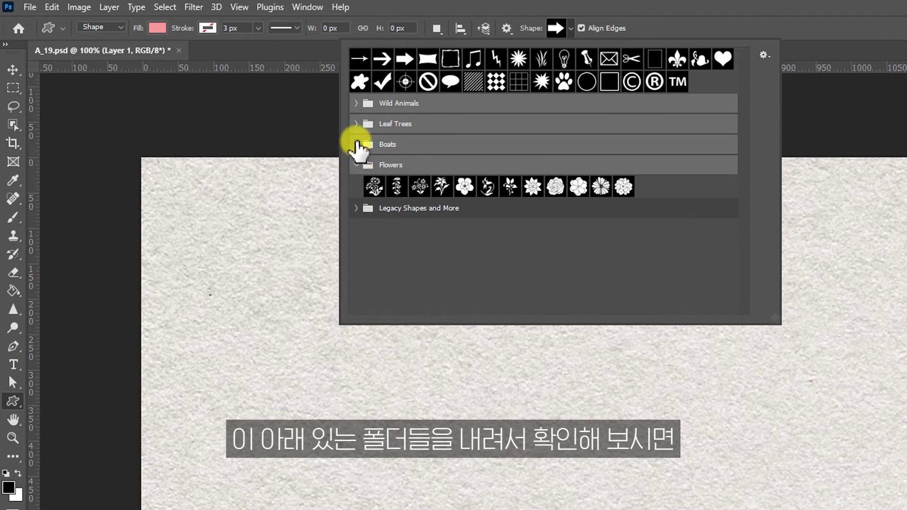
click(356, 145)
click(355, 124)
click(356, 124)
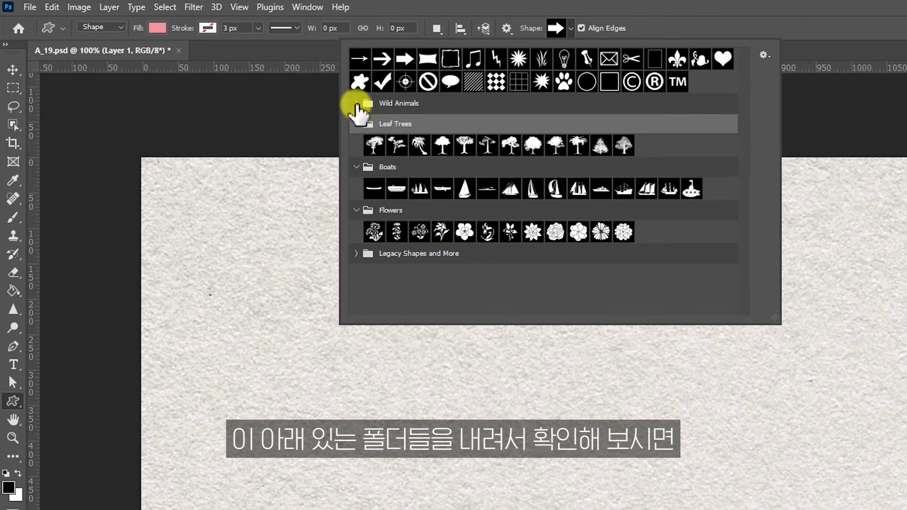
click(356, 103)
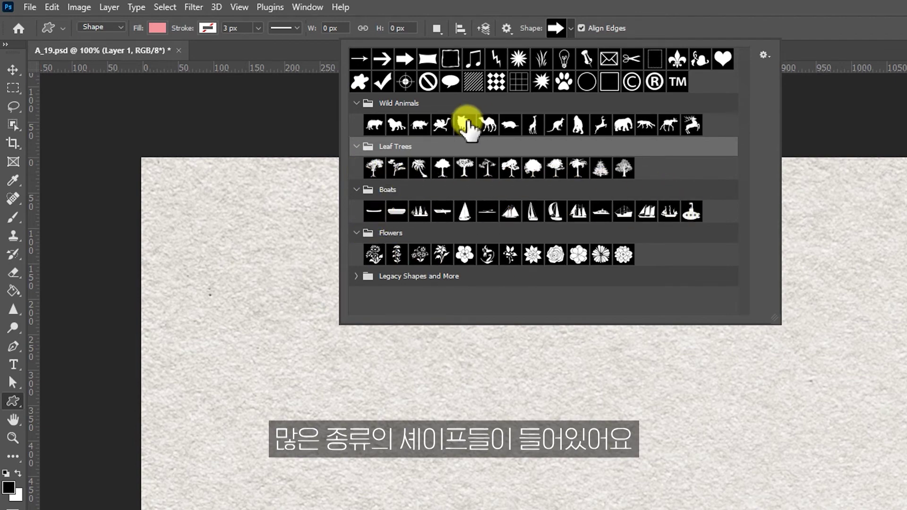
- Draw the fox shape from Wild Animals about 330 × 354 px near the canvas's upper-left corner, with a pink fill and no stroke
click(466, 125)
drag(340, 219, 450, 323)
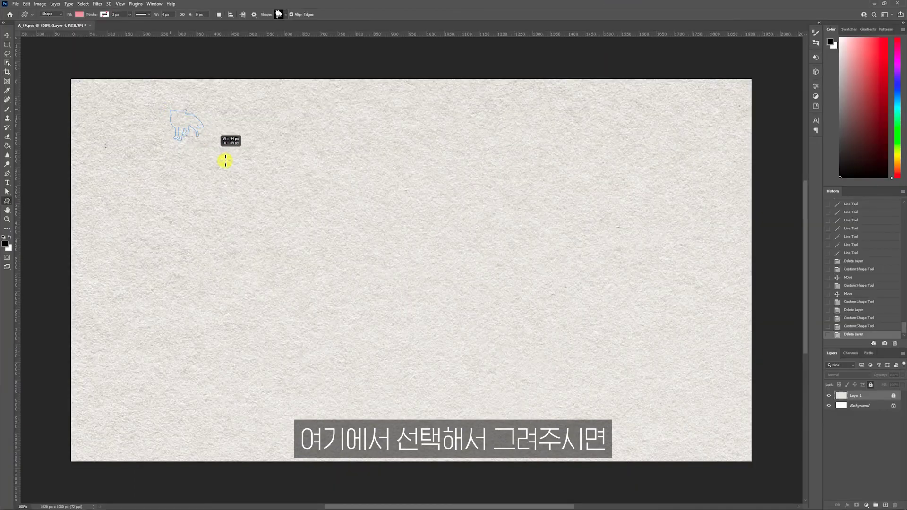
drag(225, 161, 287, 234)
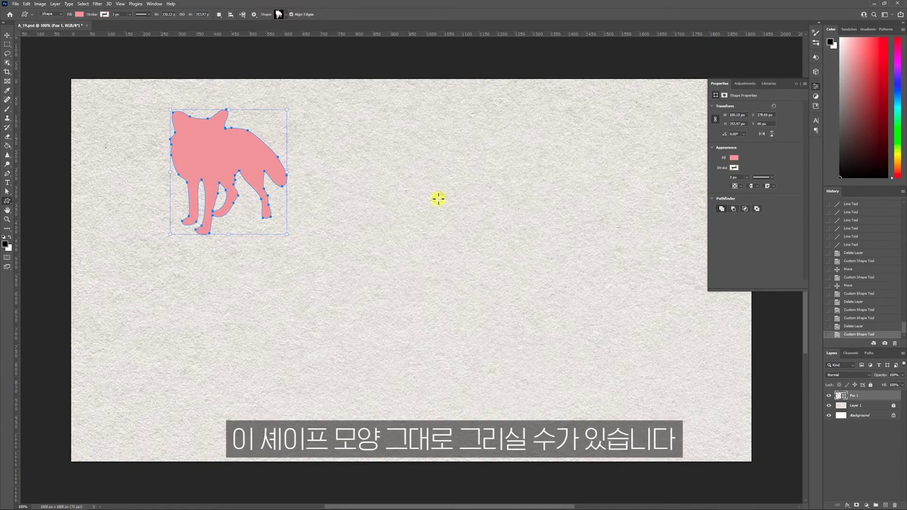
- Draw the full-rigged ship shape from Boats about 365 × 327 px, beside the fox in the upper middle of the canvas
click(280, 14)
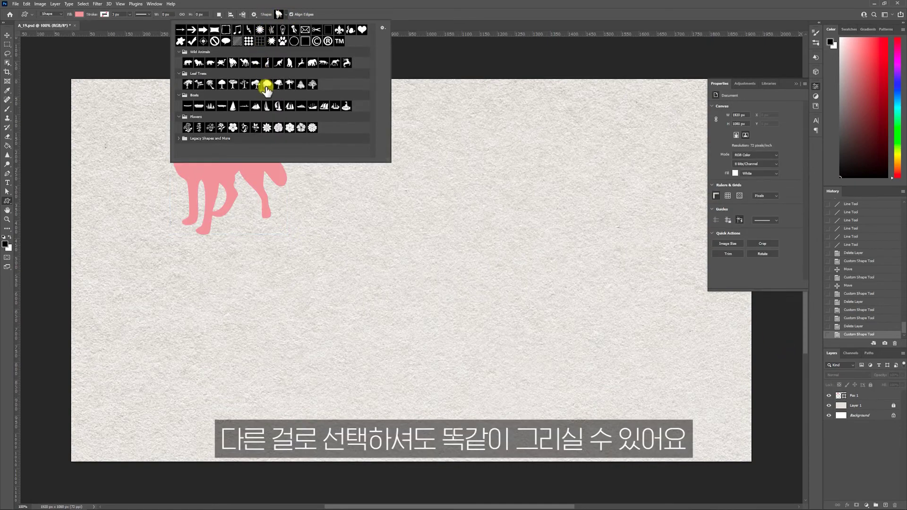
double_click(290, 106)
drag(347, 105, 476, 221)
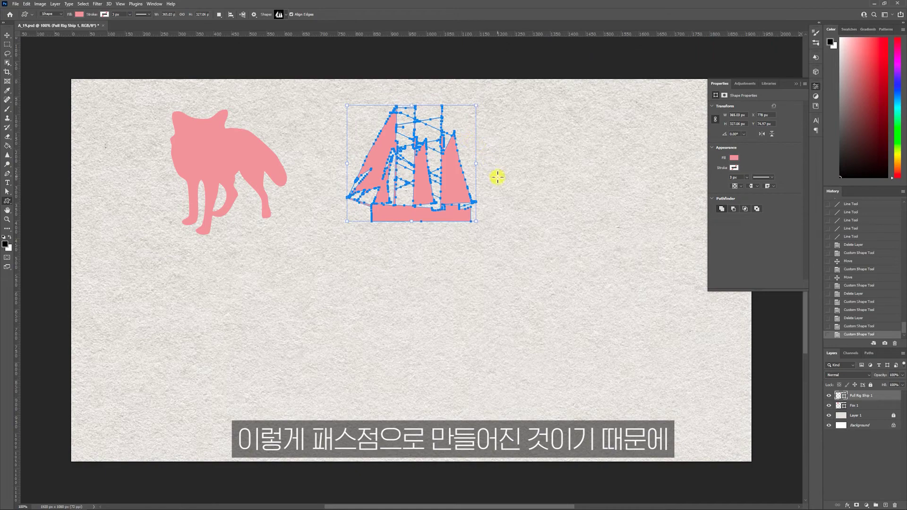
- Move the ship slightly closer to the fox and enlarge it to about 504 × 451 px with Free Transform
key(v)
drag(500, 182, 460, 162)
key(ctrl+t)
drag(438, 213, 494, 251)
key(Return)
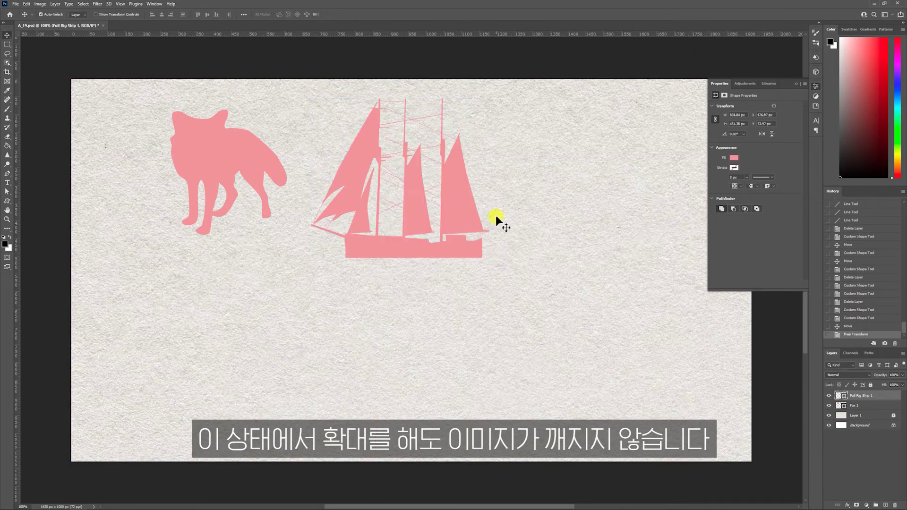
- Enlarge the ship to about 863 × 773 px, and scale it back down to about 313 × 281 px
key(ctrl+t)
drag(490, 258, 633, 352)
key(Return)
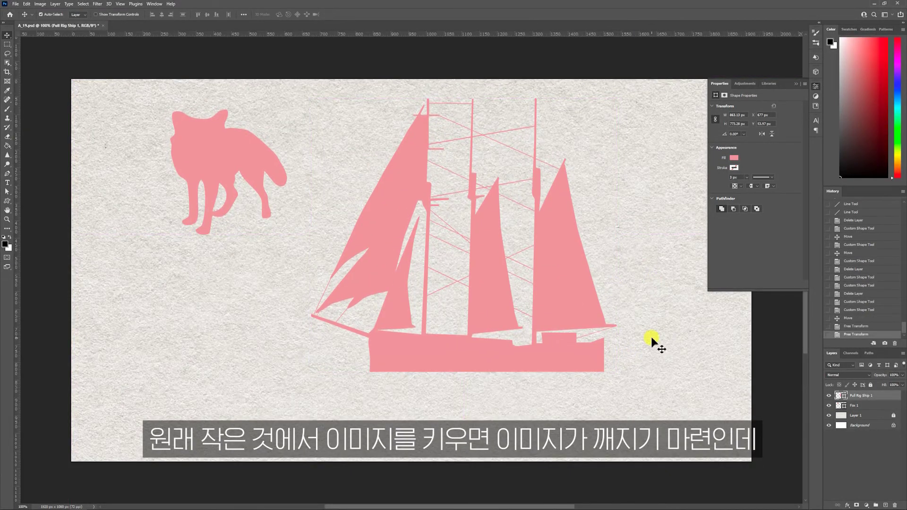
key(ctrl+t)
drag(609, 373, 435, 186)
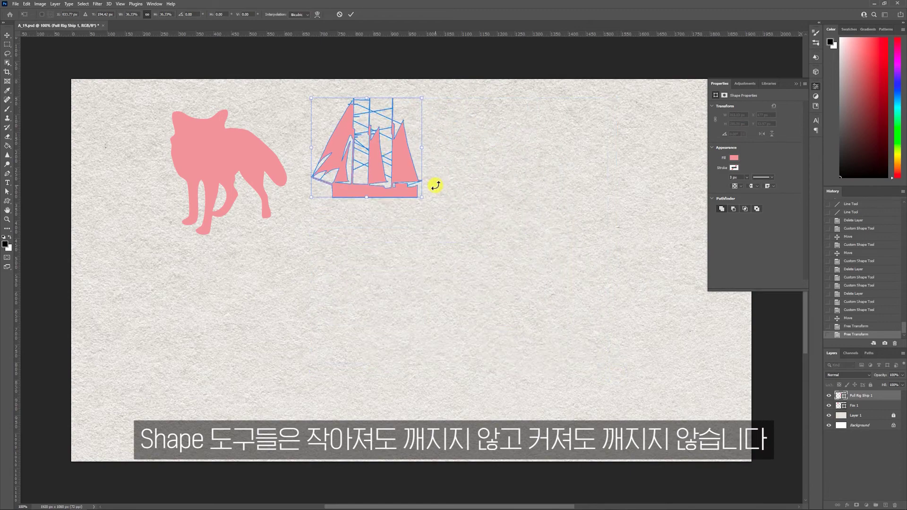
key(Return)
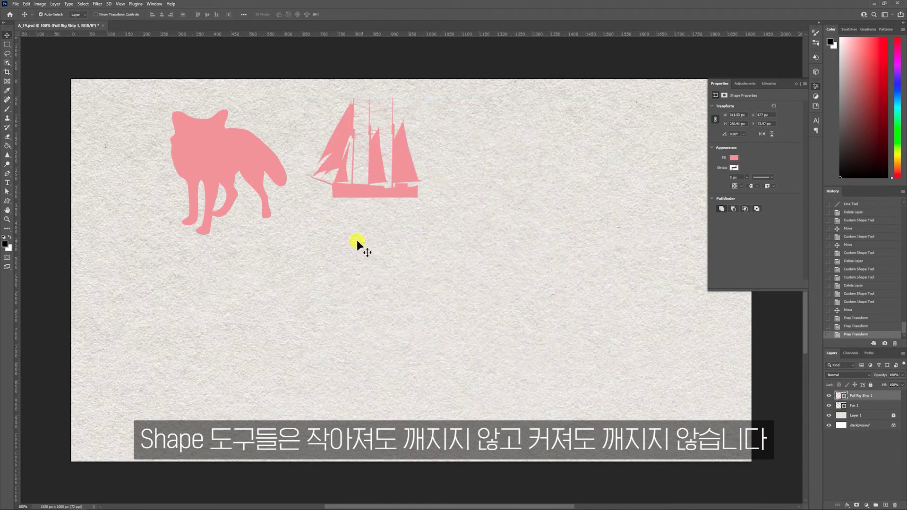
- Draw the sycamore tree shape from Leaf Trees about 284 × 352 px in the canvas's upper area, beyond the ship
key(u)
click(282, 15)
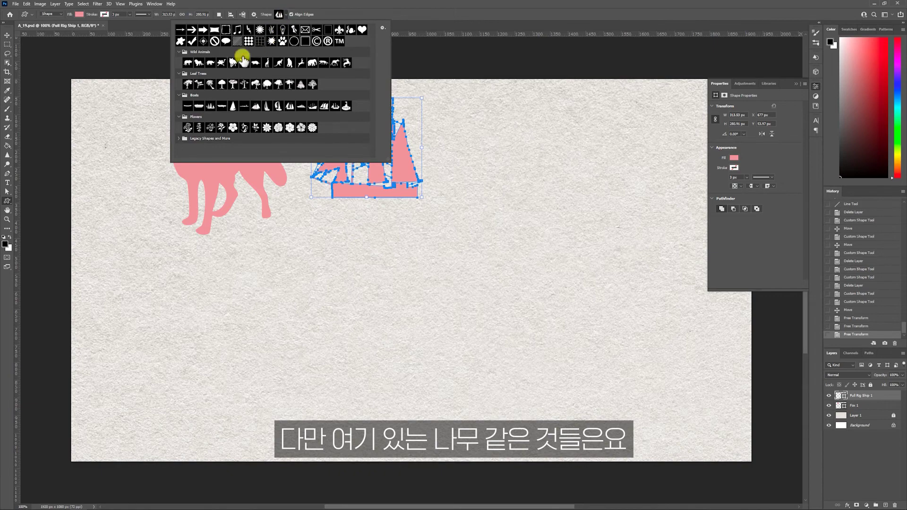
click(314, 88)
drag(468, 100, 569, 224)
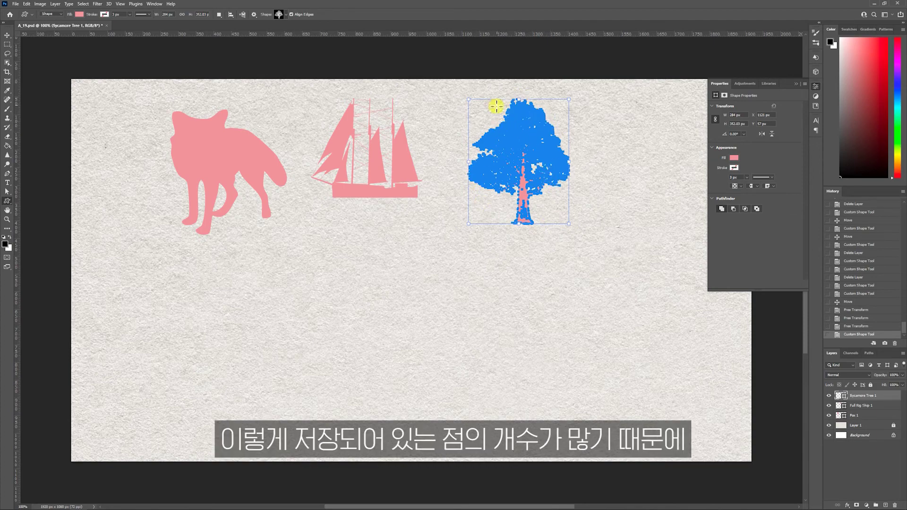
- Select the tree's shape layer and change its fill to light purple
click(862, 475)
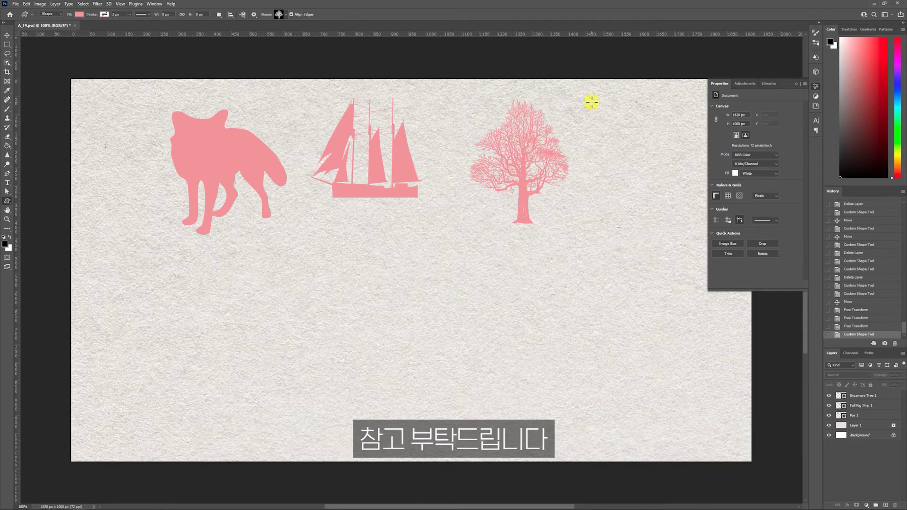
click(861, 397)
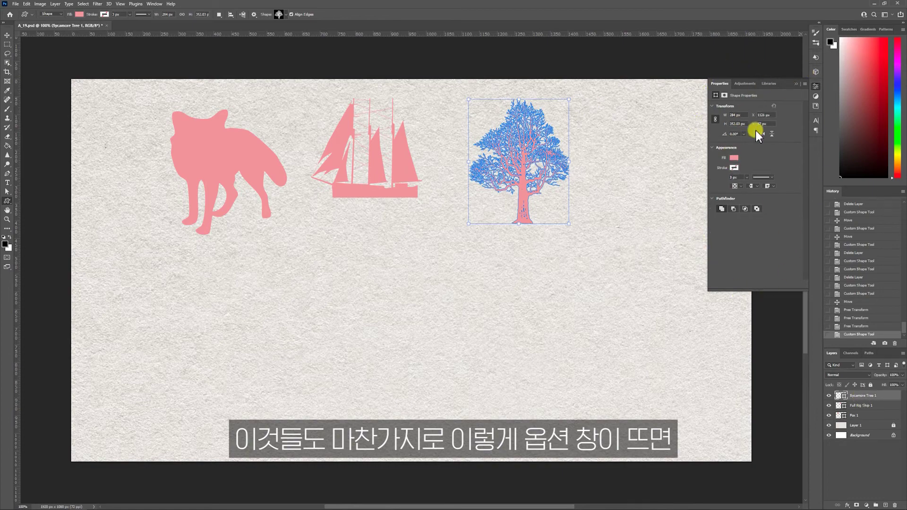
click(734, 158)
click(736, 194)
click(780, 146)
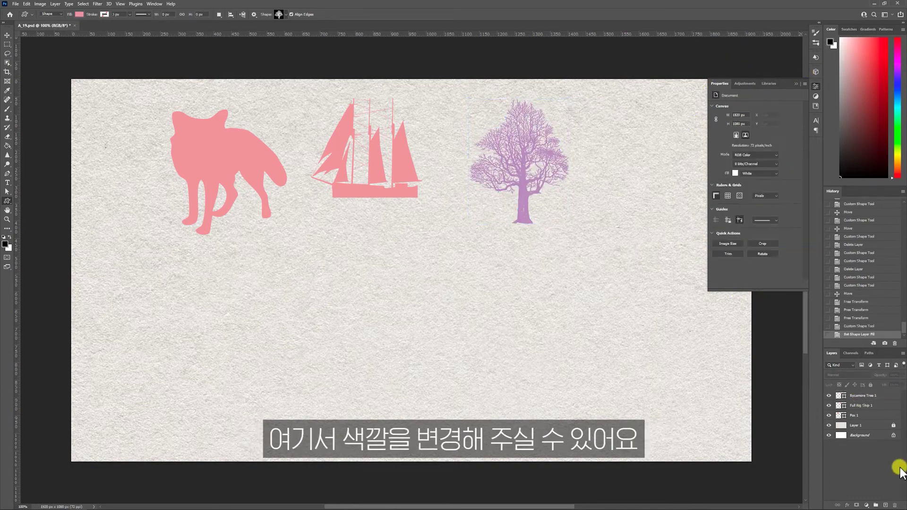
- Add a dark magenta stroke to the ship shape
click(734, 168)
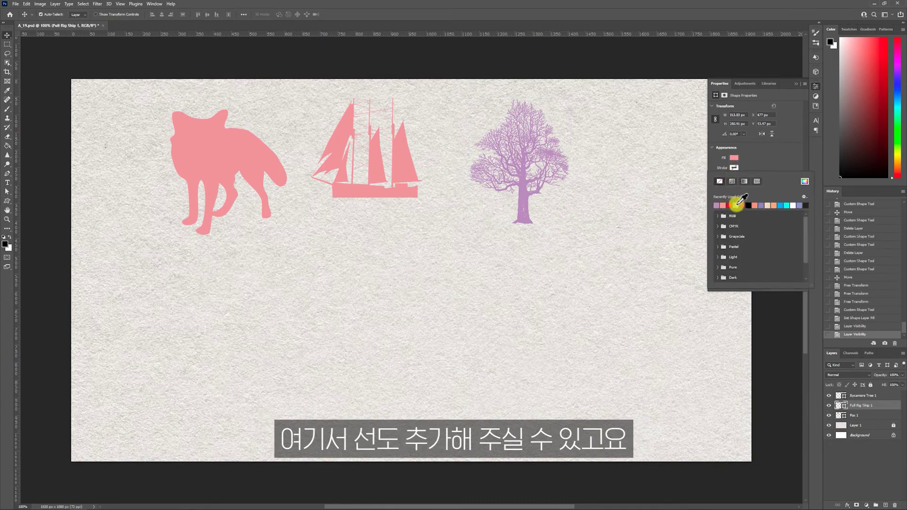
click(744, 205)
click(786, 157)
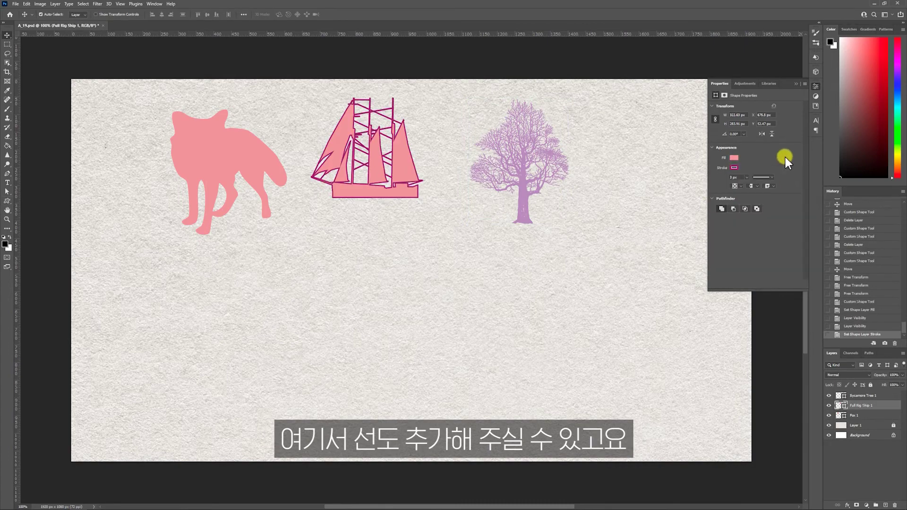
- Deselect the ship and collapse the Flowers, Boats, Leaf Trees and Wild Animals groups among the Custom Shape tool's shapes
click(7, 201)
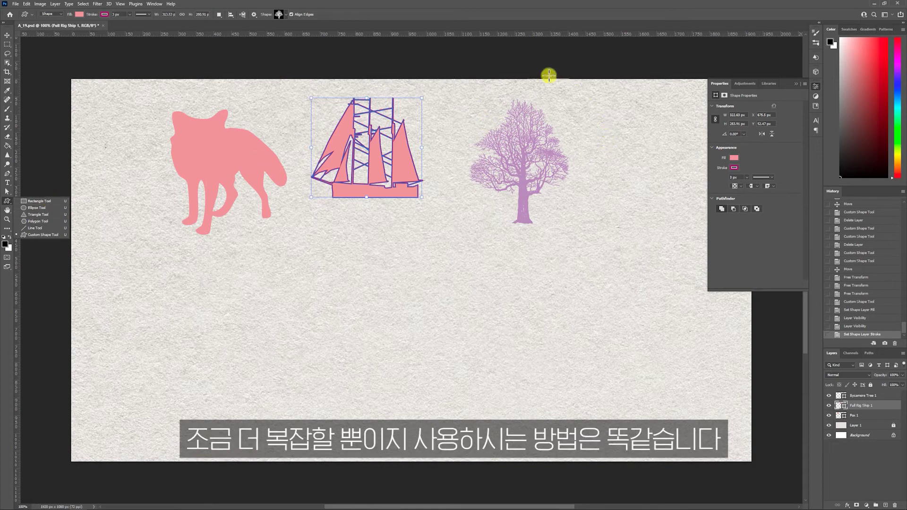
click(516, 71)
click(286, 13)
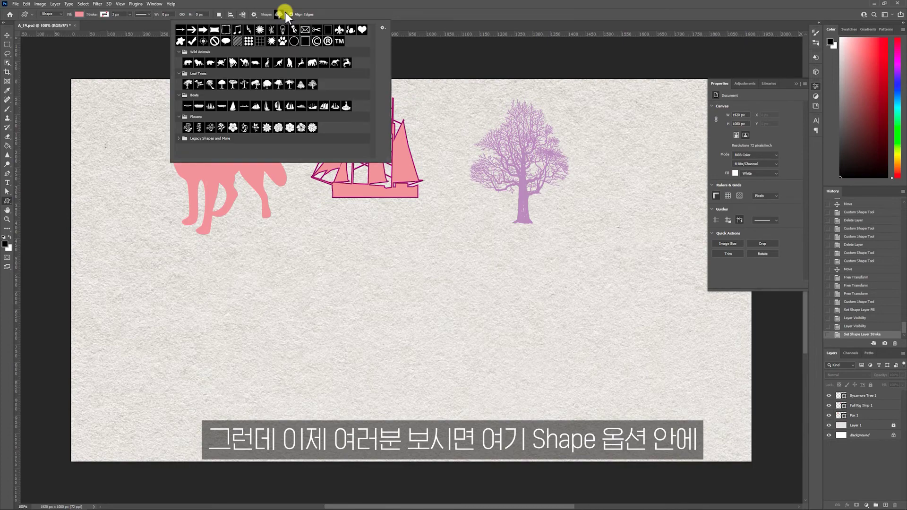
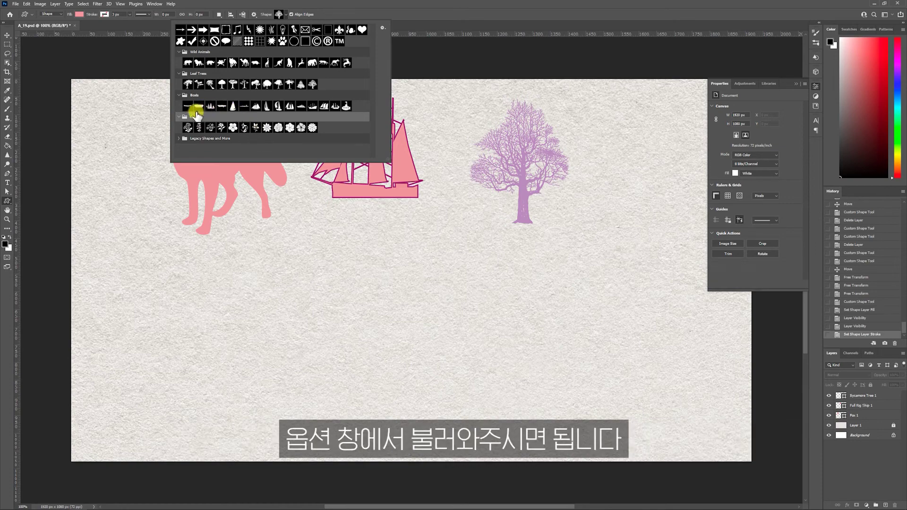
click(186, 116)
click(182, 52)
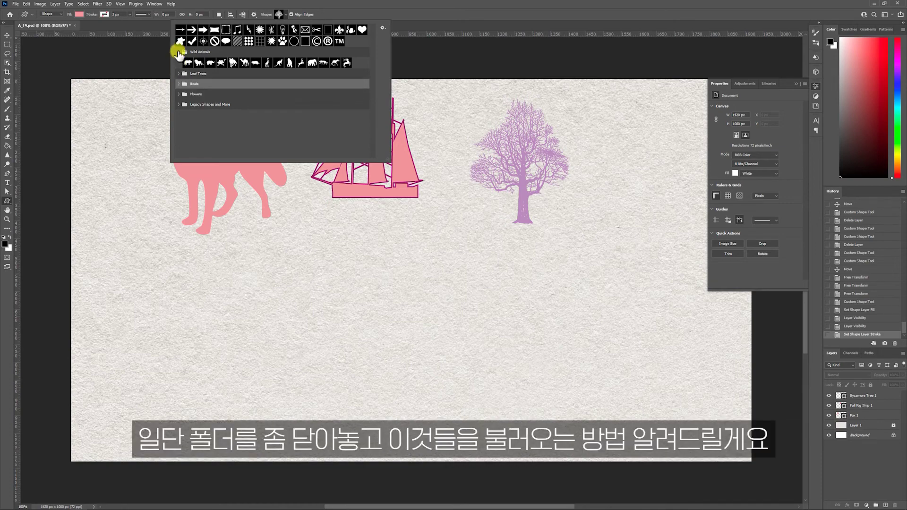
click(183, 63)
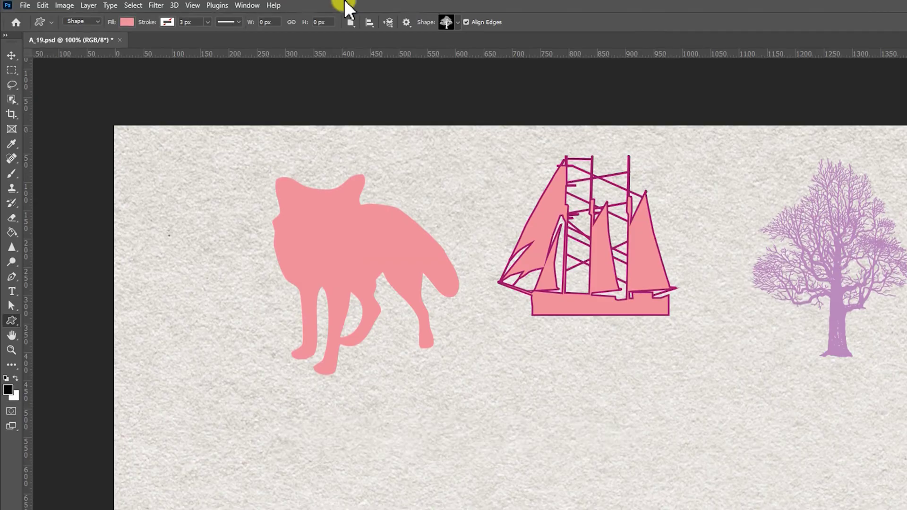
- Open the Shapes preset library, enlarge it and select the existing Legacy Shapes and More group
click(155, 4)
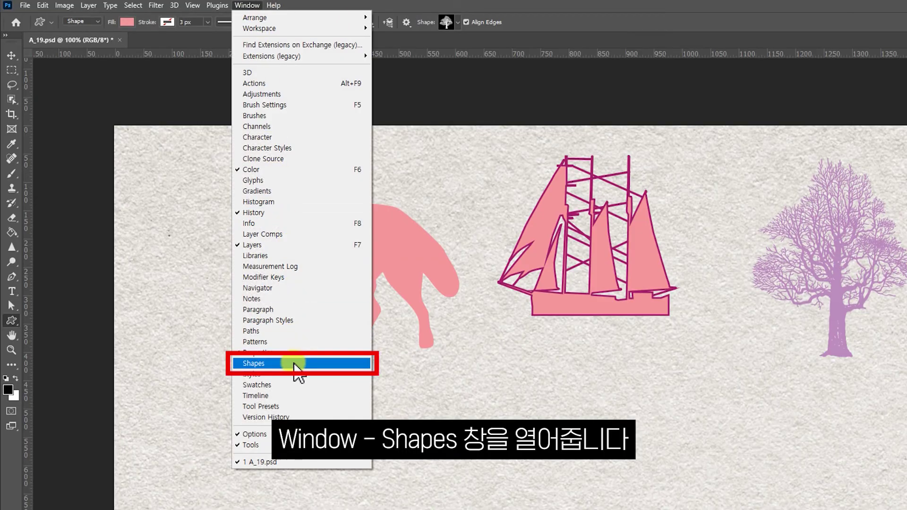
click(298, 365)
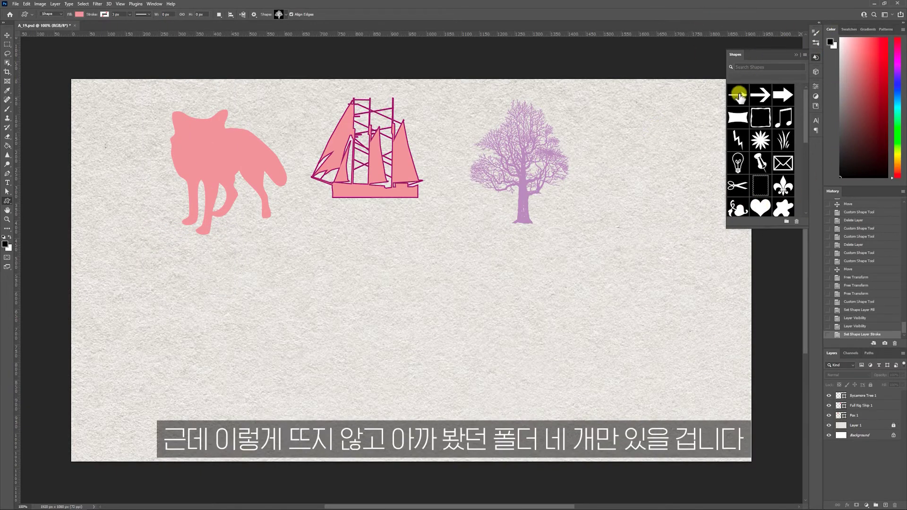
drag(728, 231, 627, 279)
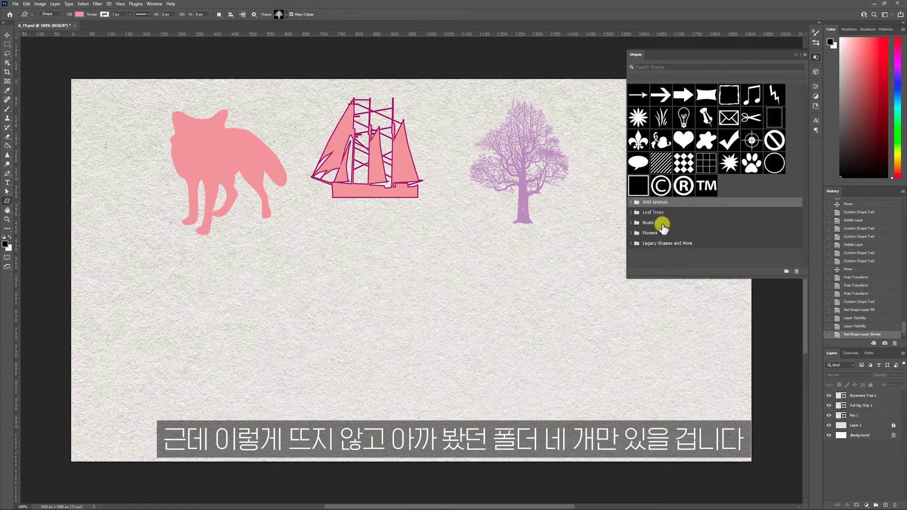
shift+click(653, 233)
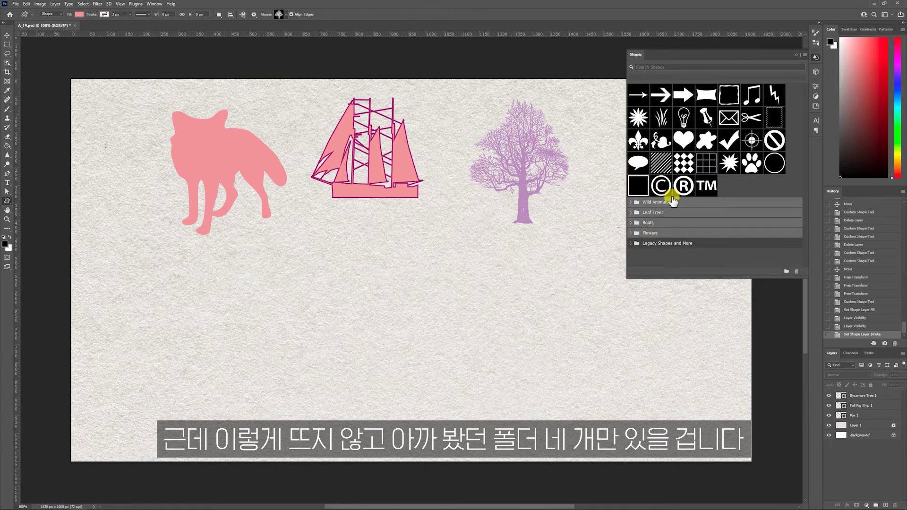
click(685, 248)
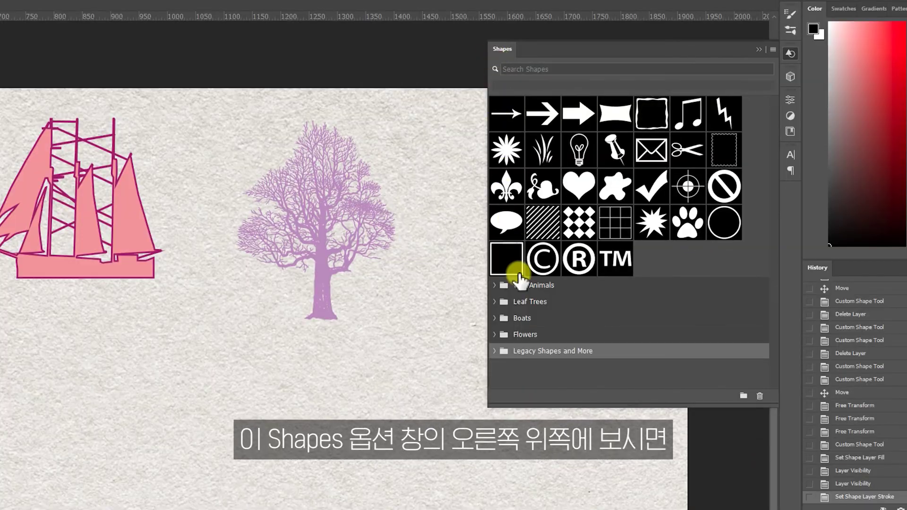
- Load another Legacy Shapes and More set into the shape library and enlarge the library to fit it
click(773, 50)
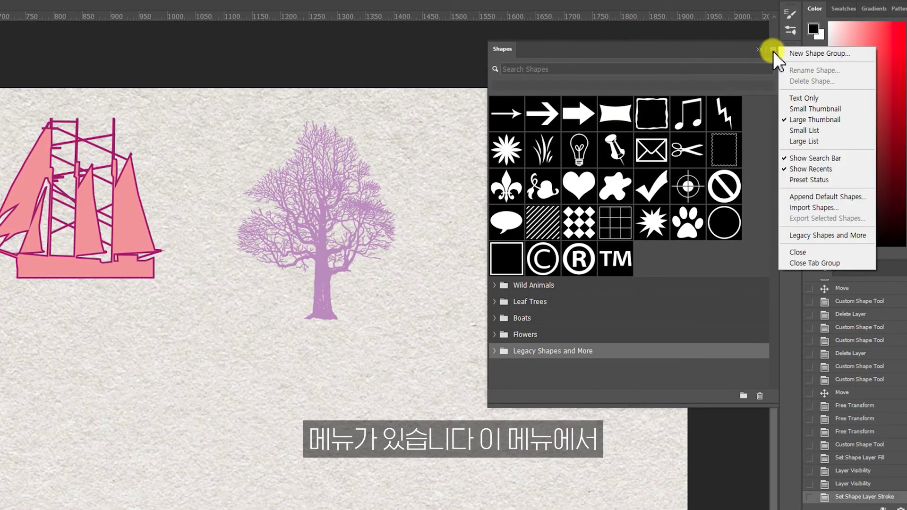
click(871, 236)
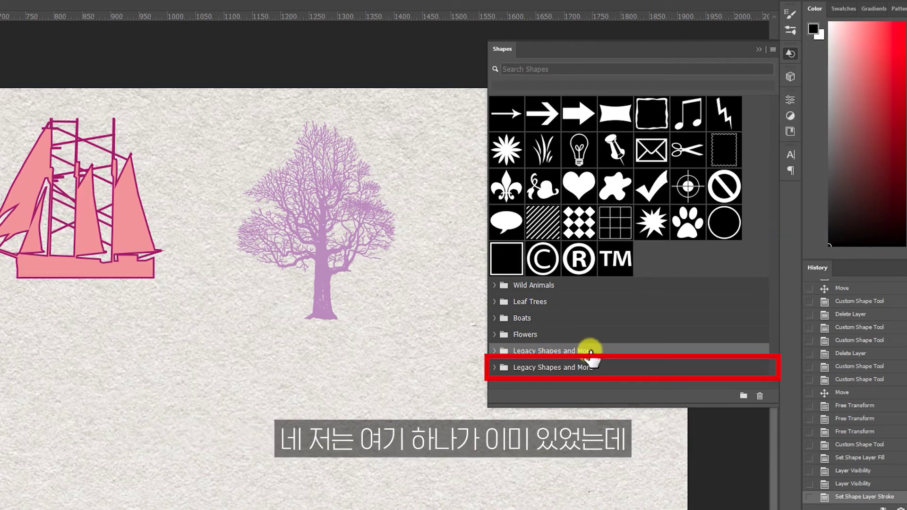
click(571, 369)
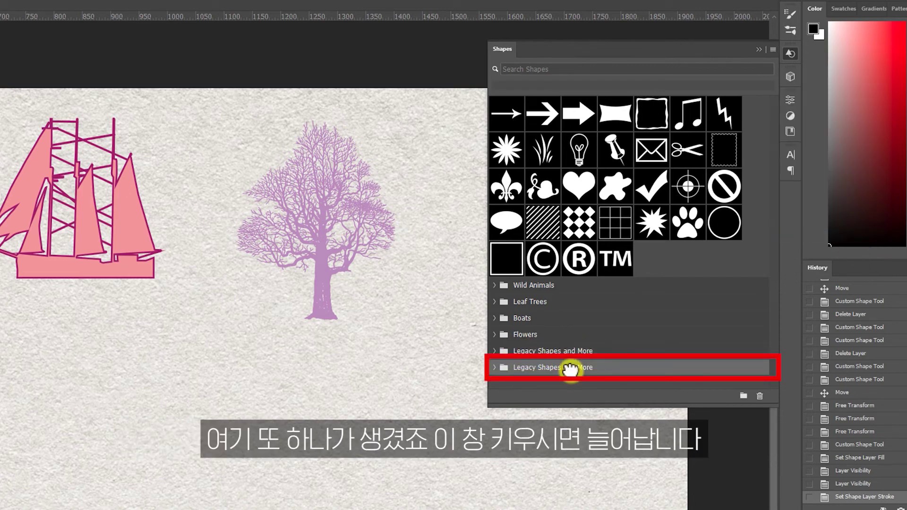
drag(488, 407, 396, 468)
- Expand the newly loaded Legacy Shapes and More group with its 2019 Shapes and All Legacy Default Shapes subgroups
click(399, 331)
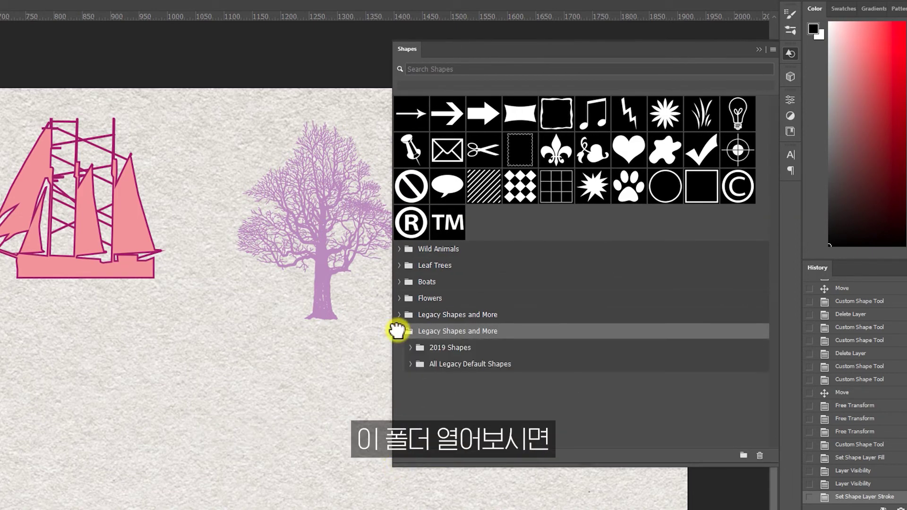
click(464, 349)
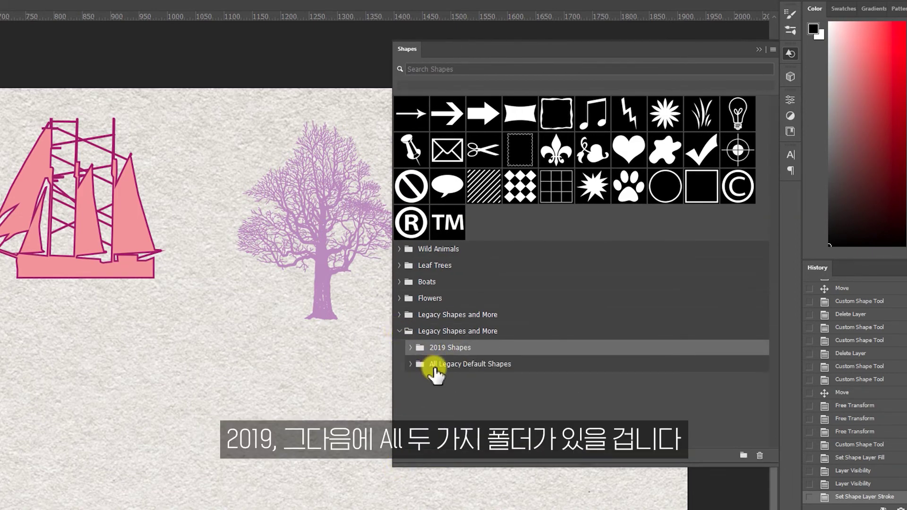
click(434, 366)
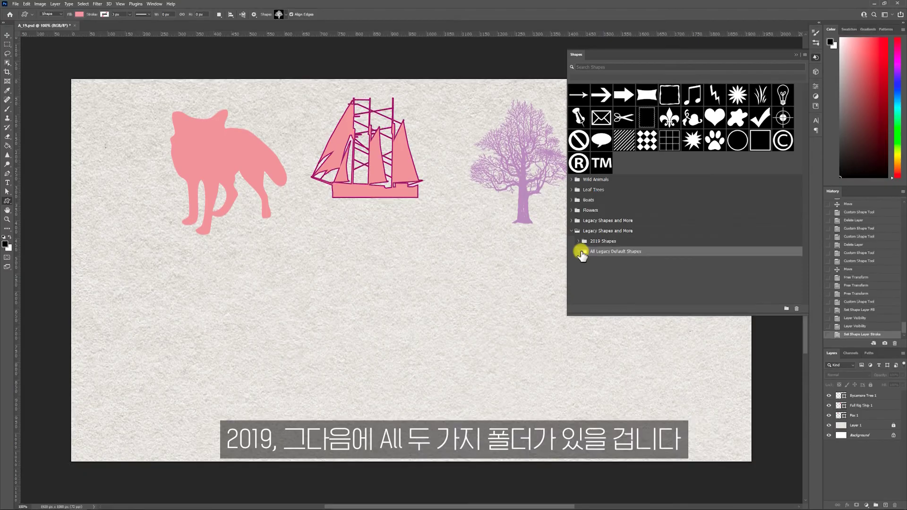
click(578, 240)
- Examine the Grime Vector Pack, Frames, Banners and Awards, and Arrows groups in All Legacy Default Shapes
scroll(648, 228, down, 3)
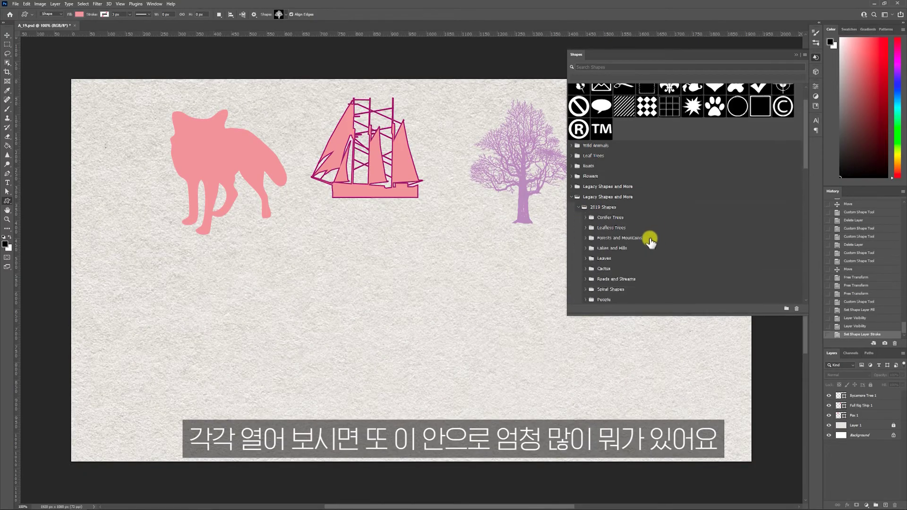
scroll(648, 228, down, 12)
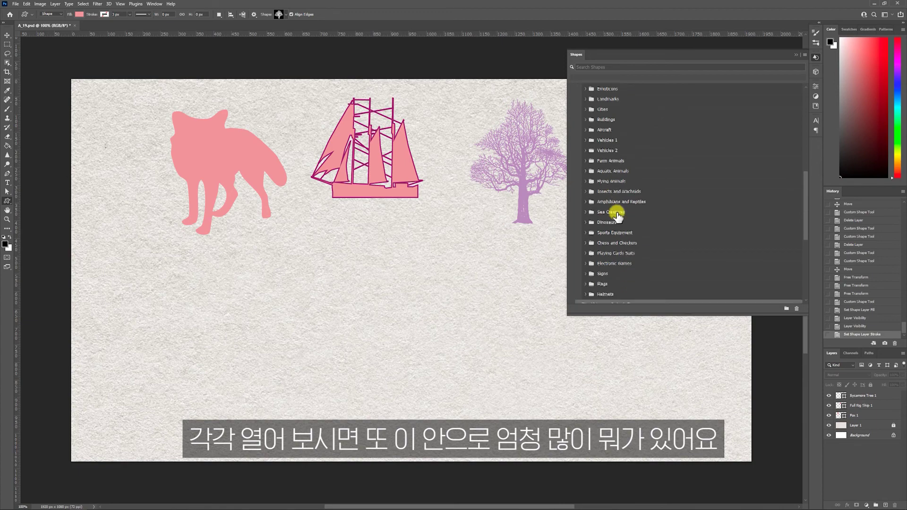
scroll(626, 221, down, 6)
click(585, 196)
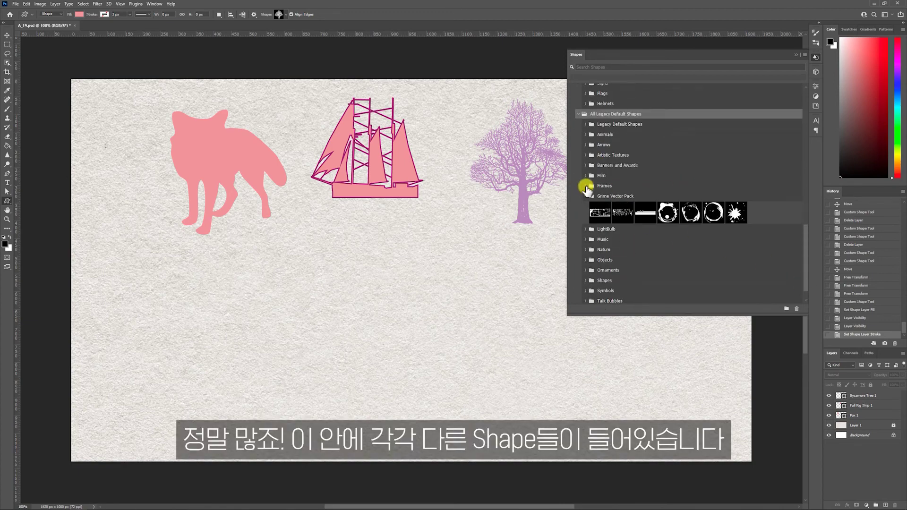
click(586, 186)
click(585, 164)
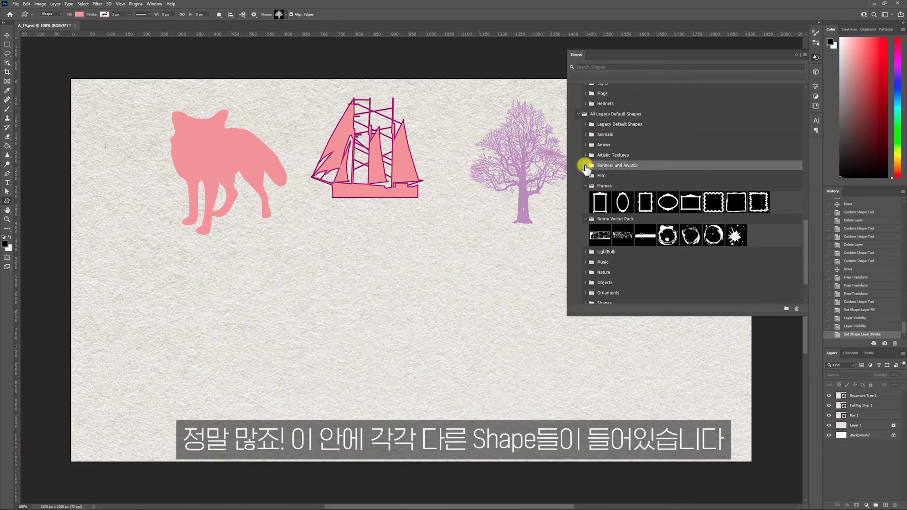
click(586, 165)
click(585, 145)
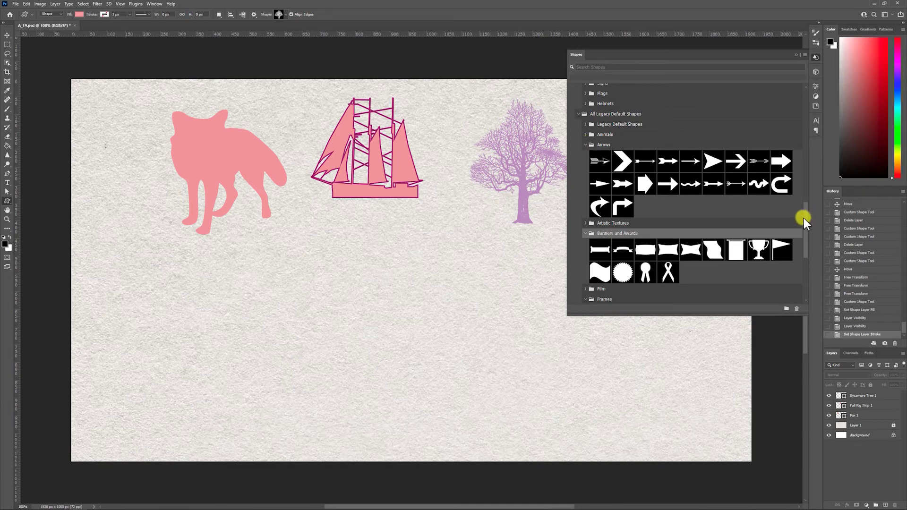
- Expand the Electronic Games, Sea Creatures, and Insects and Arachnids groups in 2019 Shapes
scroll(589, 202, up, 5)
click(585, 203)
click(585, 156)
click(585, 127)
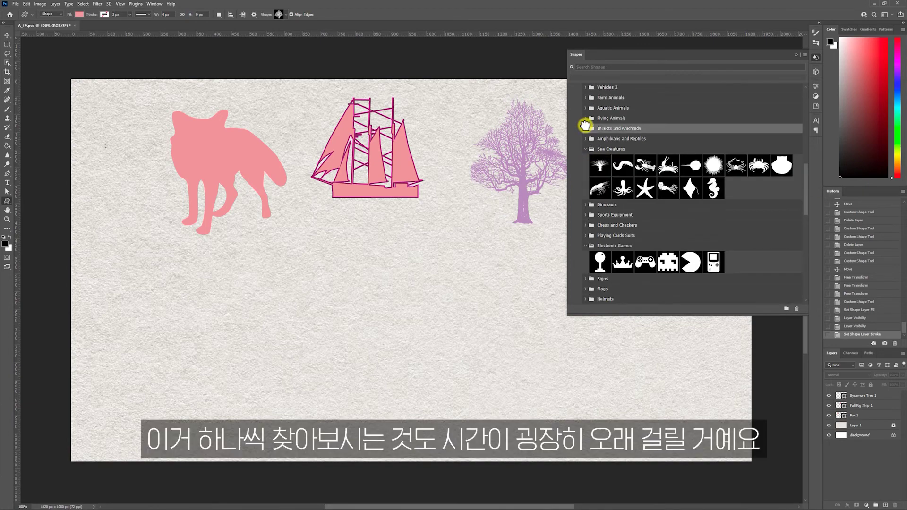
- Collapse the Insects and Arachnids group and the newly loaded Legacy Shapes and More group, and close the shape library
click(586, 129)
drag(804, 173, 804, 143)
click(586, 165)
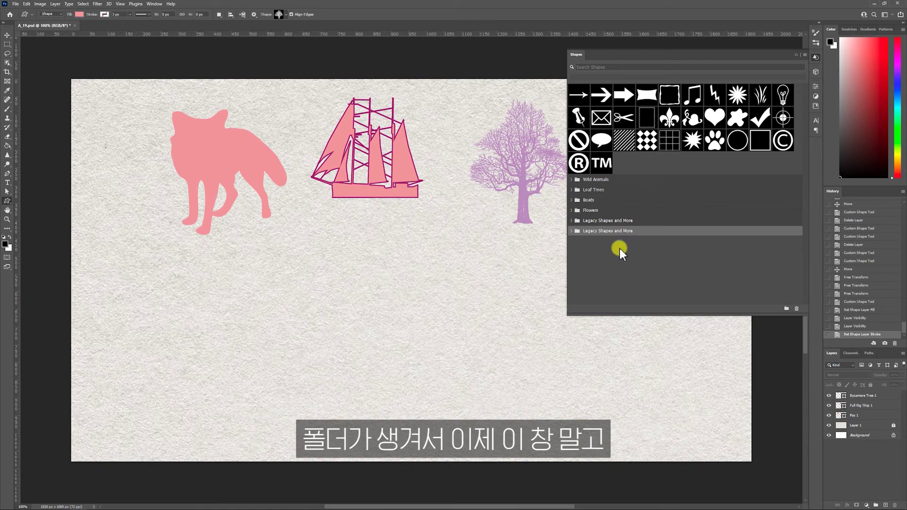
click(795, 55)
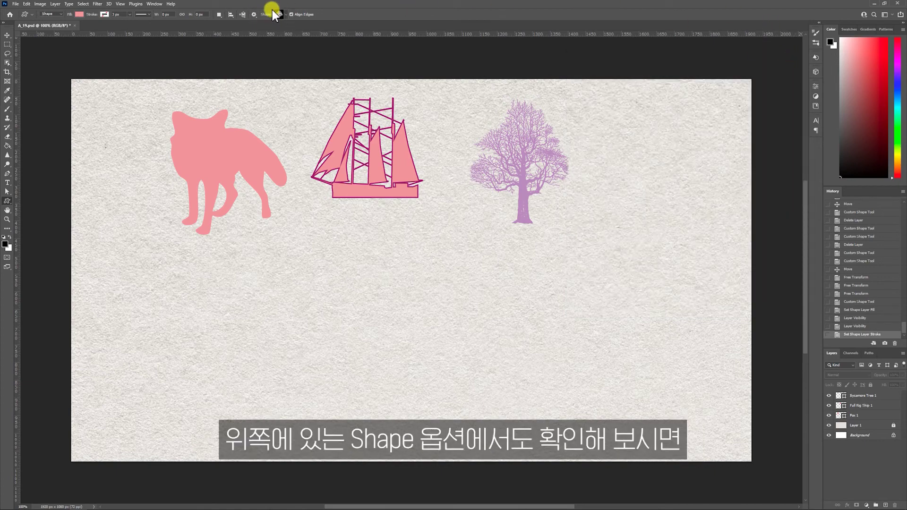
- Draw the speech bubble from the Legacy Default Shapes group of All Legacy Default Shapes below the ship, about 328 × 257 px
click(286, 14)
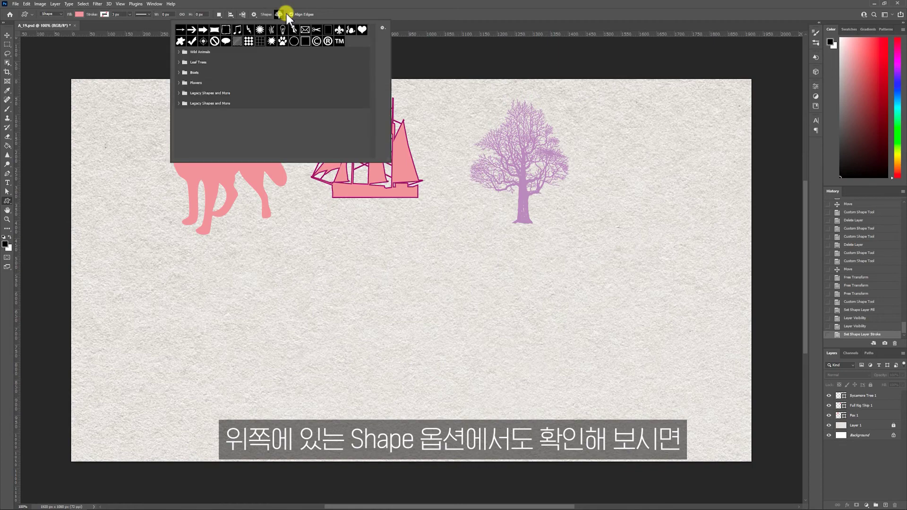
click(185, 103)
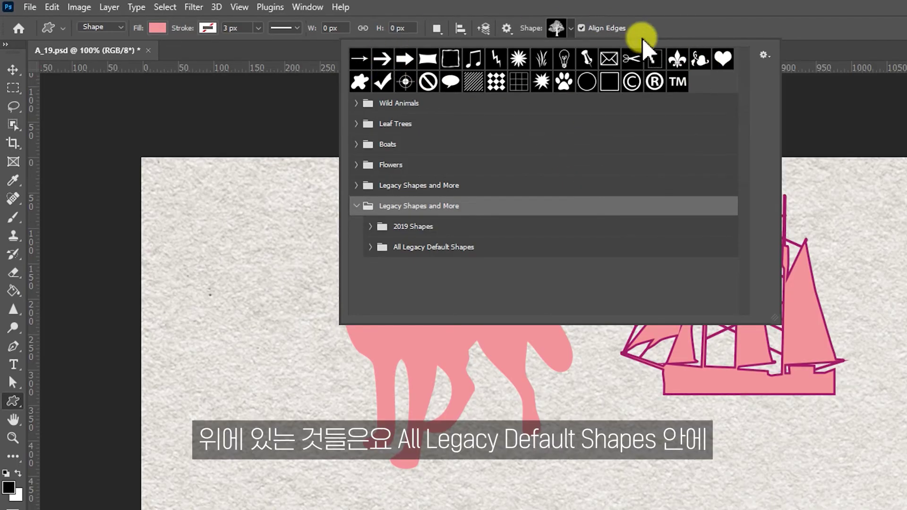
click(421, 247)
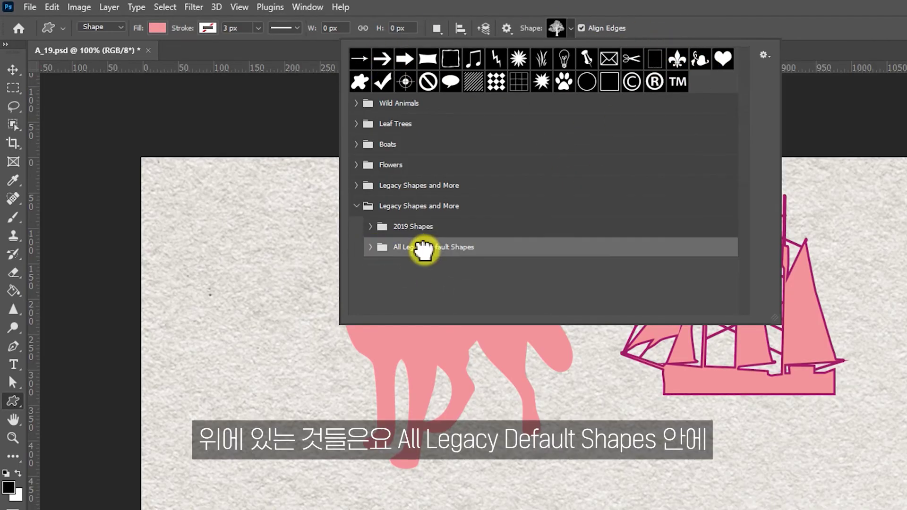
click(370, 247)
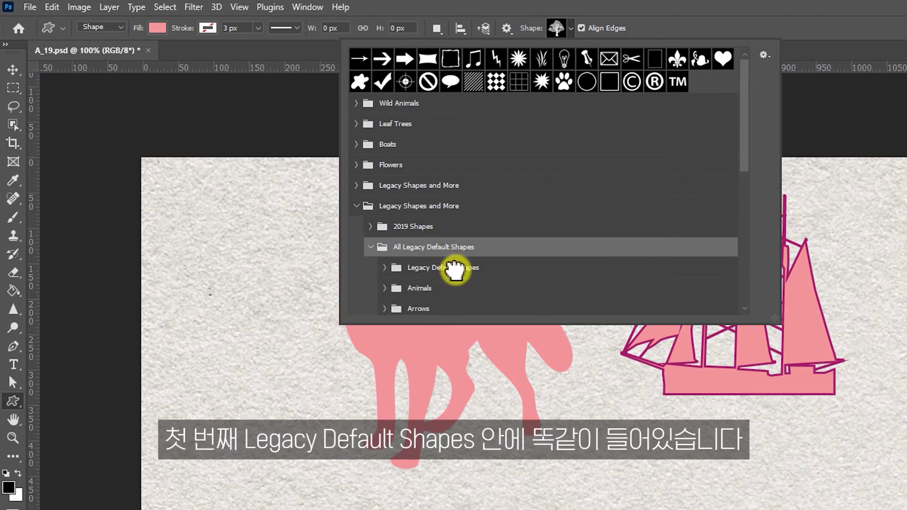
click(455, 268)
scroll(440, 292, down, 1)
click(386, 257)
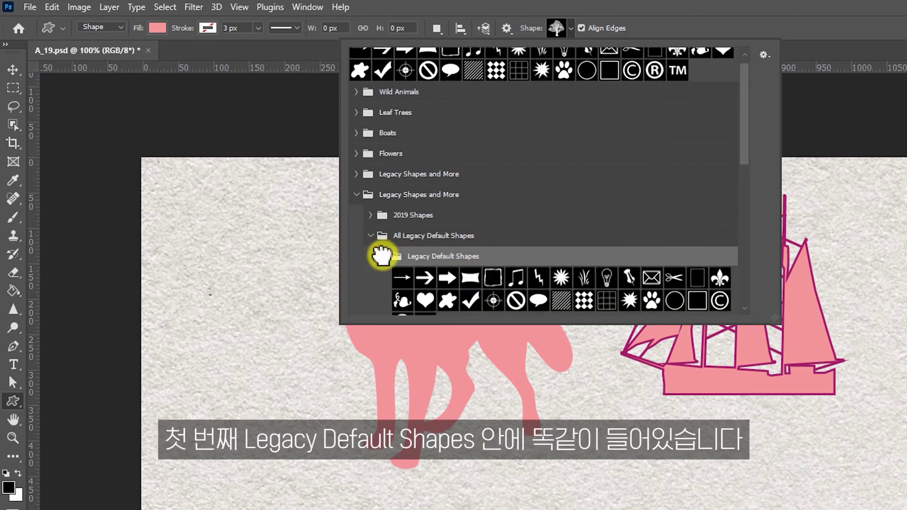
scroll(538, 247, down, 2)
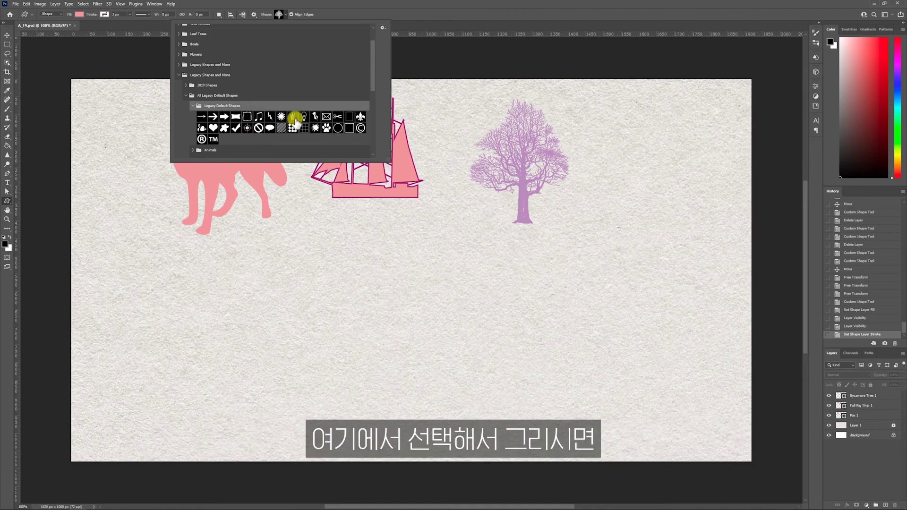
click(270, 128)
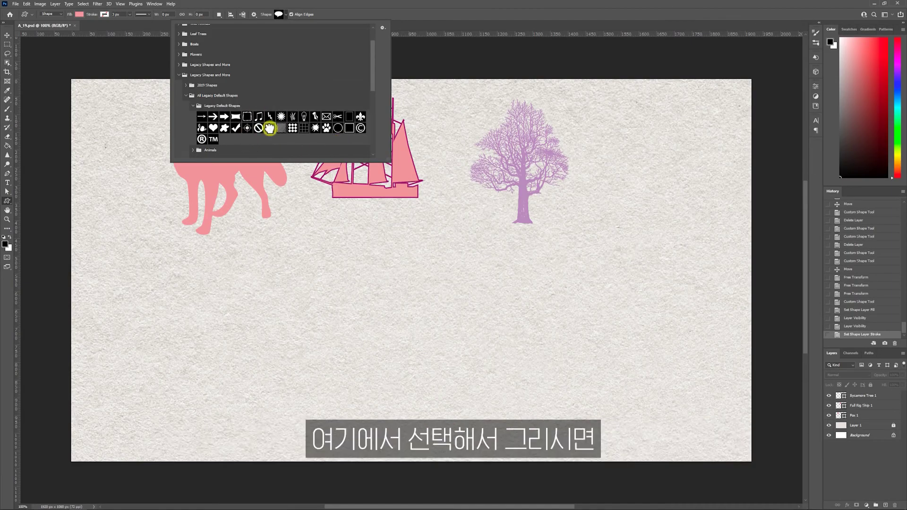
drag(321, 234, 439, 326)
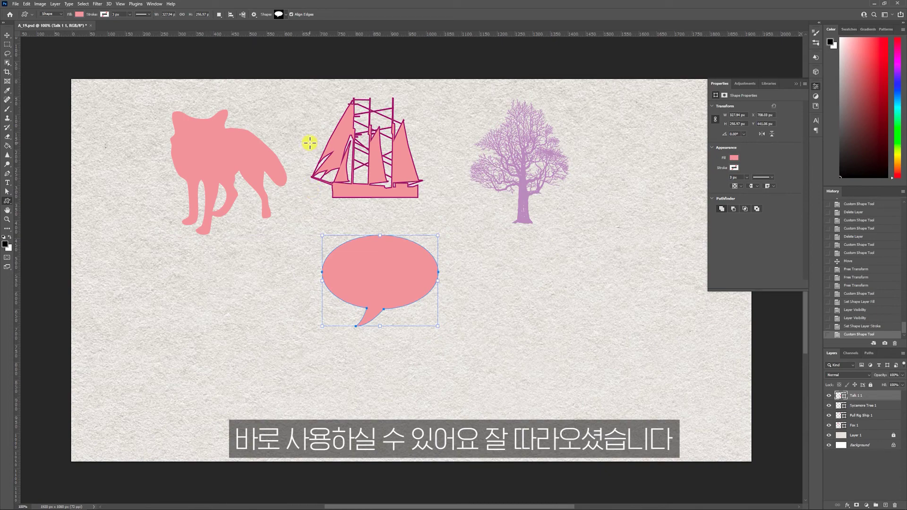
- Expand the Symbols group in All Legacy Default Shapes within the custom shape picker
click(285, 15)
scroll(272, 88, up, 3)
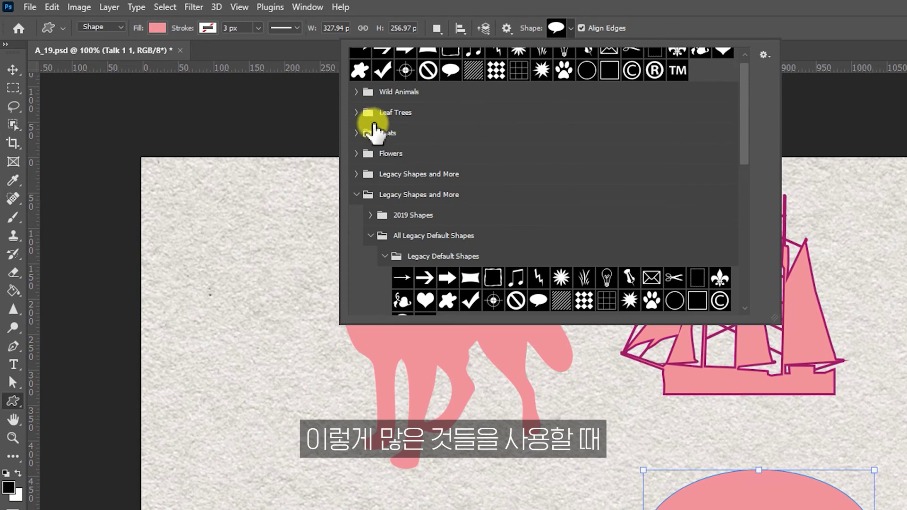
scroll(581, 264, down, 6)
drag(742, 167, 748, 268)
click(384, 241)
scroll(614, 268, down, 1)
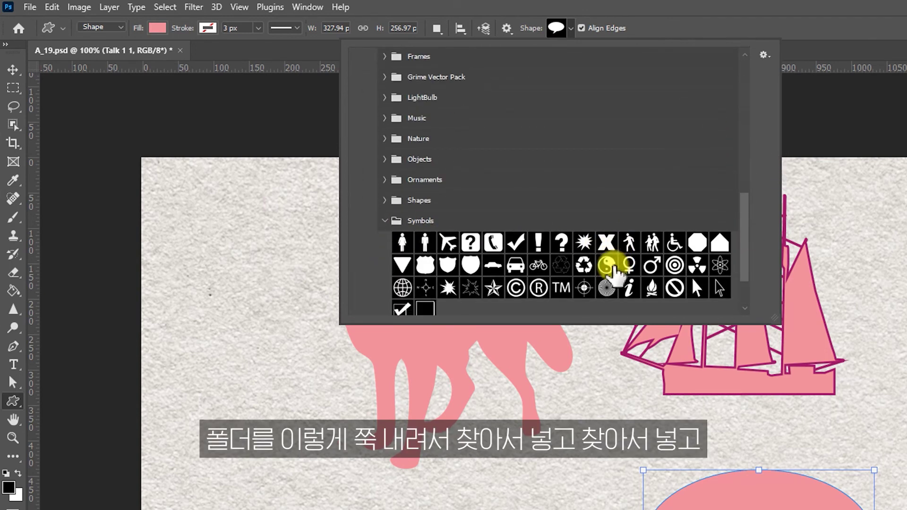
drag(738, 243, 731, 296)
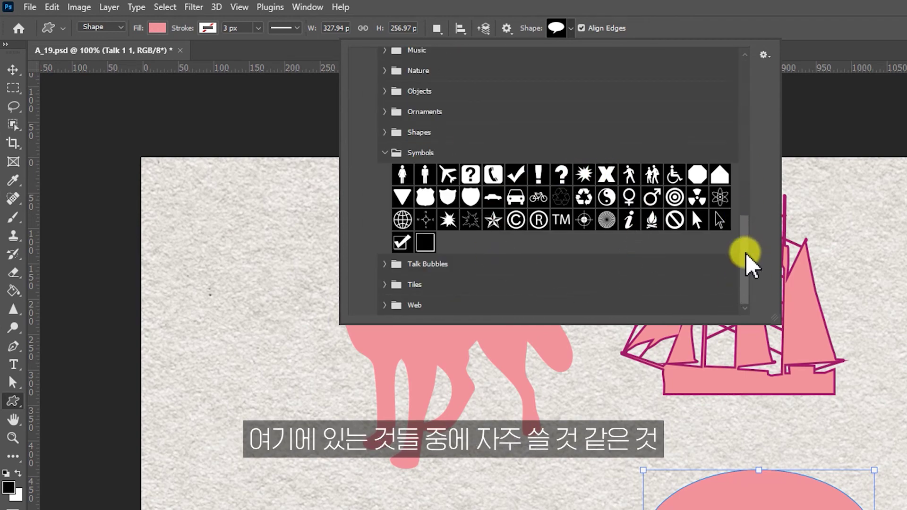
- Move the prohibition sign, solid pointer and outlined pointer from Symbols to the ungrouped shapes at the start of the shape list
drag(746, 253, 749, 236)
click(721, 273)
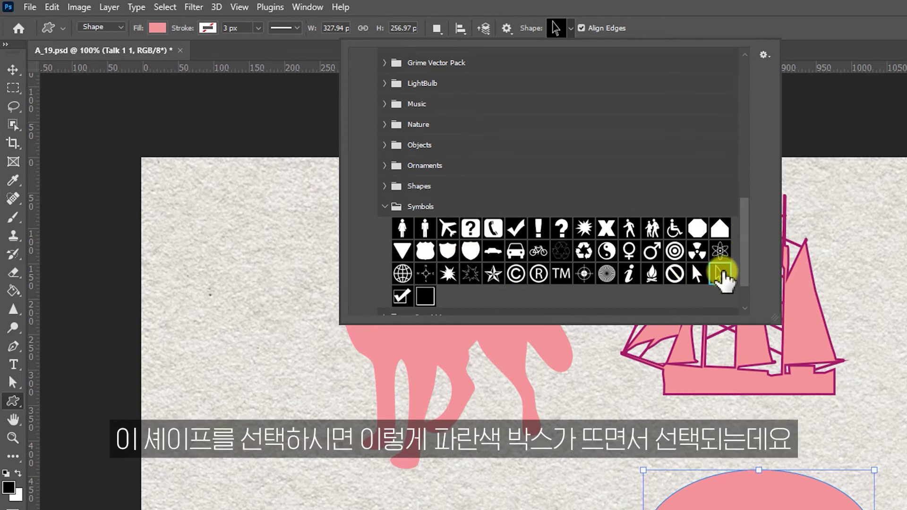
click(698, 274)
click(675, 270)
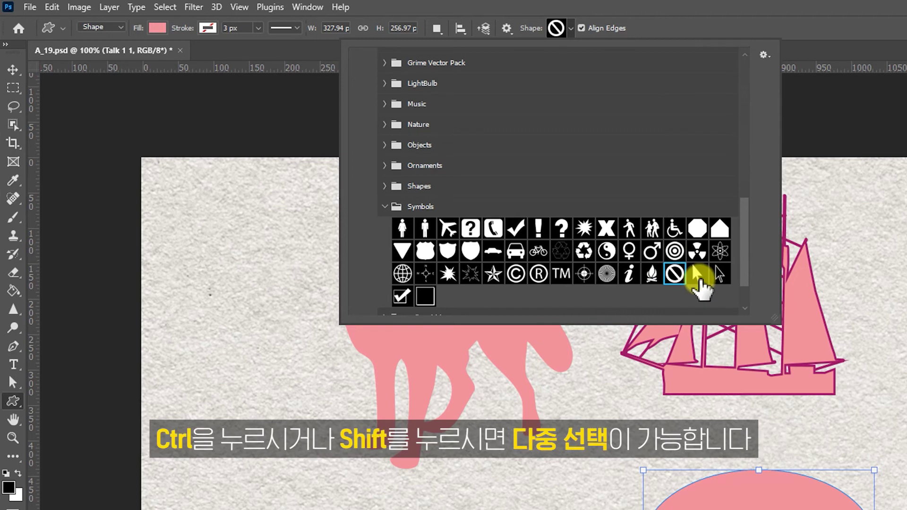
ctrl+click(697, 273)
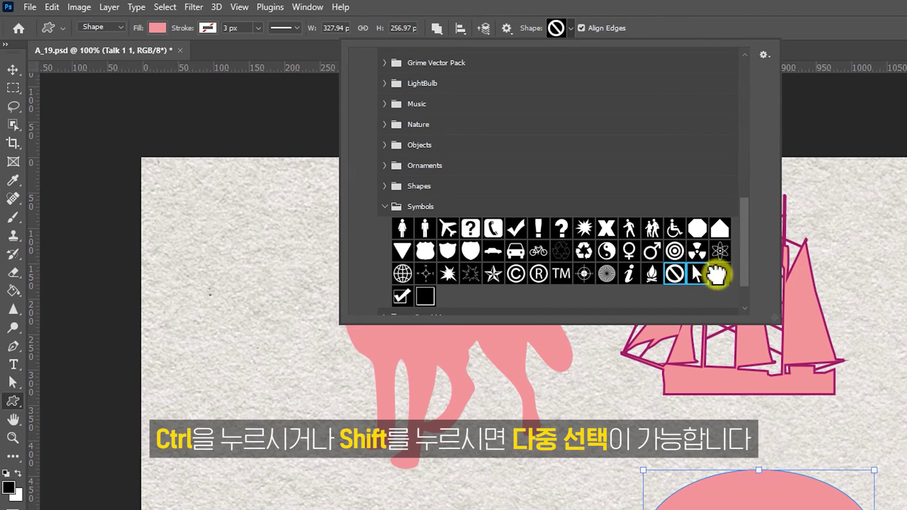
ctrl+click(720, 273)
scroll(674, 283, down, 1)
scroll(679, 283, up, 2)
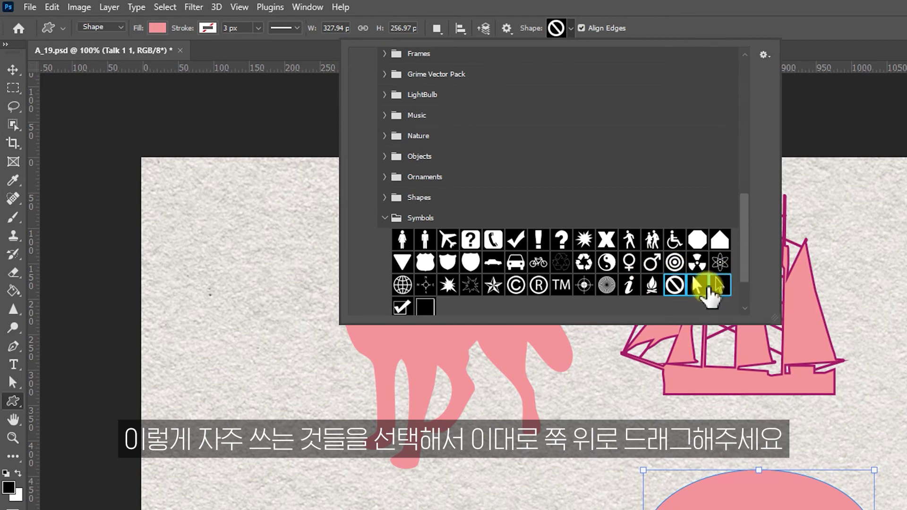
drag(699, 288, 701, 80)
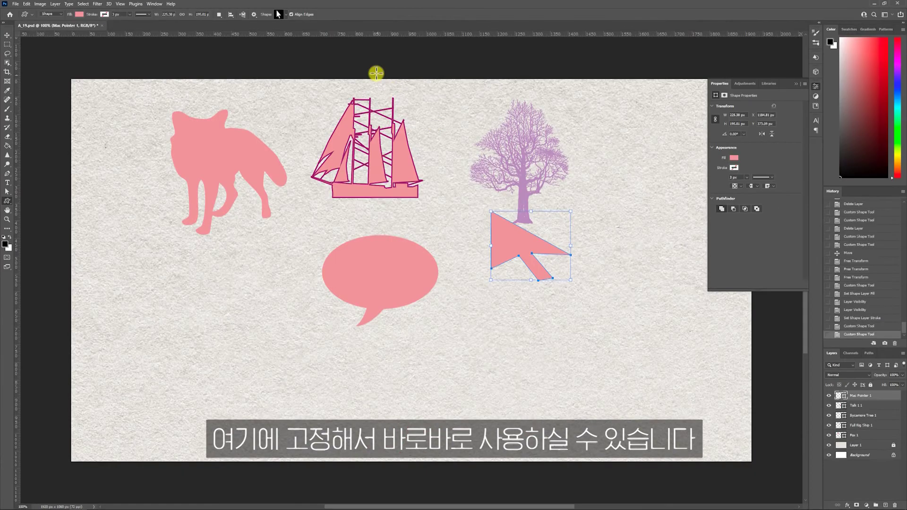
- Undo the last solid pointer shape and draw the outlined pointer below the fox, about 102 × 184 px
key(ctrl+z)
click(571, 27)
click(180, 52)
drag(213, 257, 249, 322)
key(v)
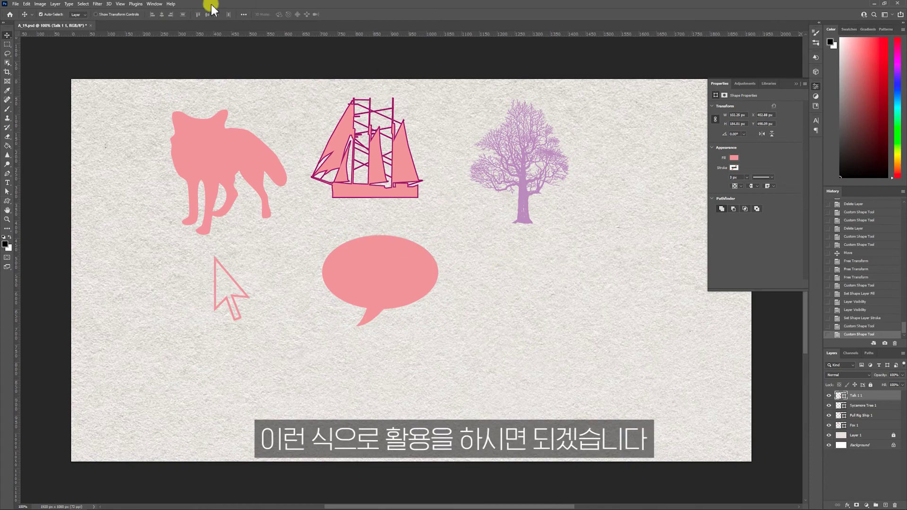
- Examine the Roads and Streams, People, and Landmarks groups in 2019 Shapes
key(u)
click(286, 14)
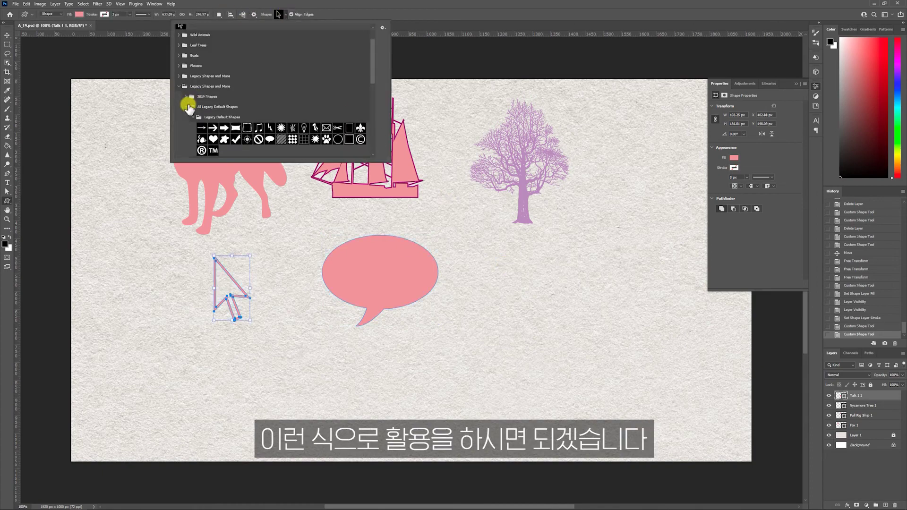
click(186, 97)
click(194, 138)
scroll(236, 123, down, 3)
click(191, 118)
scroll(229, 140, down, 1)
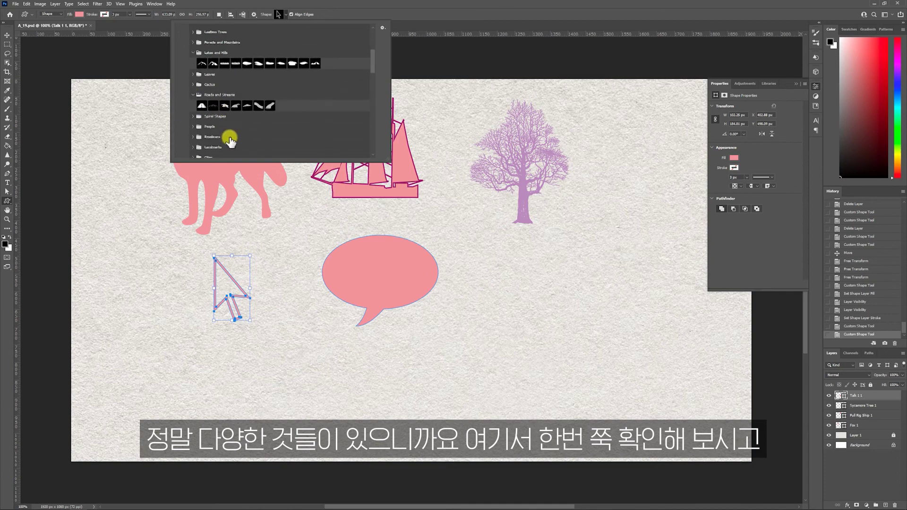
click(198, 127)
scroll(213, 127, down, 1)
scroll(217, 132, down, 2)
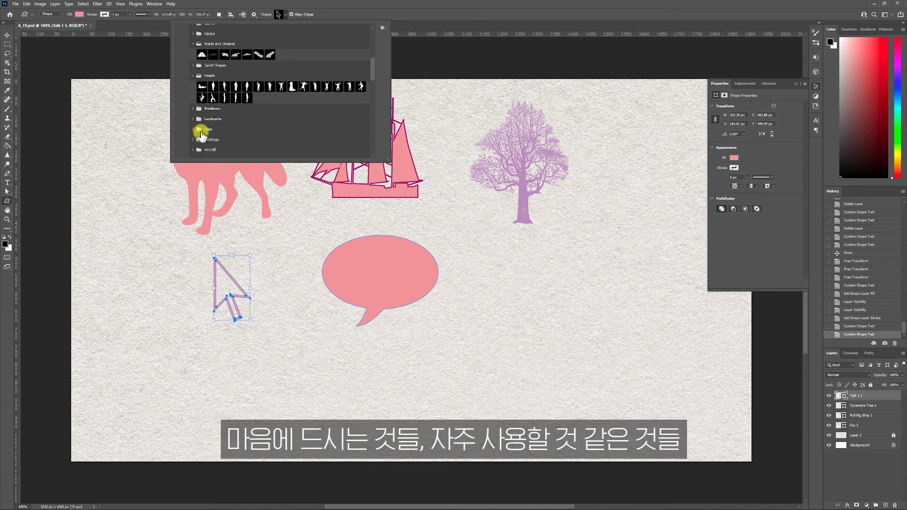
click(193, 119)
drag(373, 70, 285, 19)
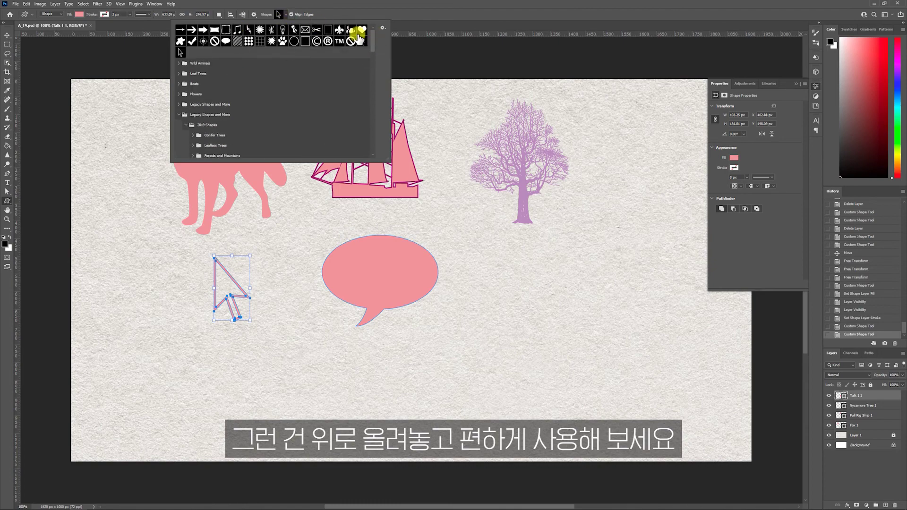
- Delete the second Legacy Shapes and More group together with its shapes from the shape library
click(230, 117)
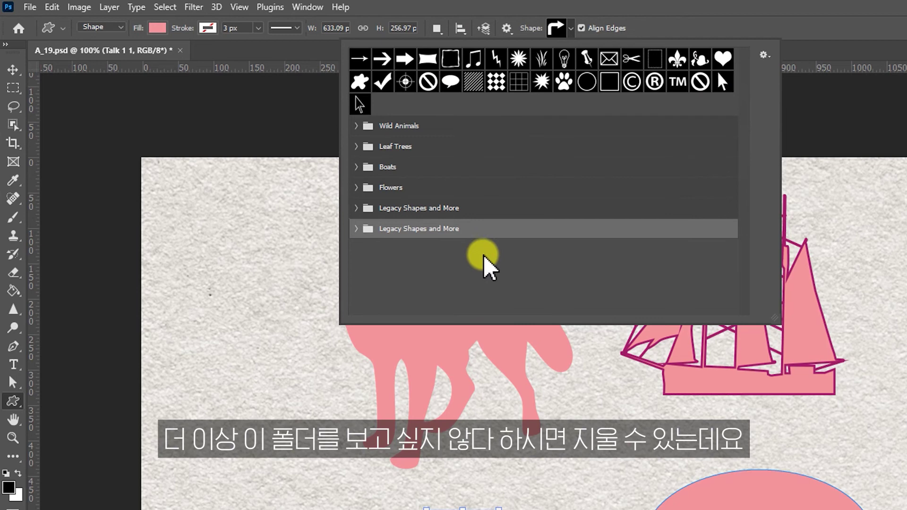
right_click(455, 231)
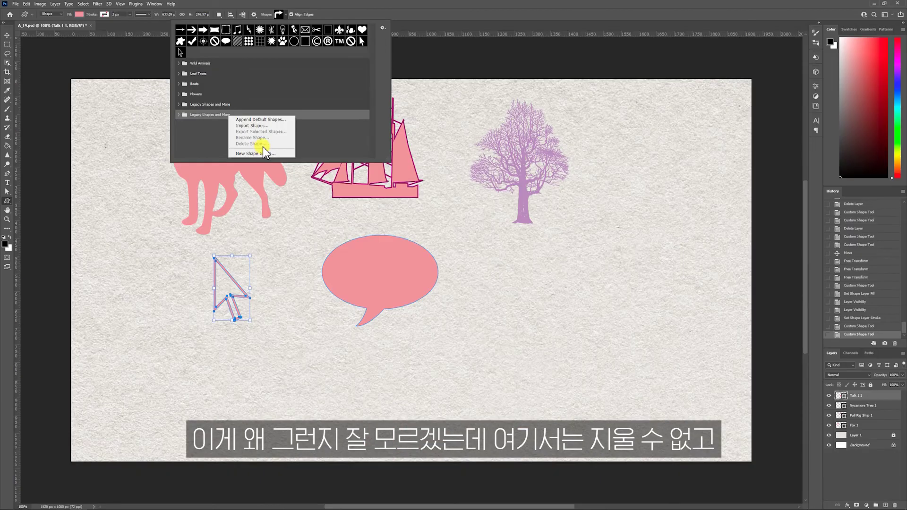
click(335, 149)
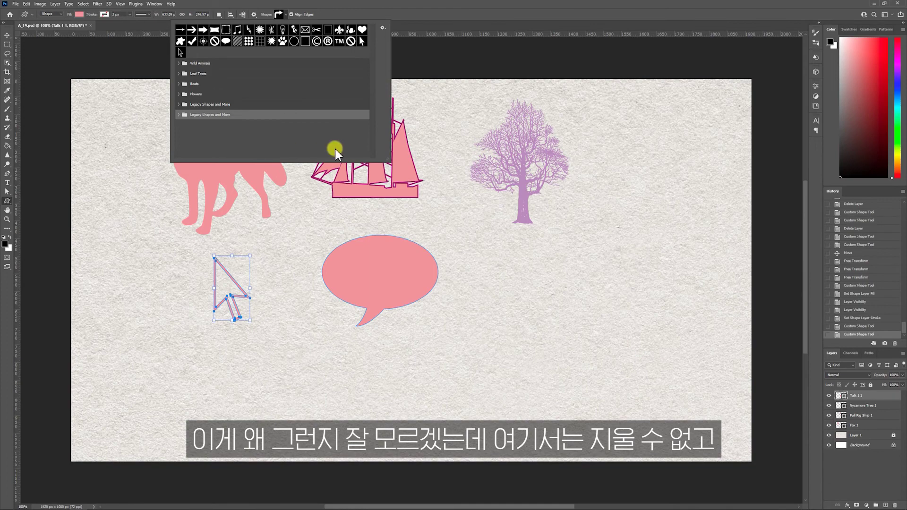
click(155, 4)
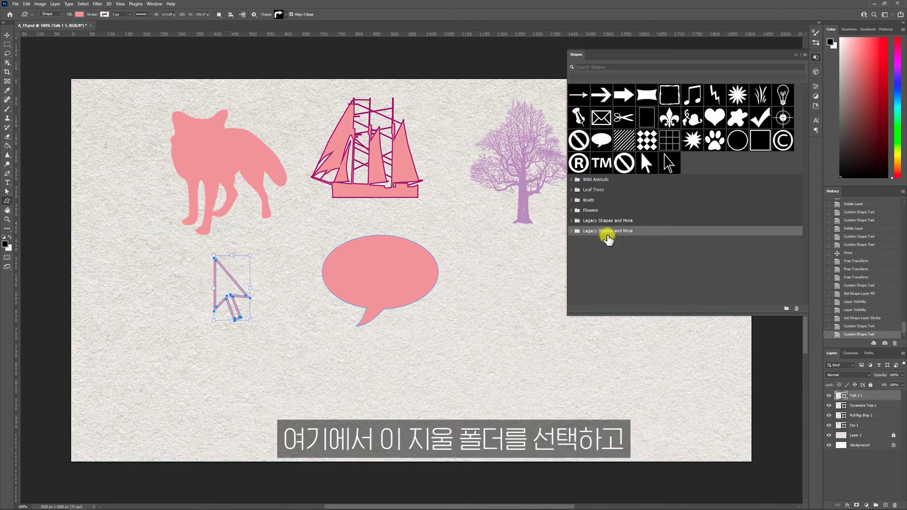
click(797, 309)
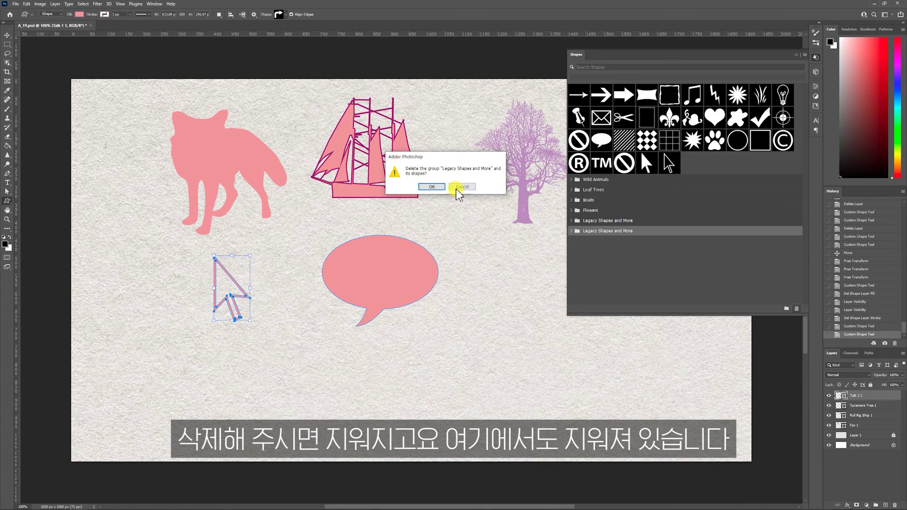
click(431, 187)
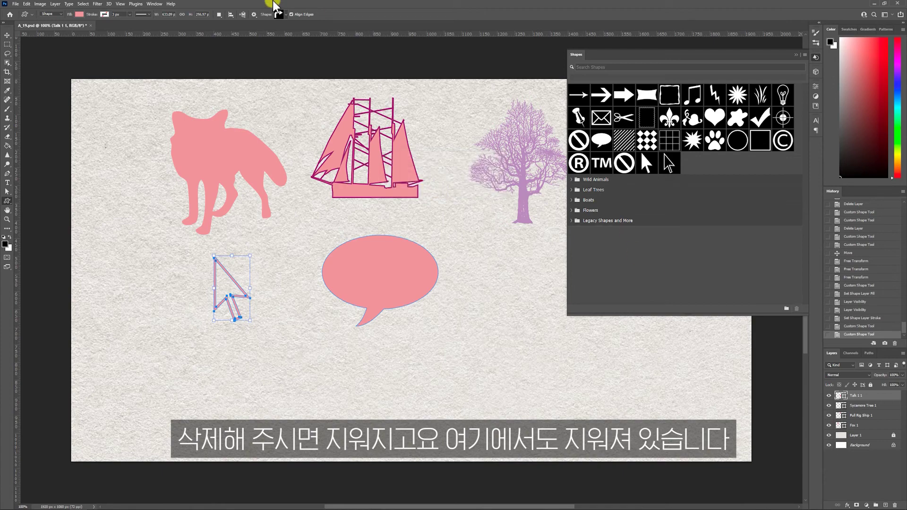
- Recolor the bubble and pointer with a light blue Pastel fill, and draw a paw print about 288 × 265 px below the tree
click(282, 14)
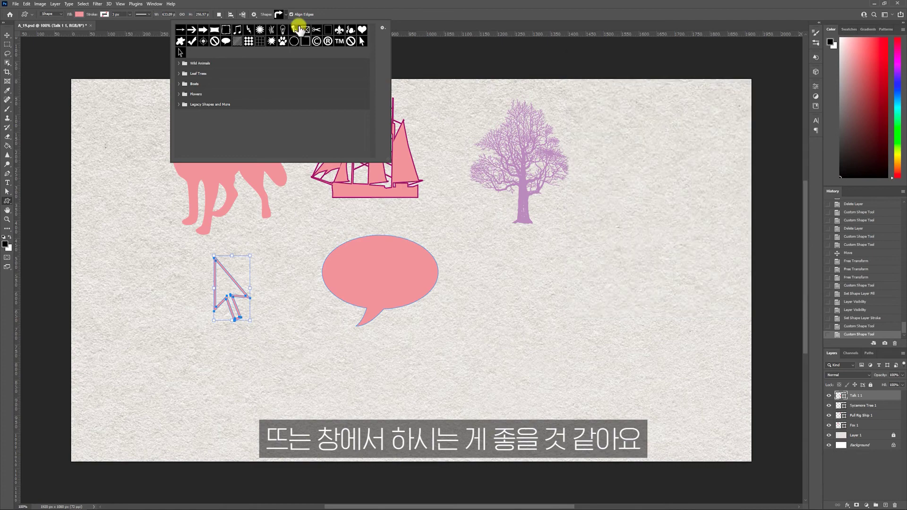
click(282, 41)
click(193, 6)
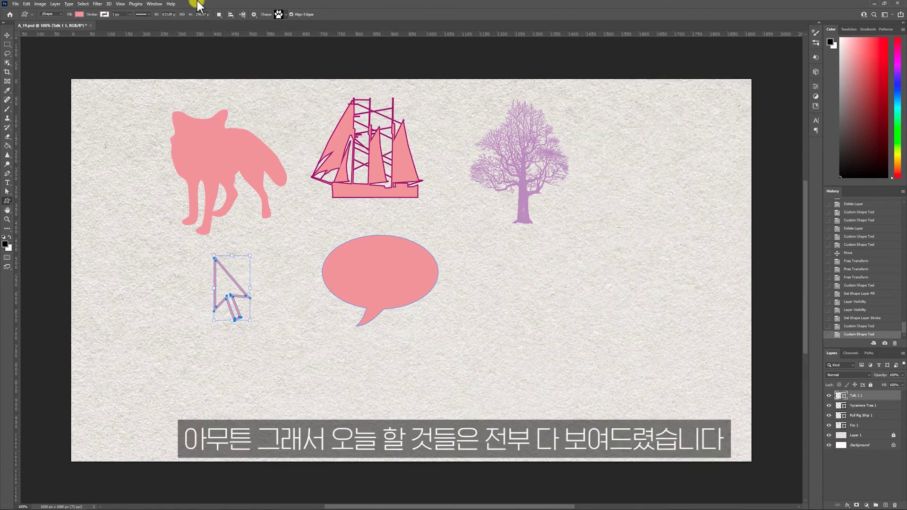
click(79, 14)
click(93, 103)
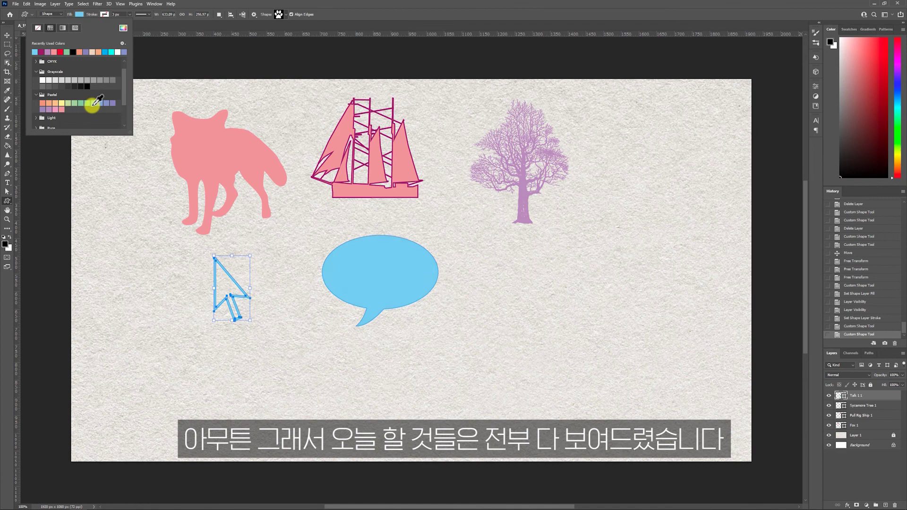
drag(472, 230, 574, 323)
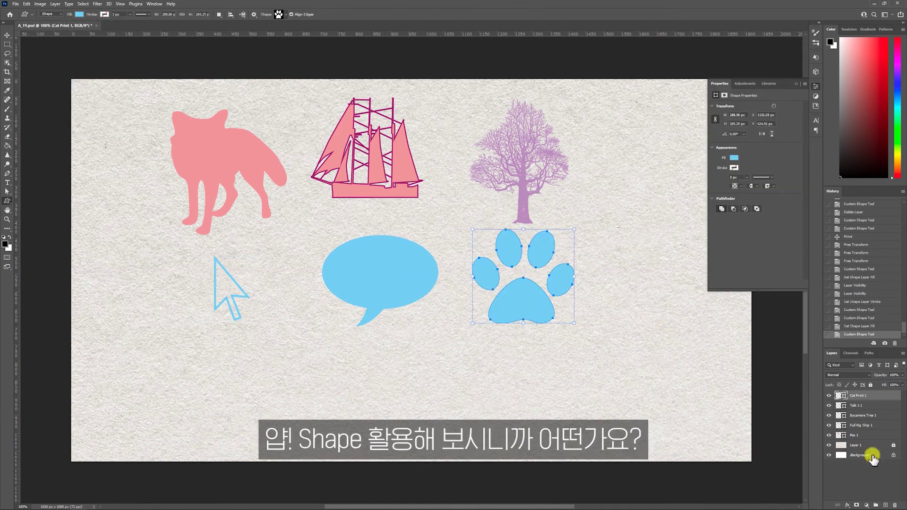
click(870, 474)
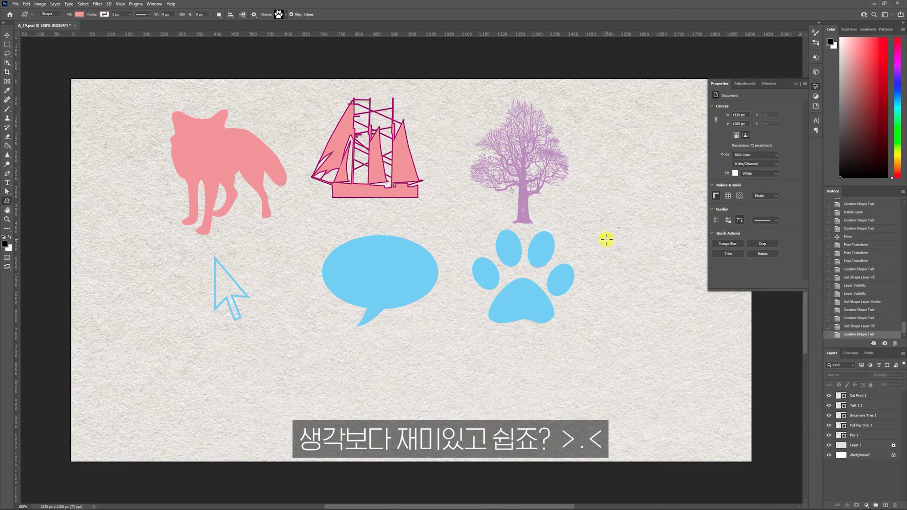
- Delete all the custom shape layers from Cat Print 1 down to Fox 1
click(859, 395)
shift+click(863, 435)
key(Delete)
- Draw a pink circle in the upper-left area of the canvas with the Ellipse tool, and activate the Polygon tool
right_click(8, 200)
click(30, 208)
drag(223, 118, 347, 240)
right_click(7, 201)
click(38, 221)
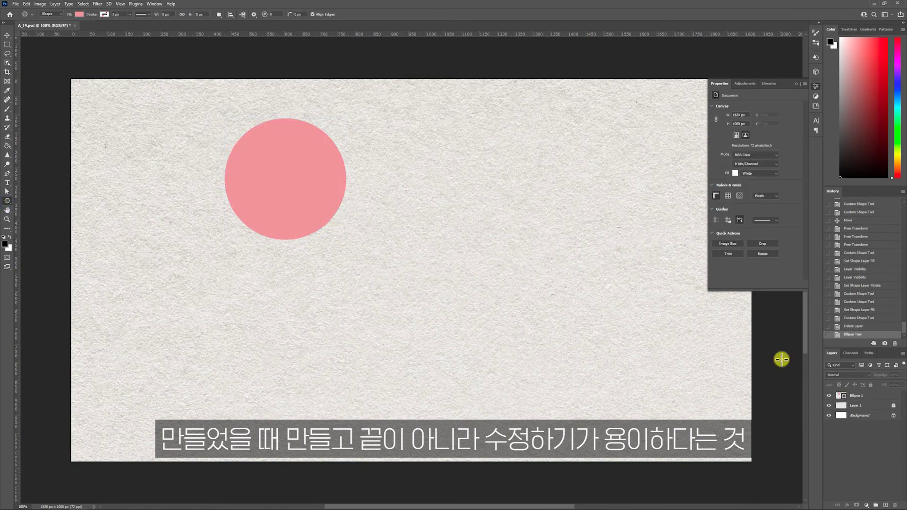
- Draw a pink polygon to the circle's right, set it to 7 sides, and enlarge it to about 765 × 728 px
drag(429, 124, 559, 249)
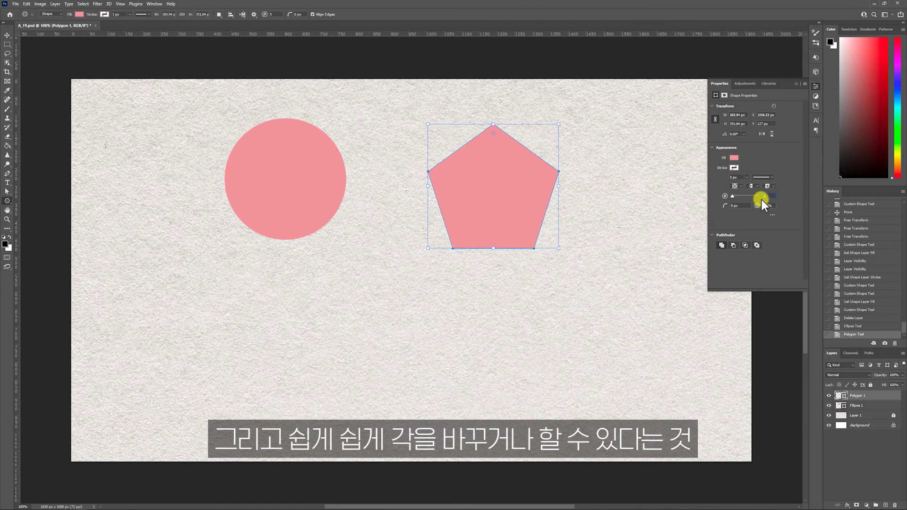
click(762, 198)
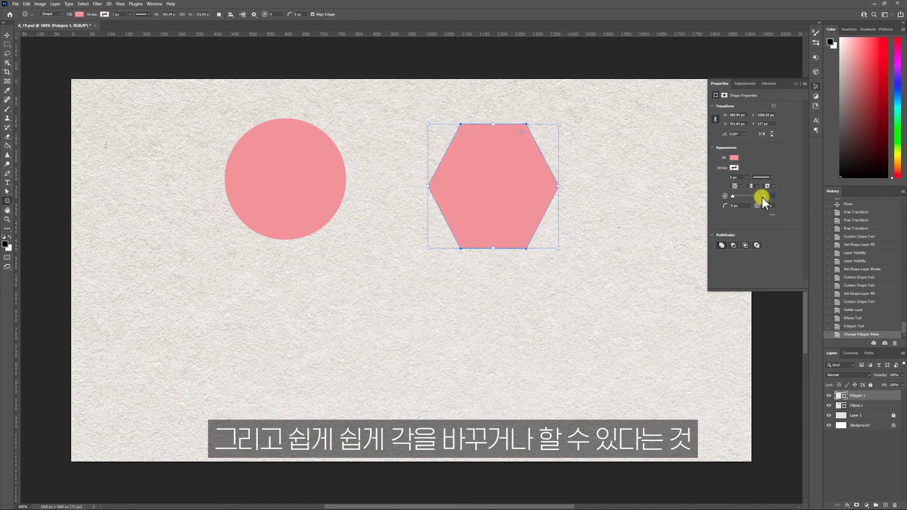
click(761, 197)
drag(559, 248, 717, 362)
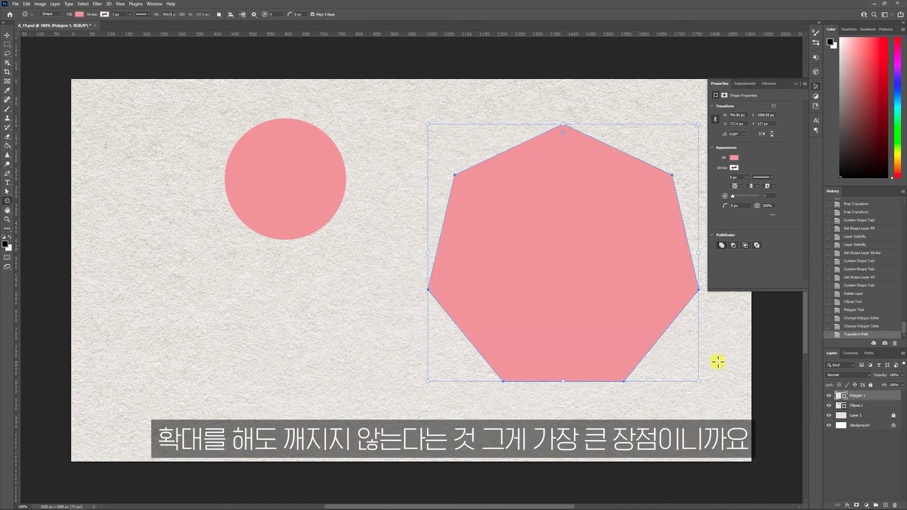
click(888, 473)
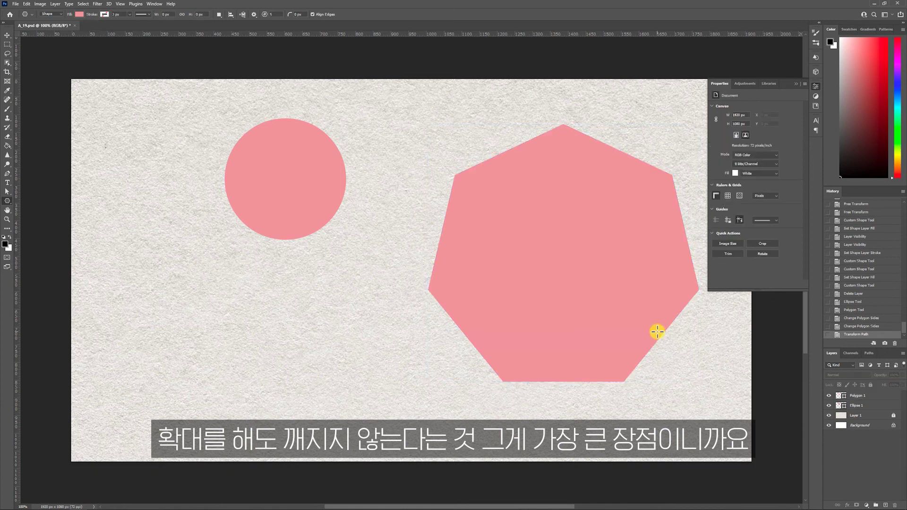
- Draw a small pink pentagon below and left of the circle, and a pentagon about 317 × 302 px beside it in Path mode
drag(157, 243, 248, 345)
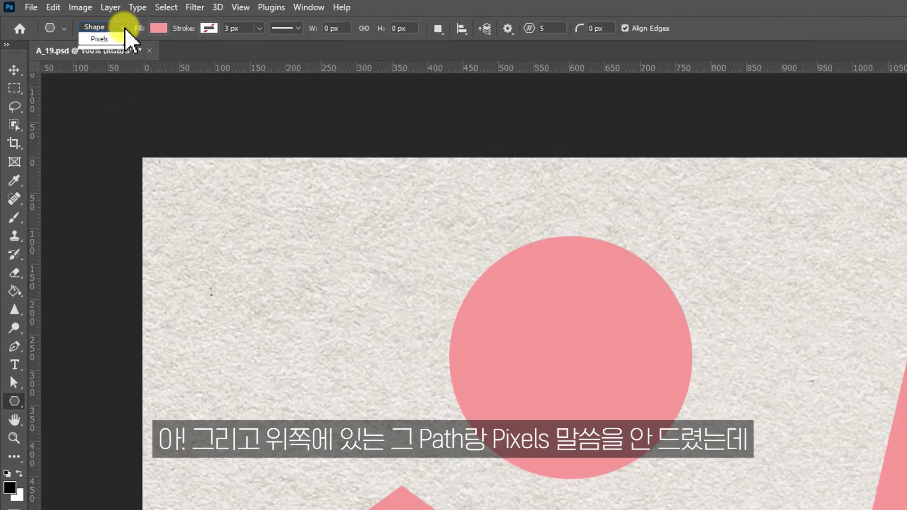
click(60, 15)
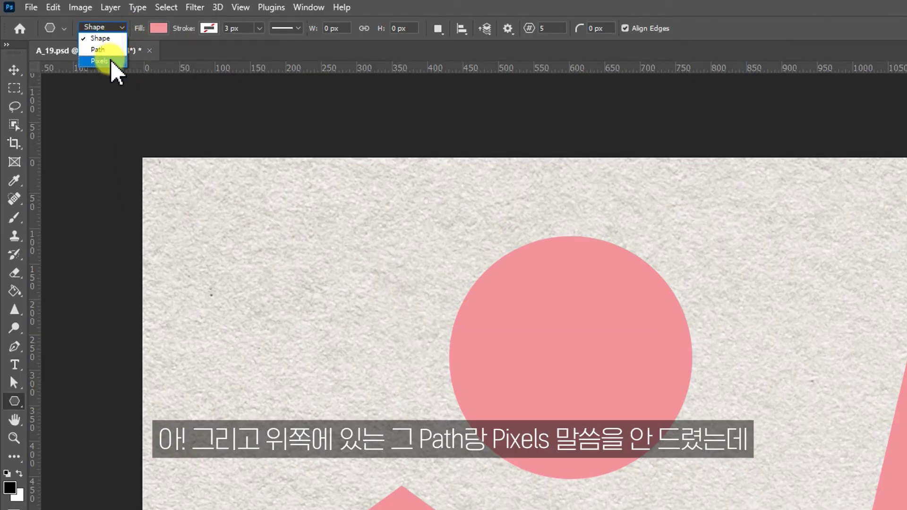
click(100, 49)
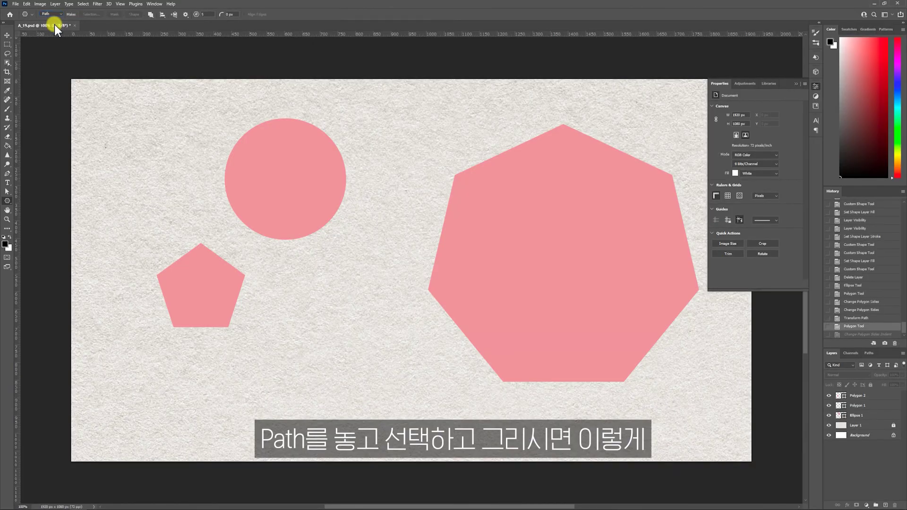
drag(269, 263, 381, 369)
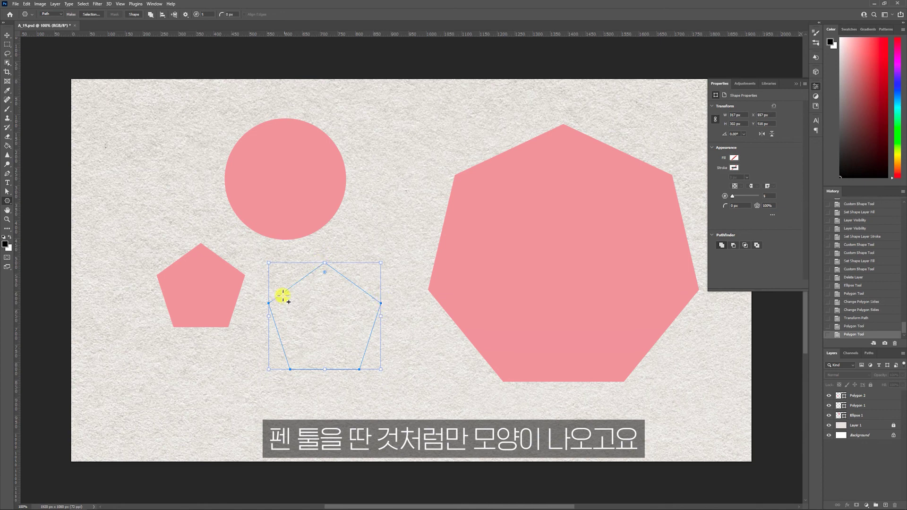
- Switch the Polygon tool to Pixels mode and add a new empty layer above Layer 1
click(57, 14)
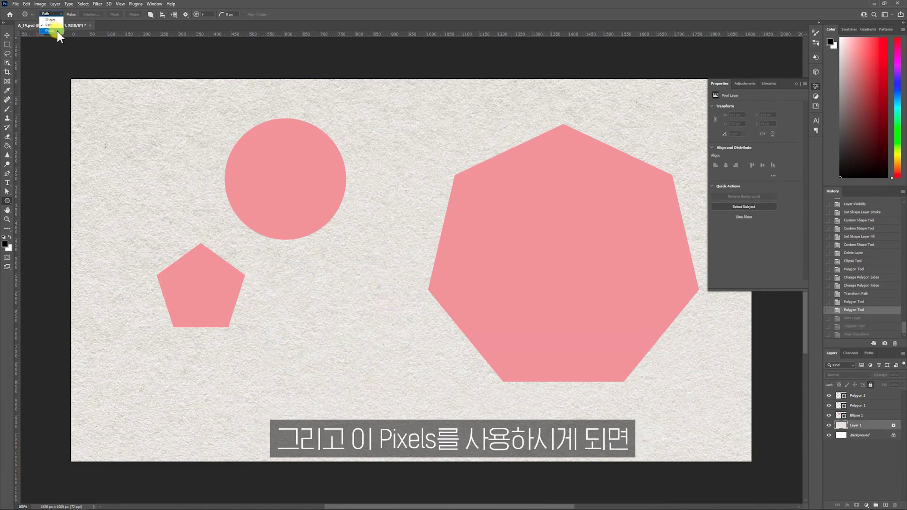
click(50, 30)
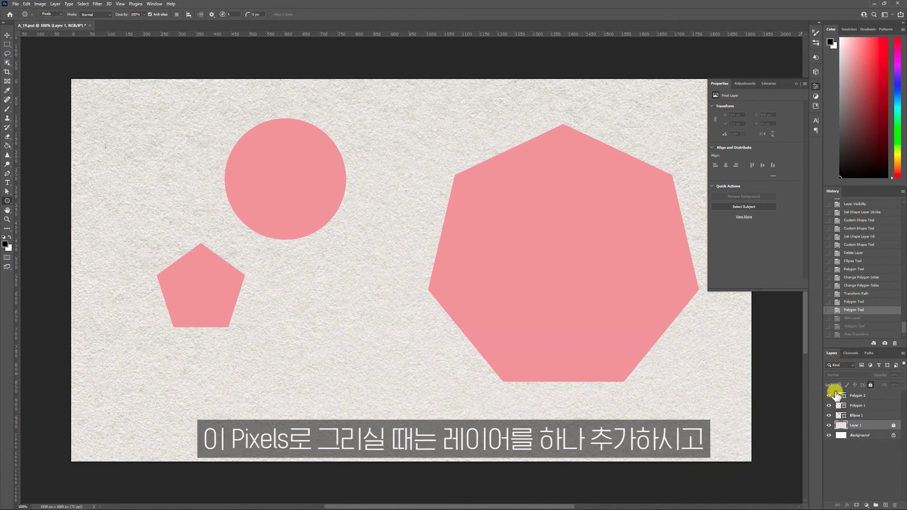
click(886, 505)
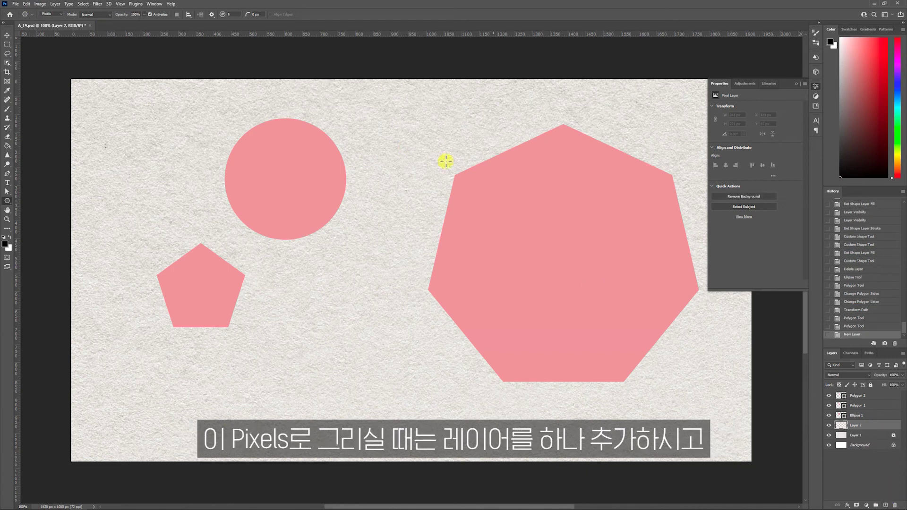
- Set the foreground color to a medium blue and draw a pixel pentagon about 265 px wide between the circle and the heptagon
click(5, 243)
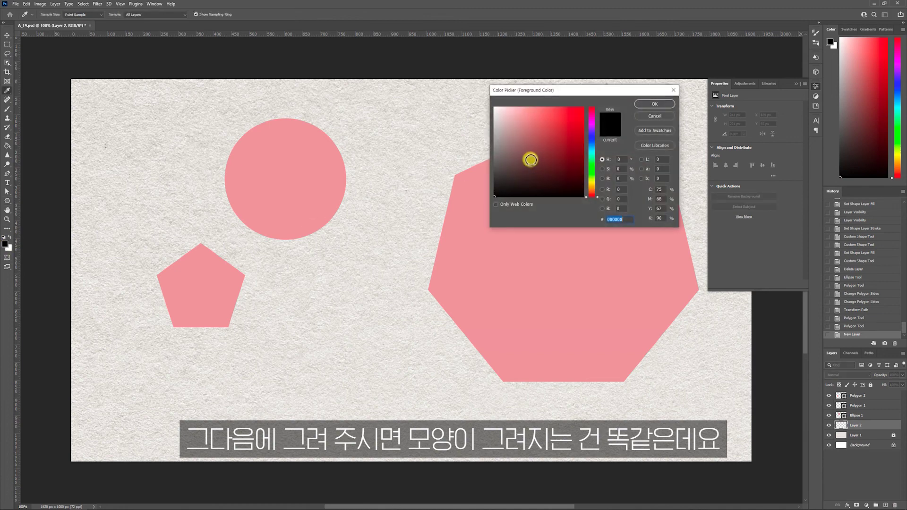
click(591, 150)
drag(591, 149, 591, 143)
click(529, 121)
key(Return)
drag(351, 103, 446, 195)
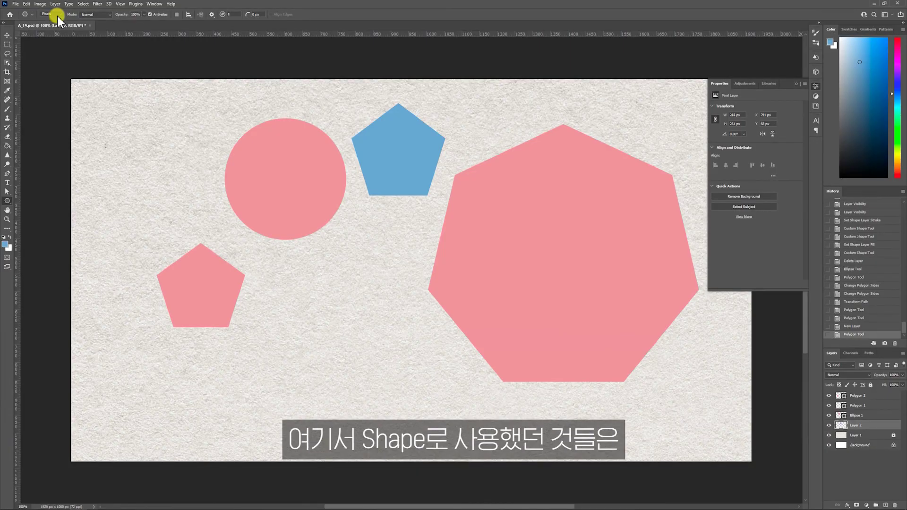
- Compare the layer thumbnails of the Polygon 2, Polygon 1 and Ellipse 1 shapes with that of the pixel-based Layer 2
click(51, 14)
click(51, 19)
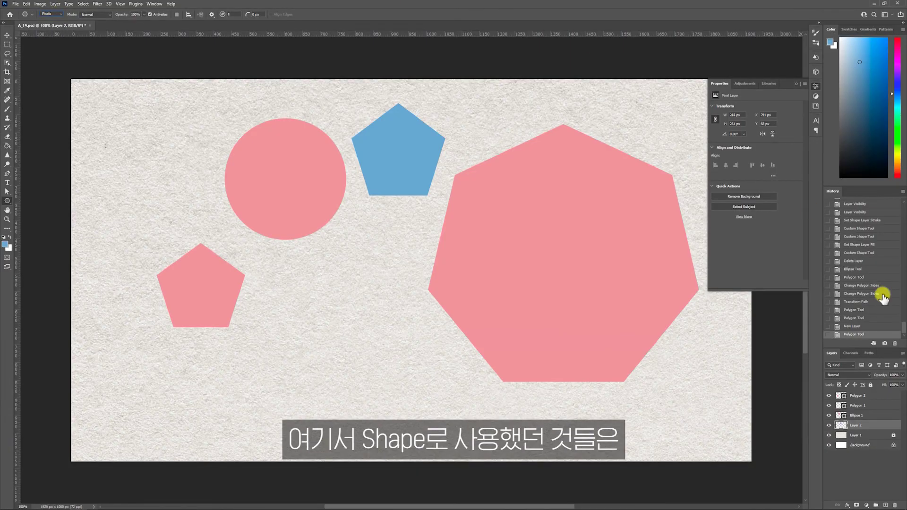
click(845, 396)
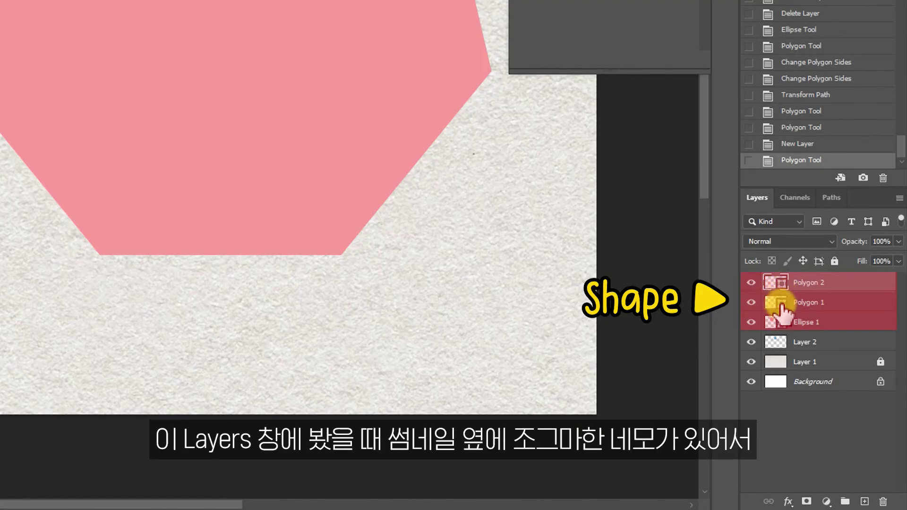
click(786, 306)
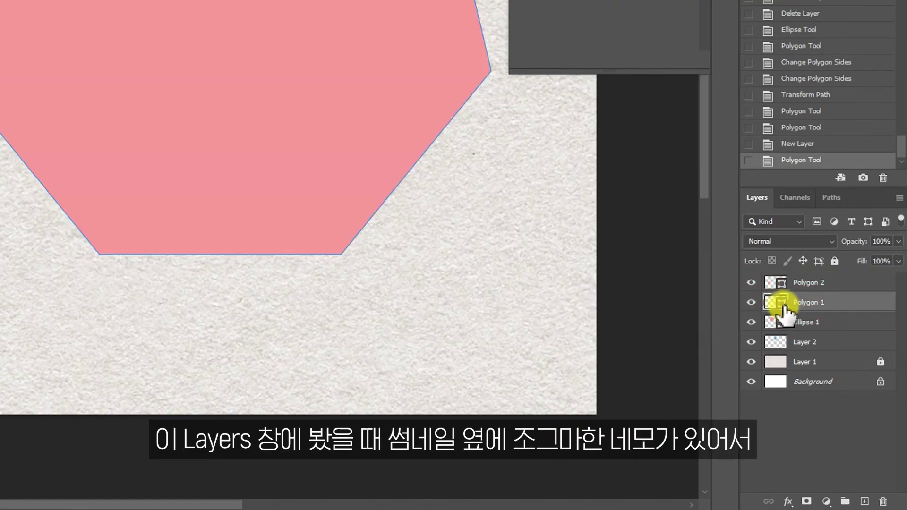
click(803, 325)
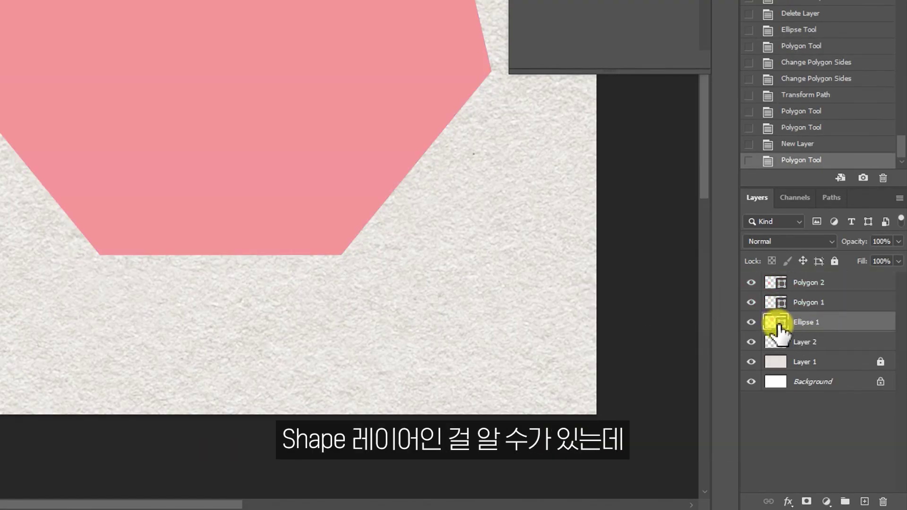
click(785, 336)
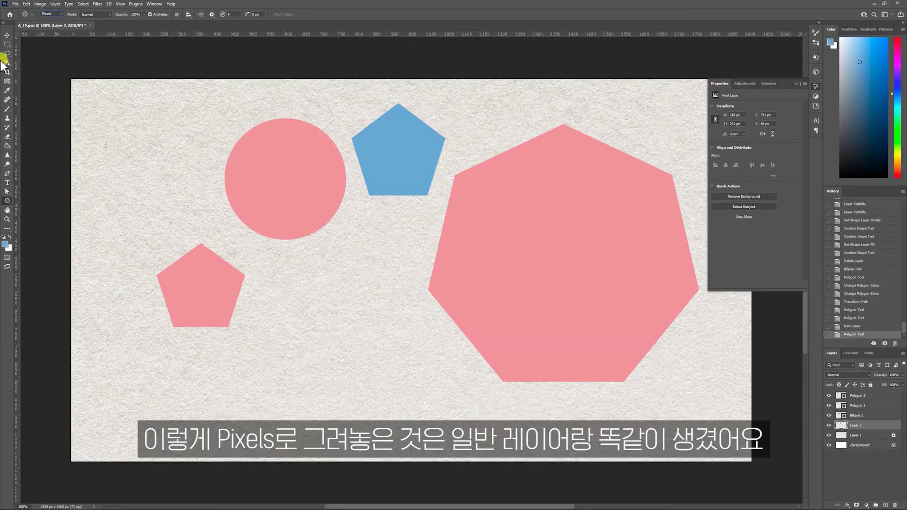
click(51, 30)
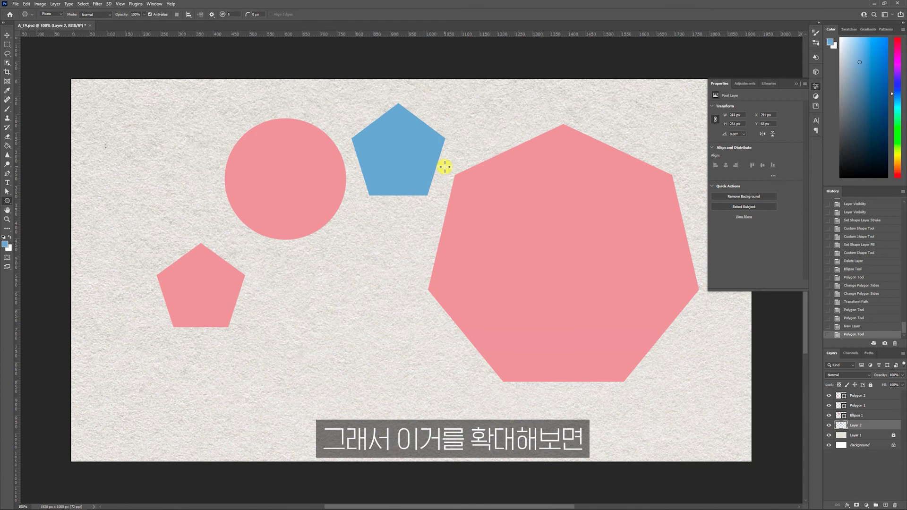
- Enlarge the blue pixel pentagon on Layer 2 to about 767 px wide with Free Transform
key(ctrl+t)
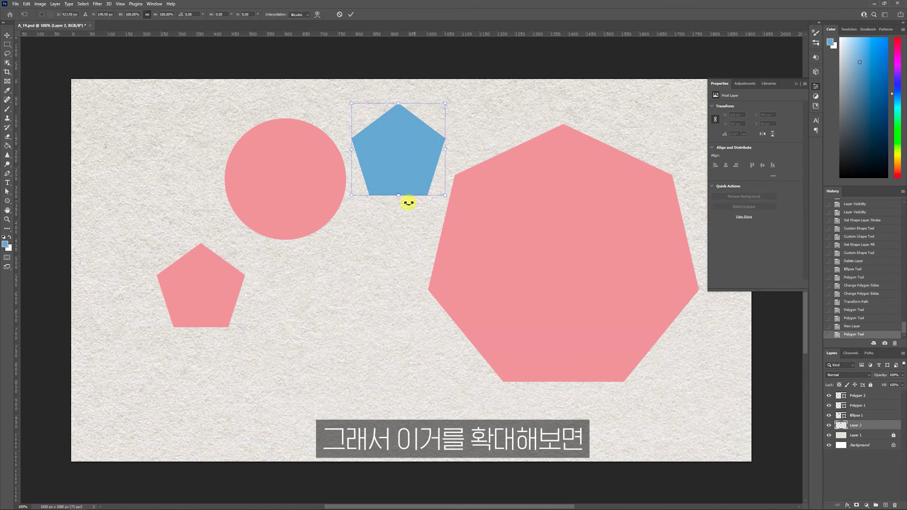
drag(351, 198, 425, 251)
key(Return)
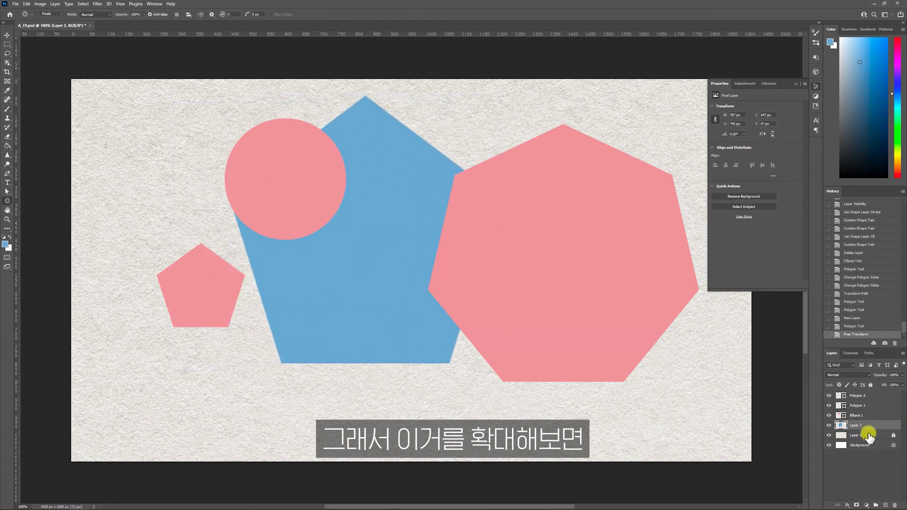
- Bring Layer 2 to the top of the layer stack and move the blue pentagon left, clear of the large heptagon
drag(866, 427, 866, 393)
key(v)
drag(440, 218, 326, 219)
- Enlarge the blue pentagon on Layer 2 further to about 870 px wide, extending it past the canvas's upper edge
click(546, 185)
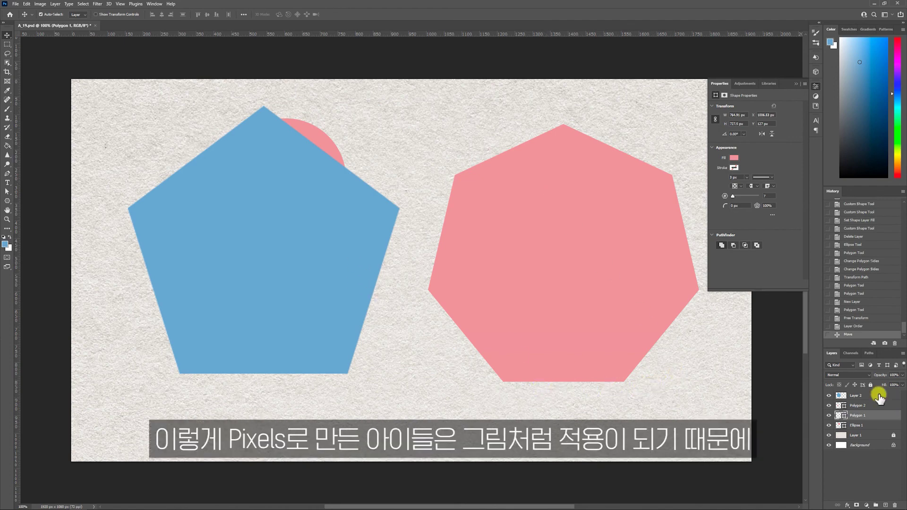
click(856, 396)
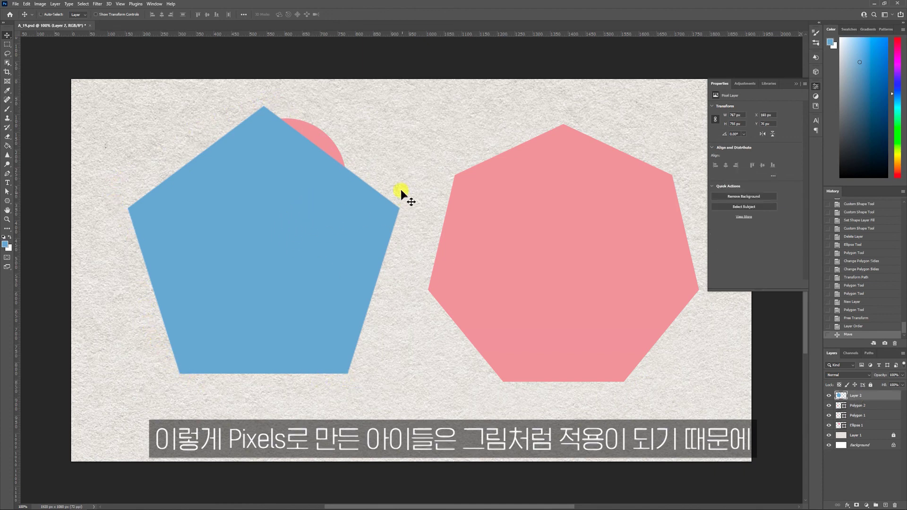
key(ctrl+t)
drag(399, 107, 439, 78)
key(Return)
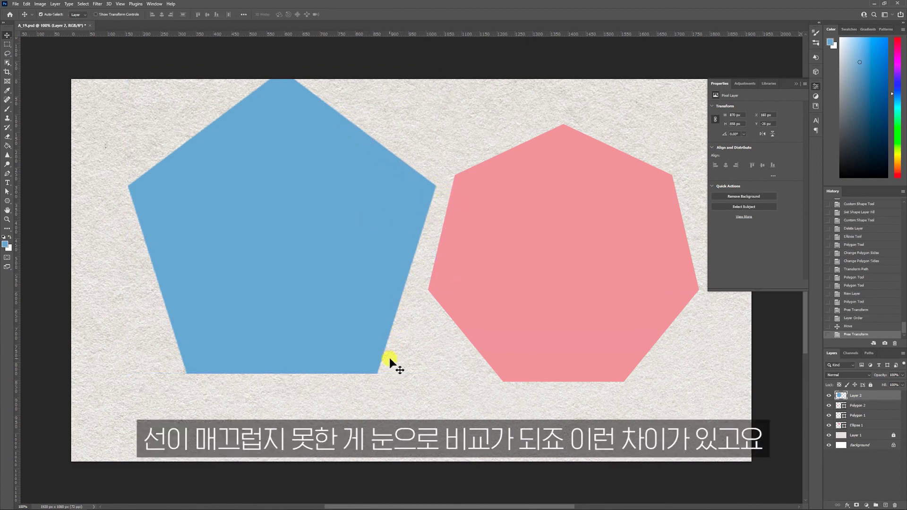
- Return to the Polygon tool, set its mode to Shape, and deselect all layers
click(7, 201)
click(49, 14)
click(56, 20)
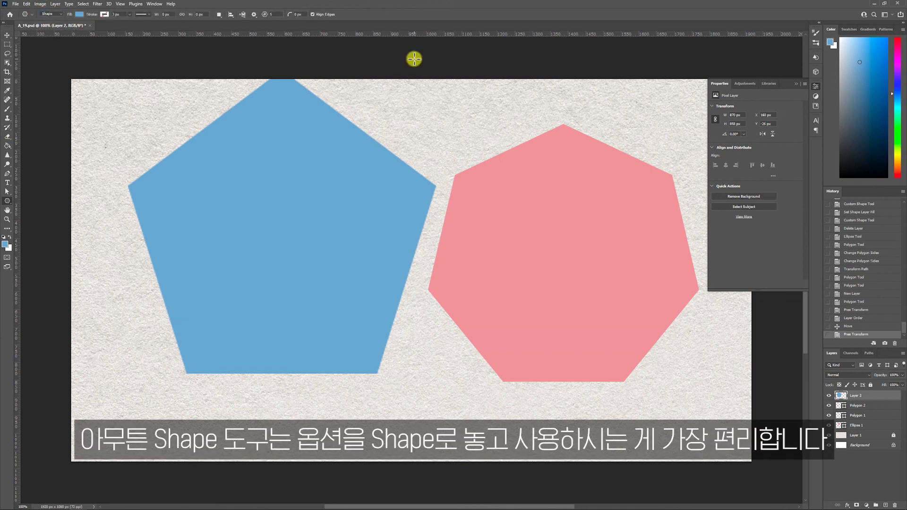
click(889, 461)
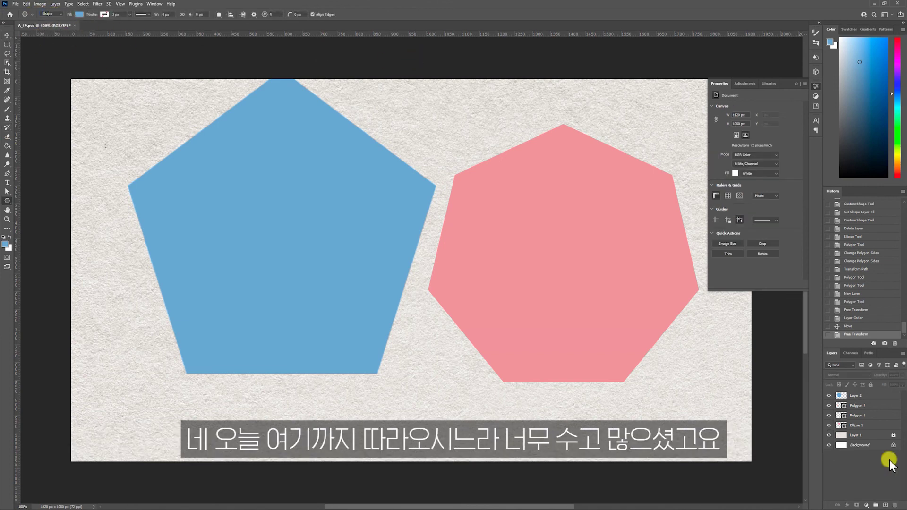